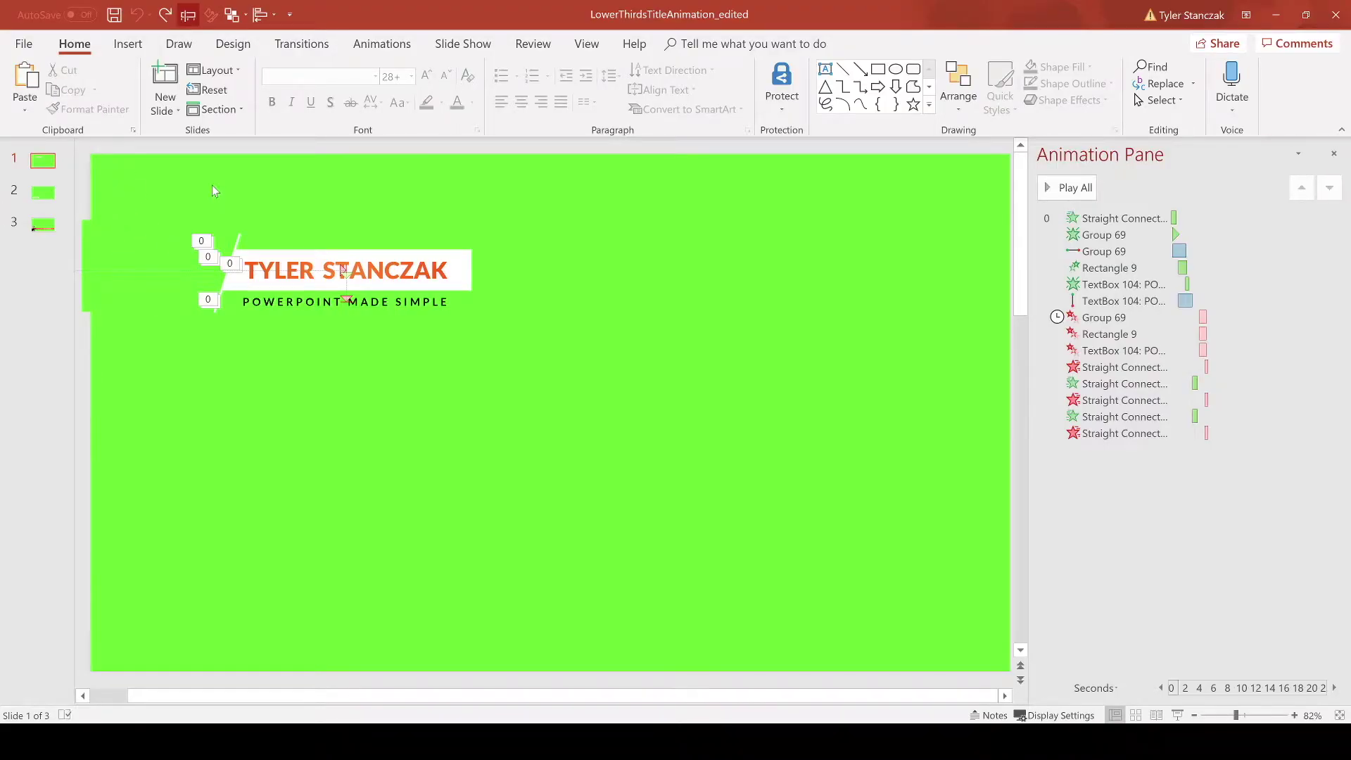
Step: Move the whole lower-third toward the slide centre and narrow the selection to its two rectangles
{"action": "key", "text": "ctrl+a"}
{"action": "left_click_drag", "start_coordinate": [301, 231], "coordinate": [466, 344]}
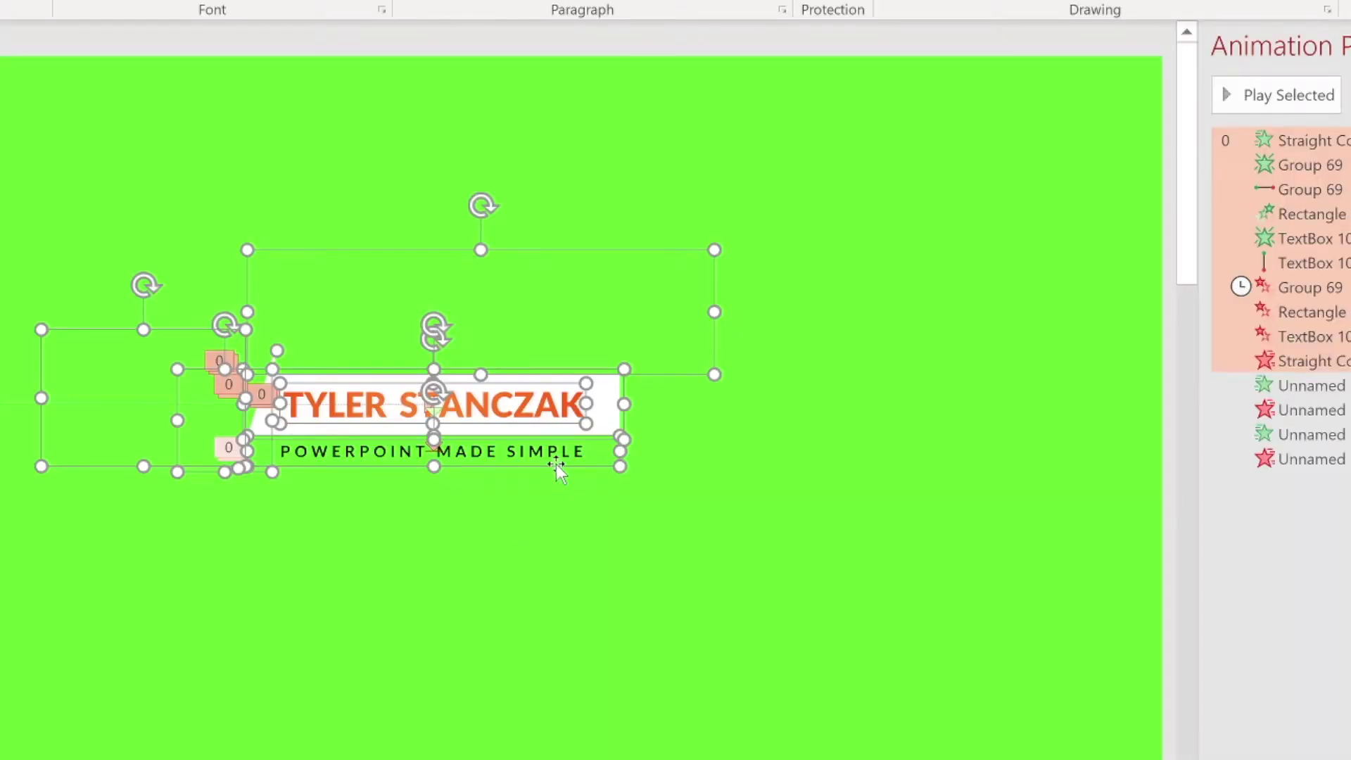
{"action": "left_click", "coordinate": [556, 466], "text": "shift"}
{"action": "left_click", "coordinate": [605, 418], "text": "shift"}
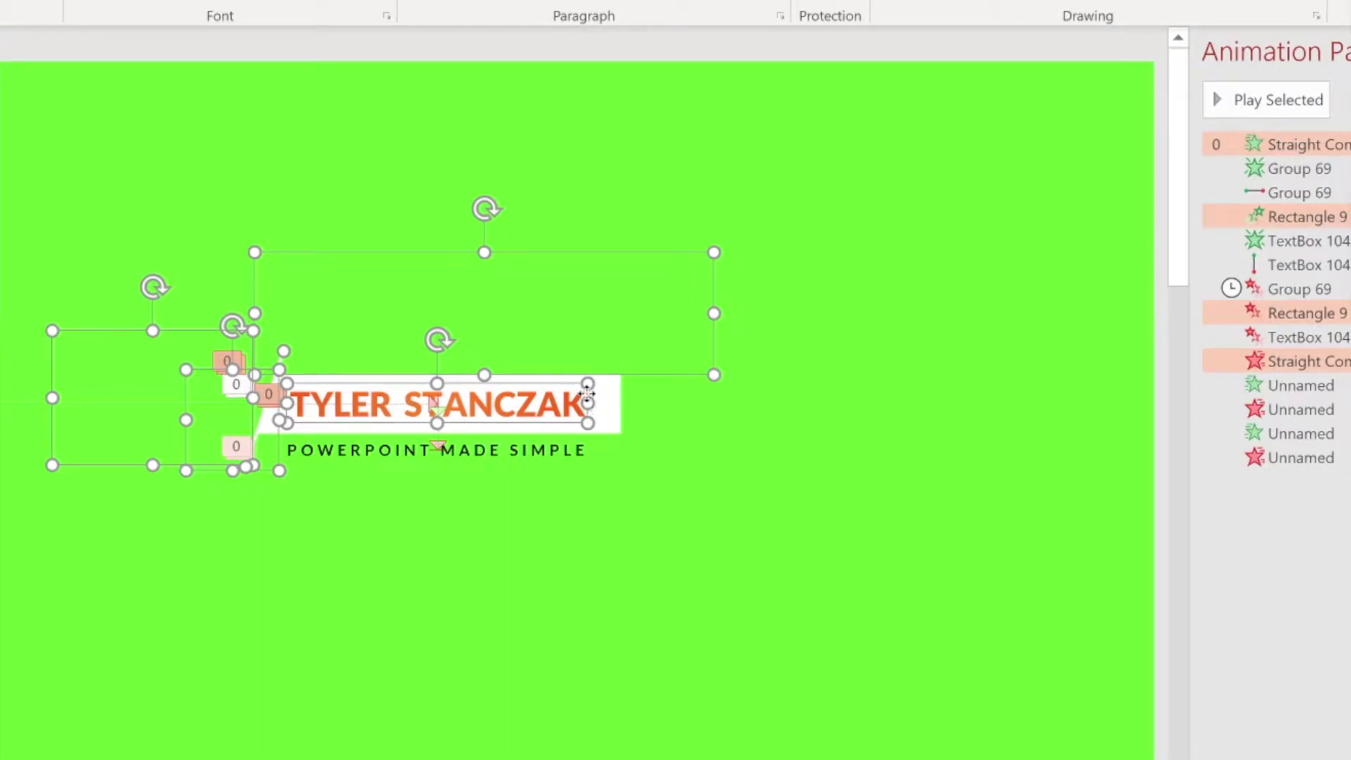
{"action": "left_click", "coordinate": [587, 394], "text": "shift"}
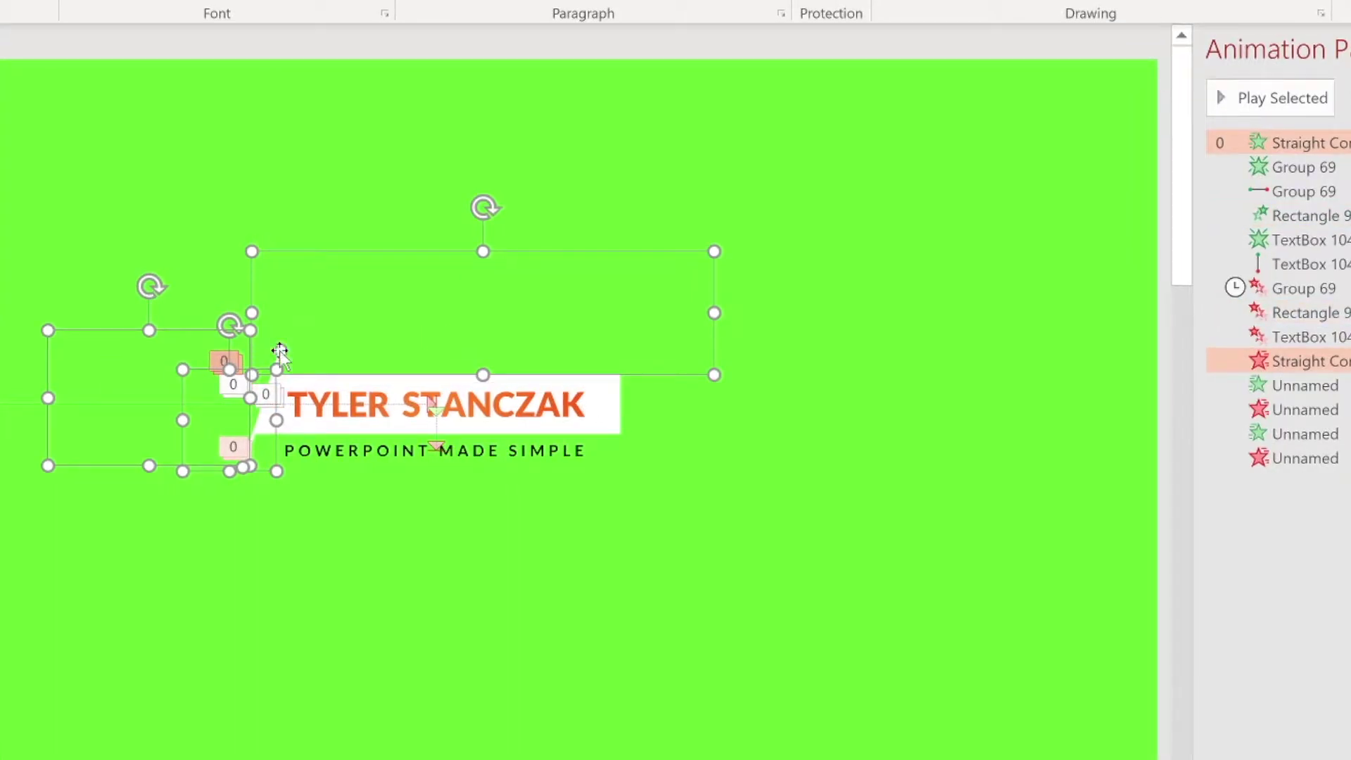
{"action": "left_click", "coordinate": [280, 350], "text": "shift"}
{"action": "left_click", "coordinate": [270, 216]}
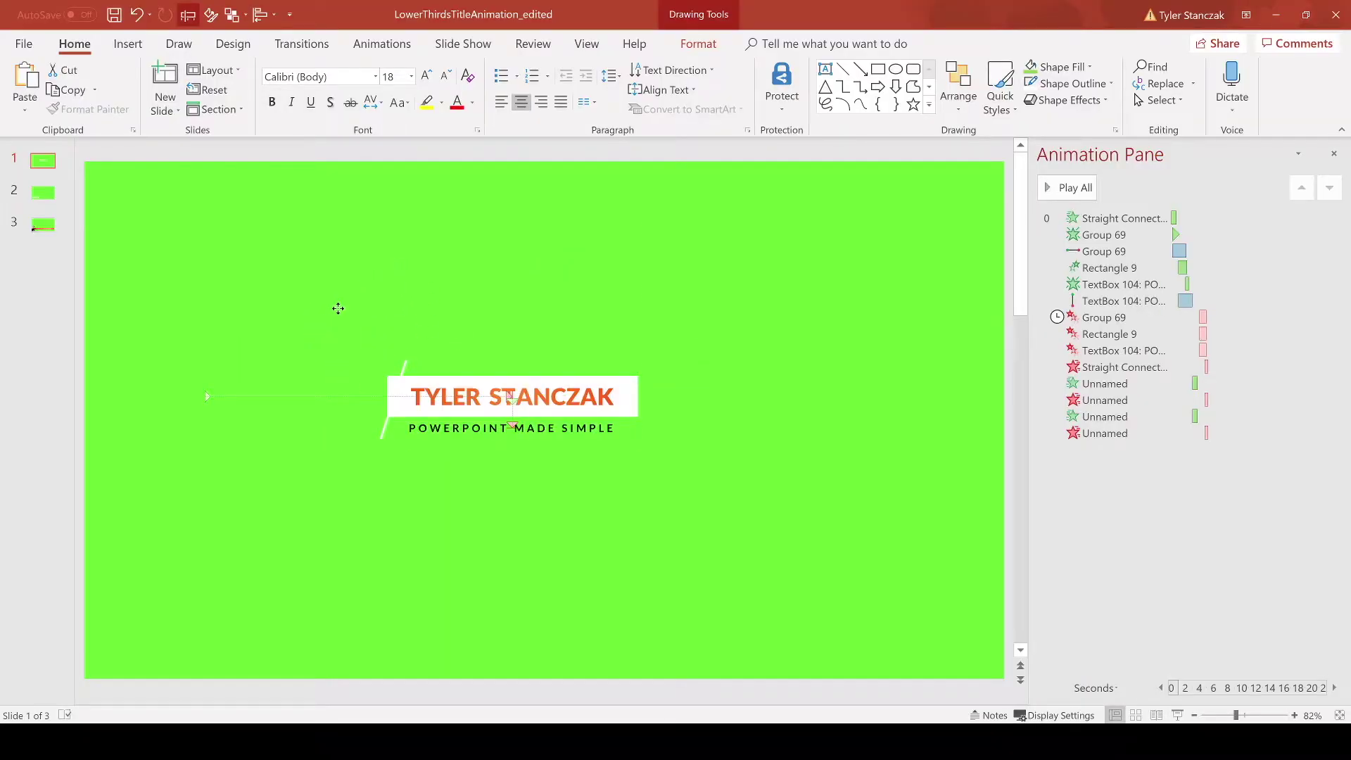
Step: Restore the rectangle selection and fill both rectangles with a darker green theme colour
{"action": "key", "text": "ctrl+z"}
{"action": "left_click", "coordinate": [637, 66]}
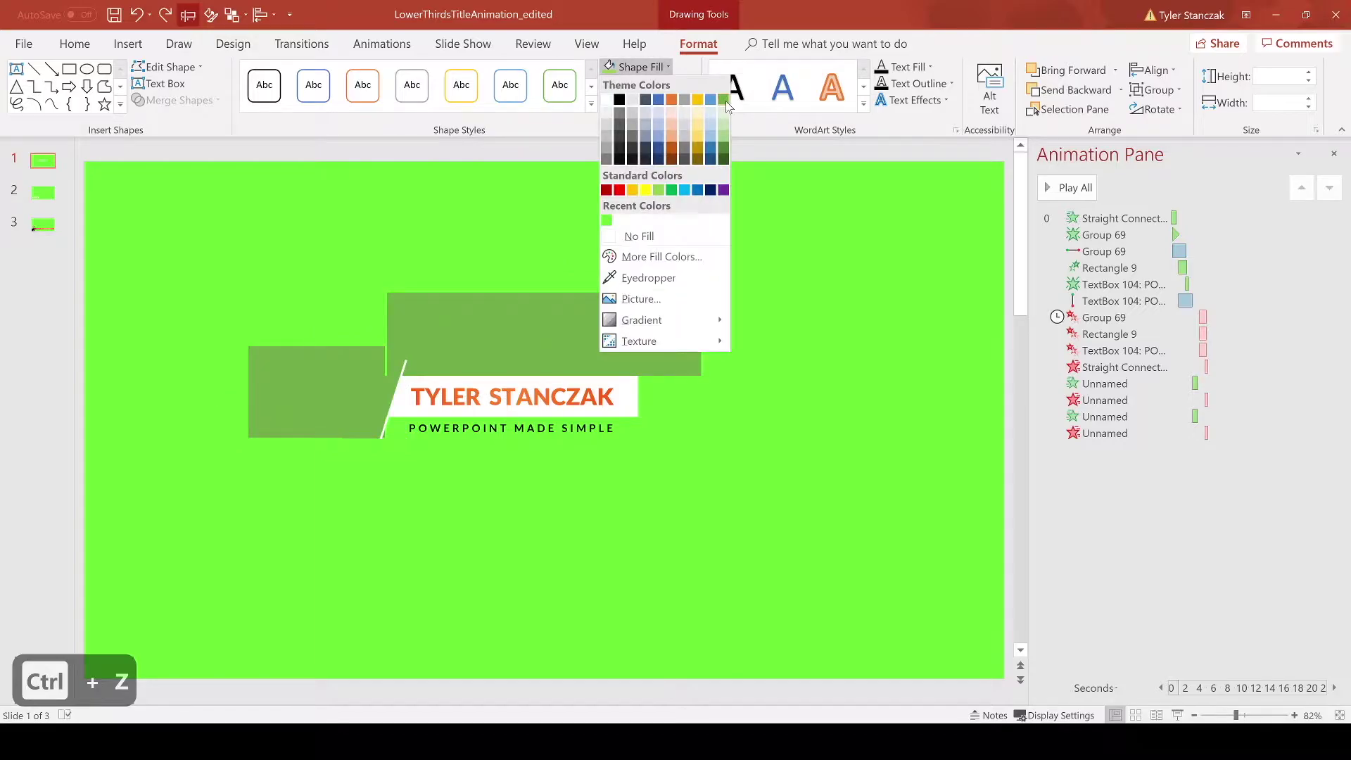
{"action": "left_click", "coordinate": [723, 100]}
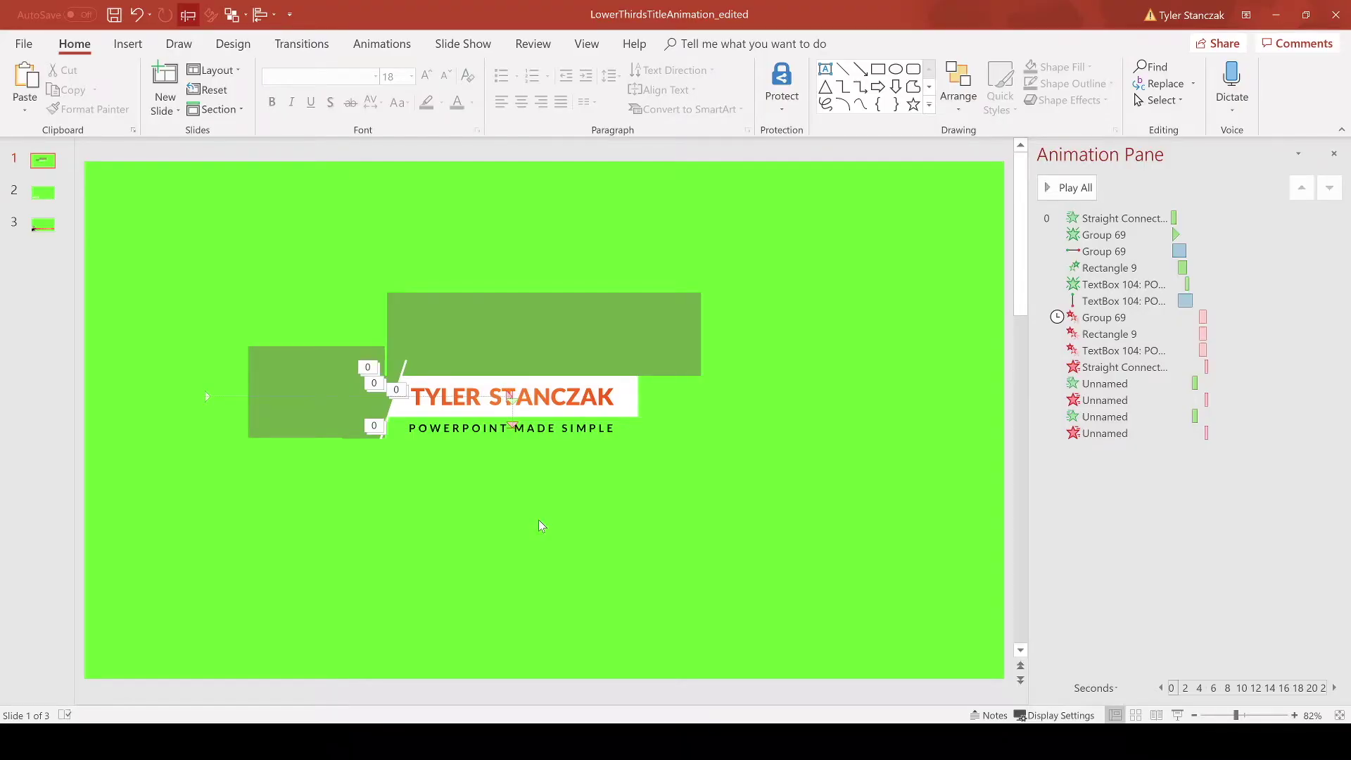
{"action": "right_click", "coordinate": [542, 527]}
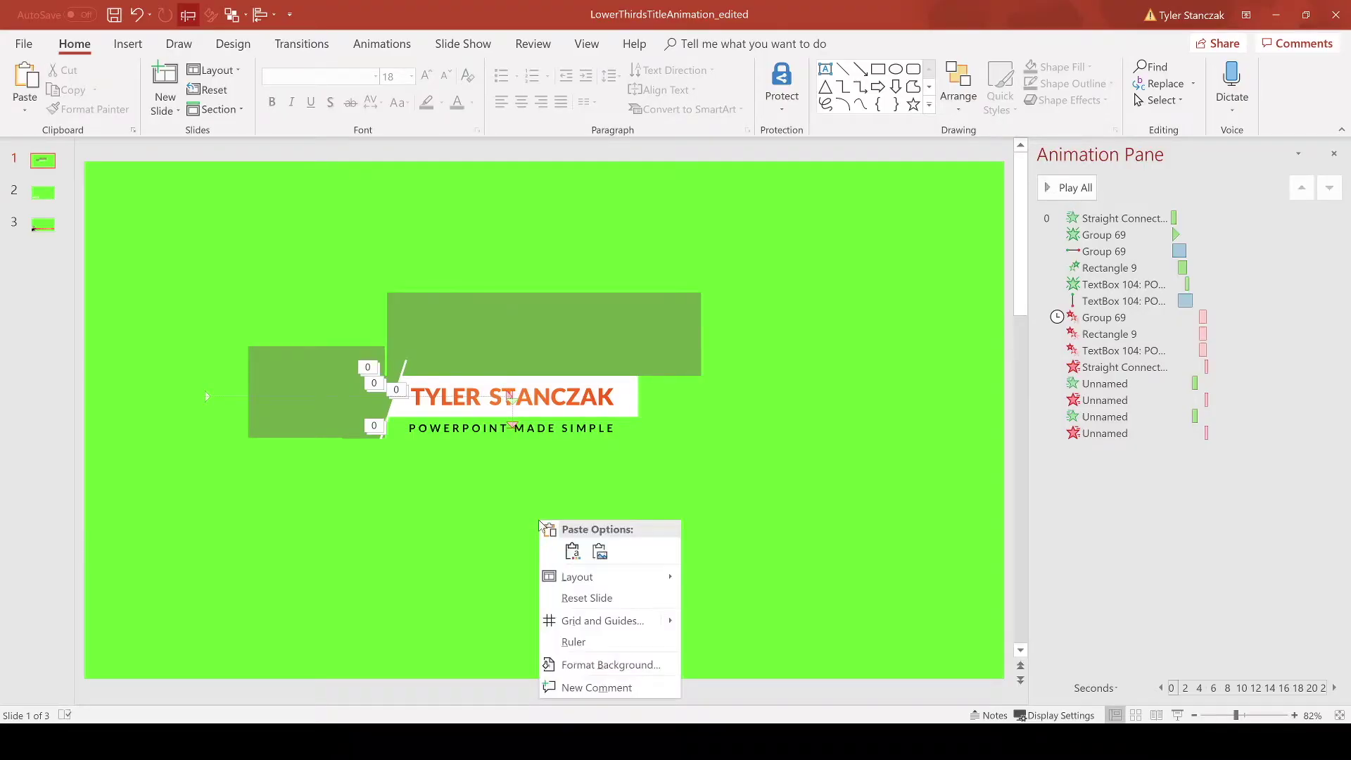
{"action": "left_click", "coordinate": [584, 665]}
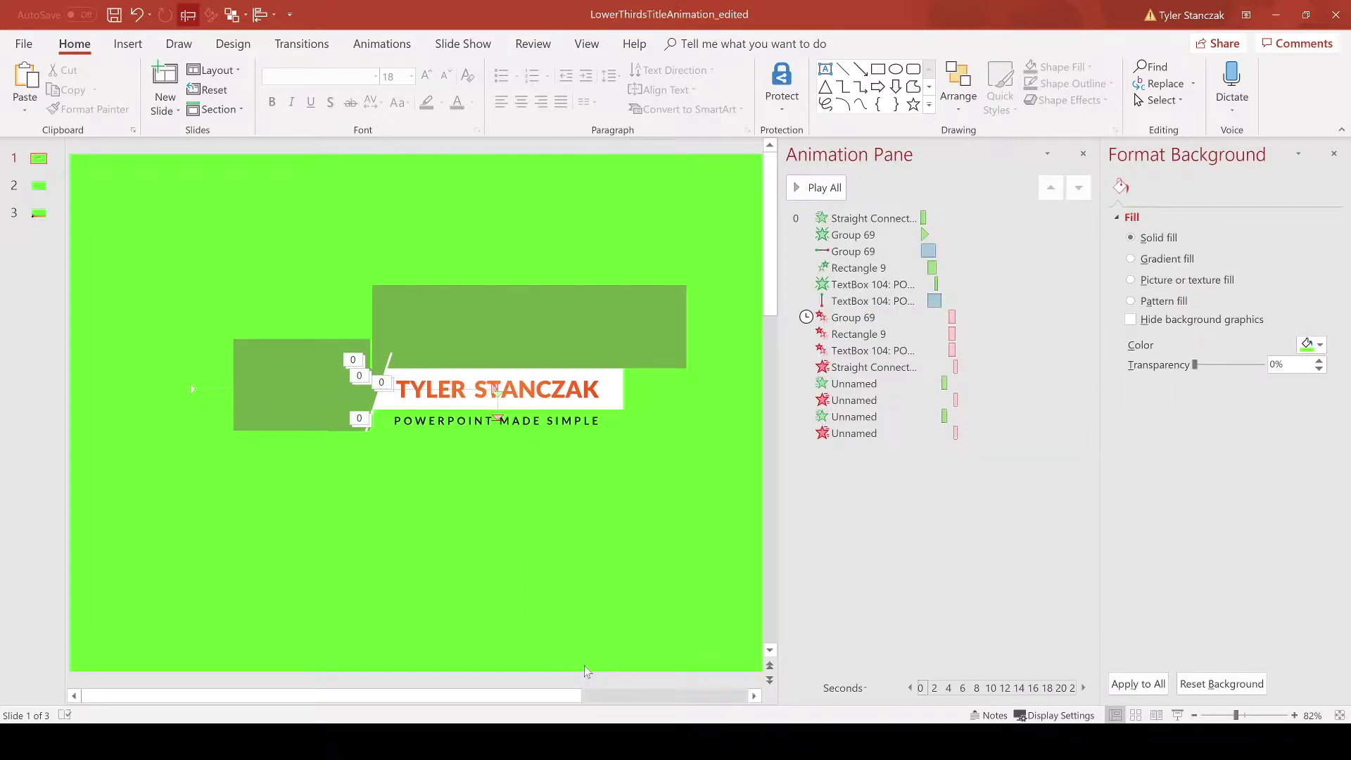
{"action": "left_click", "coordinate": [1307, 345]}
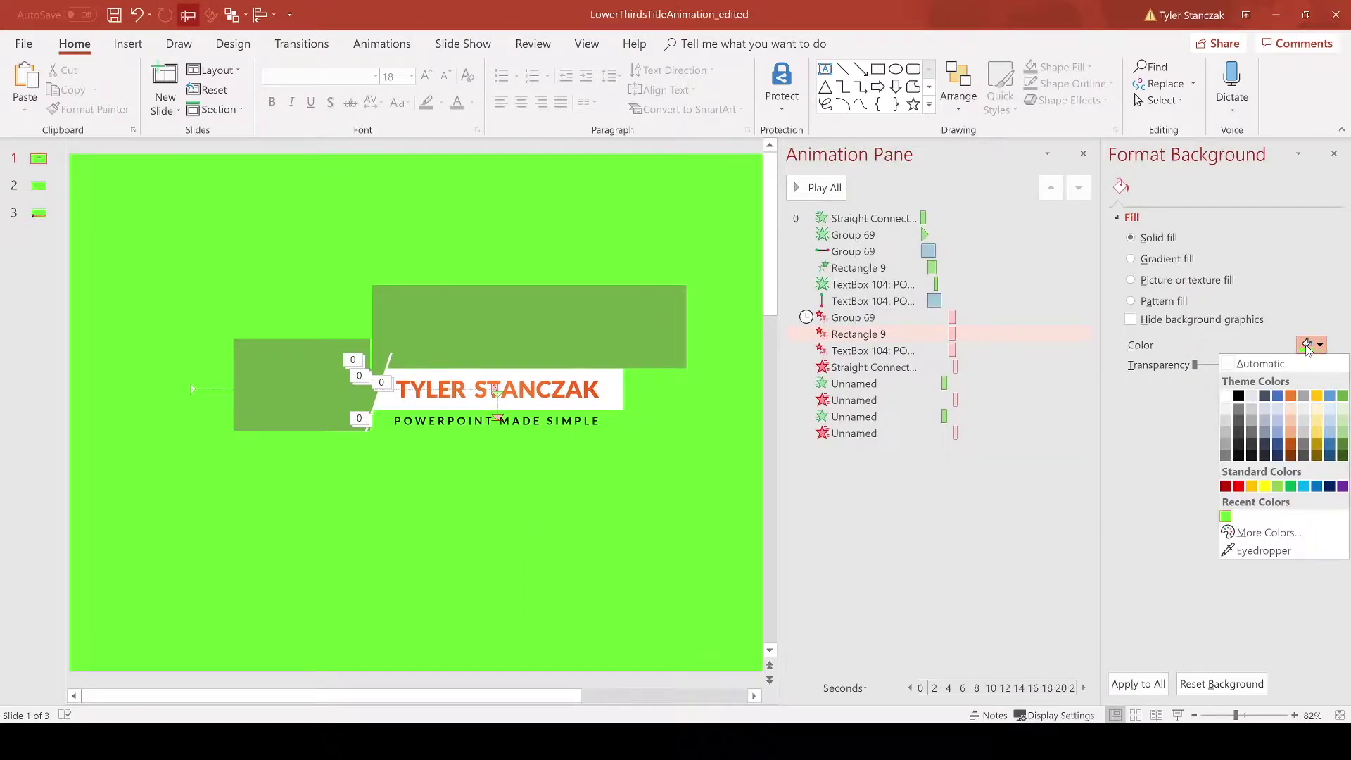
{"action": "left_click", "coordinate": [1268, 532]}
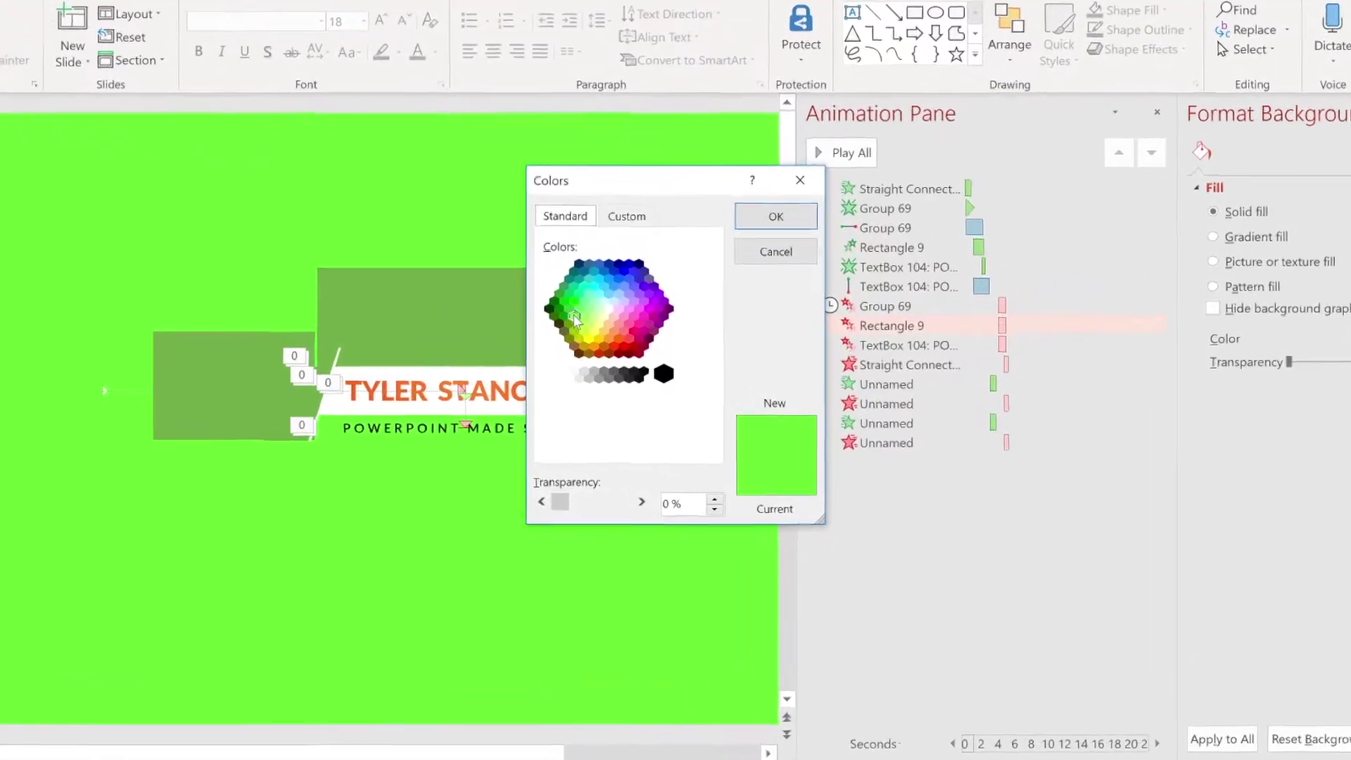
{"action": "left_click", "coordinate": [774, 218]}
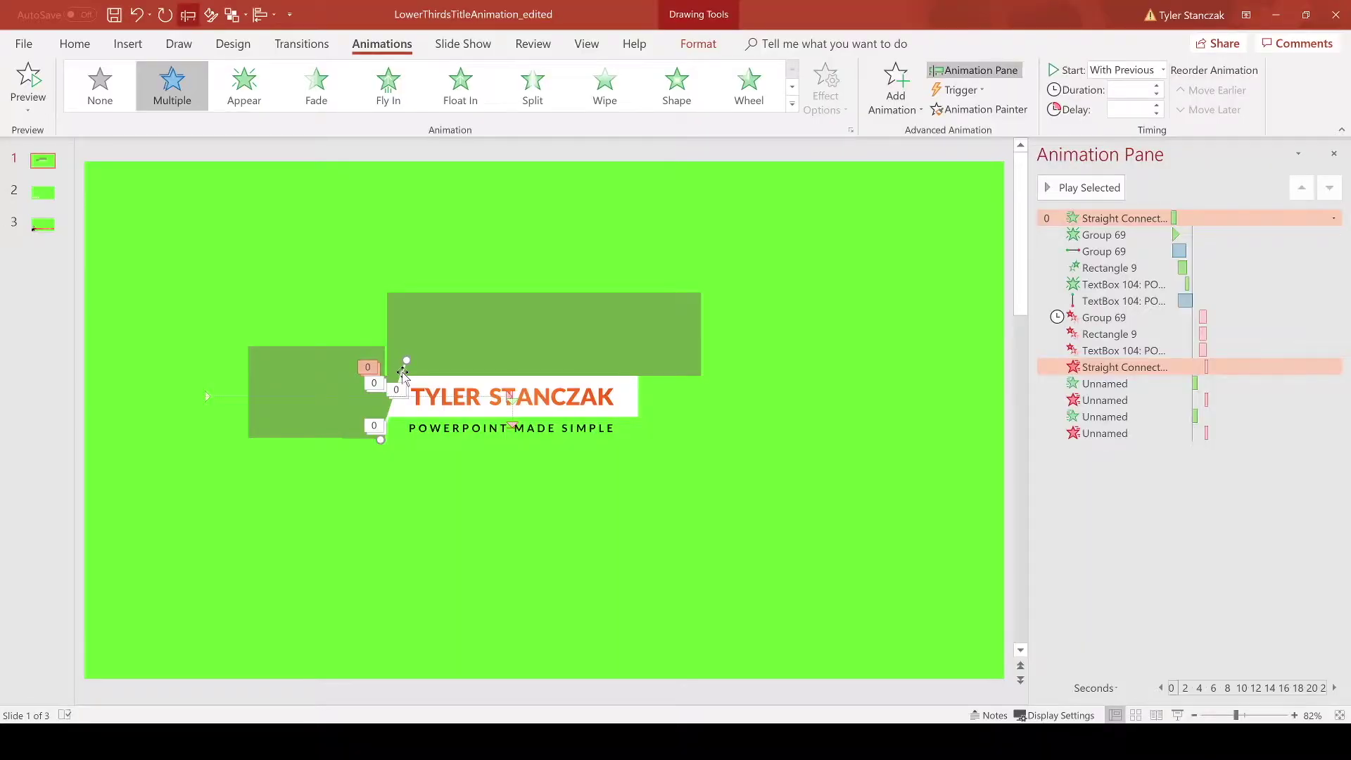
Step: Duplicate the white slanted line and place the copy at the lower right
{"action": "key", "text": "ctrl+c"}
{"action": "key", "text": "ctrl+v"}
{"action": "left_click_drag", "start_coordinate": [394, 436], "coordinate": [765, 593]}
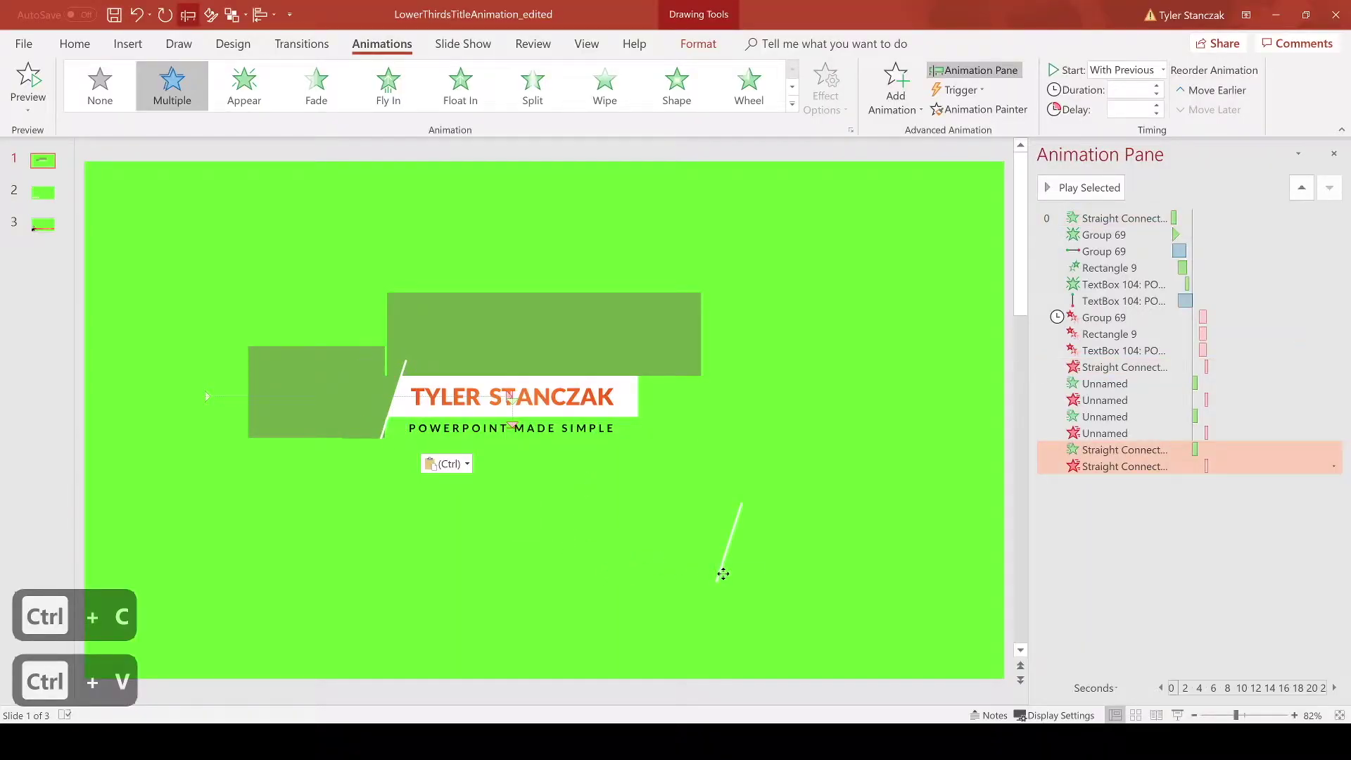
{"action": "left_click", "coordinate": [775, 482]}
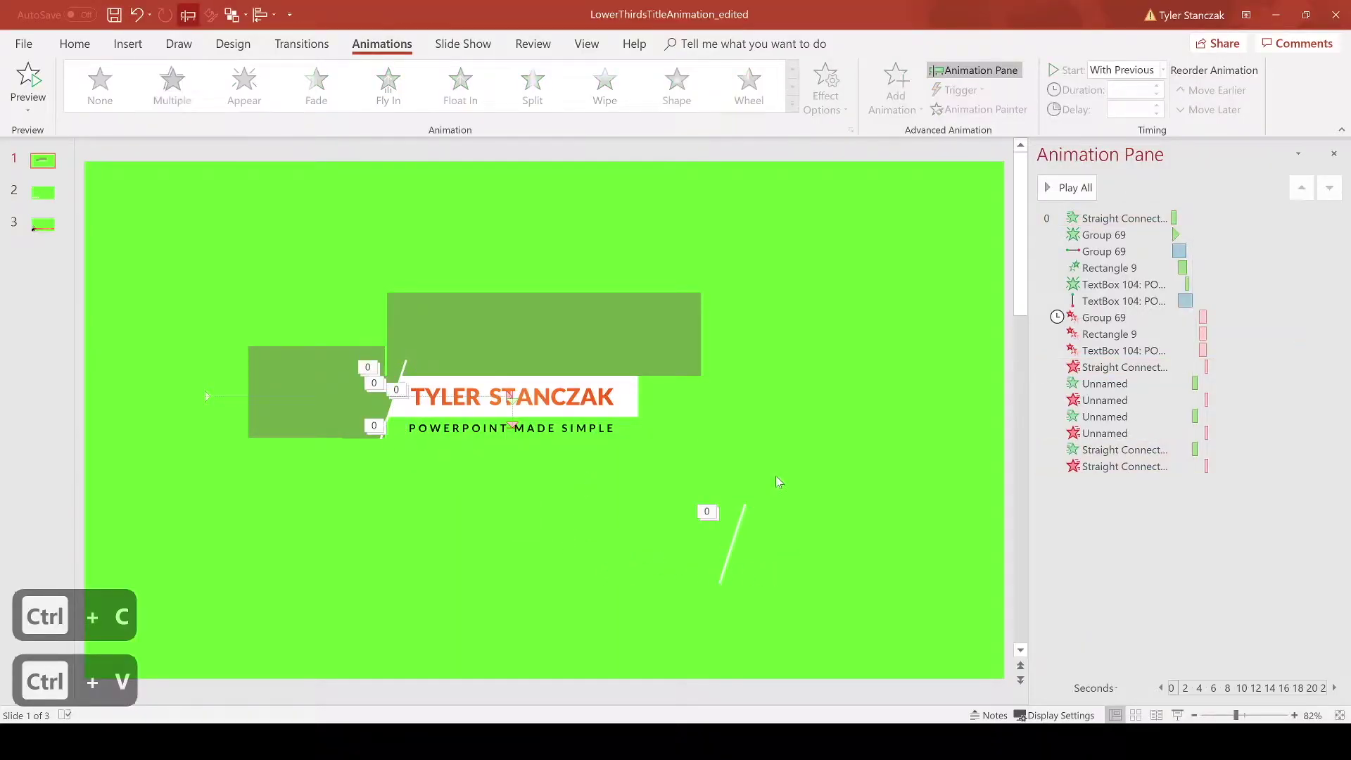
Step: Draw a new straight slanted line at the lower right with a white outline
{"action": "left_click", "coordinate": [128, 45]}
{"action": "left_click", "coordinate": [329, 84]}
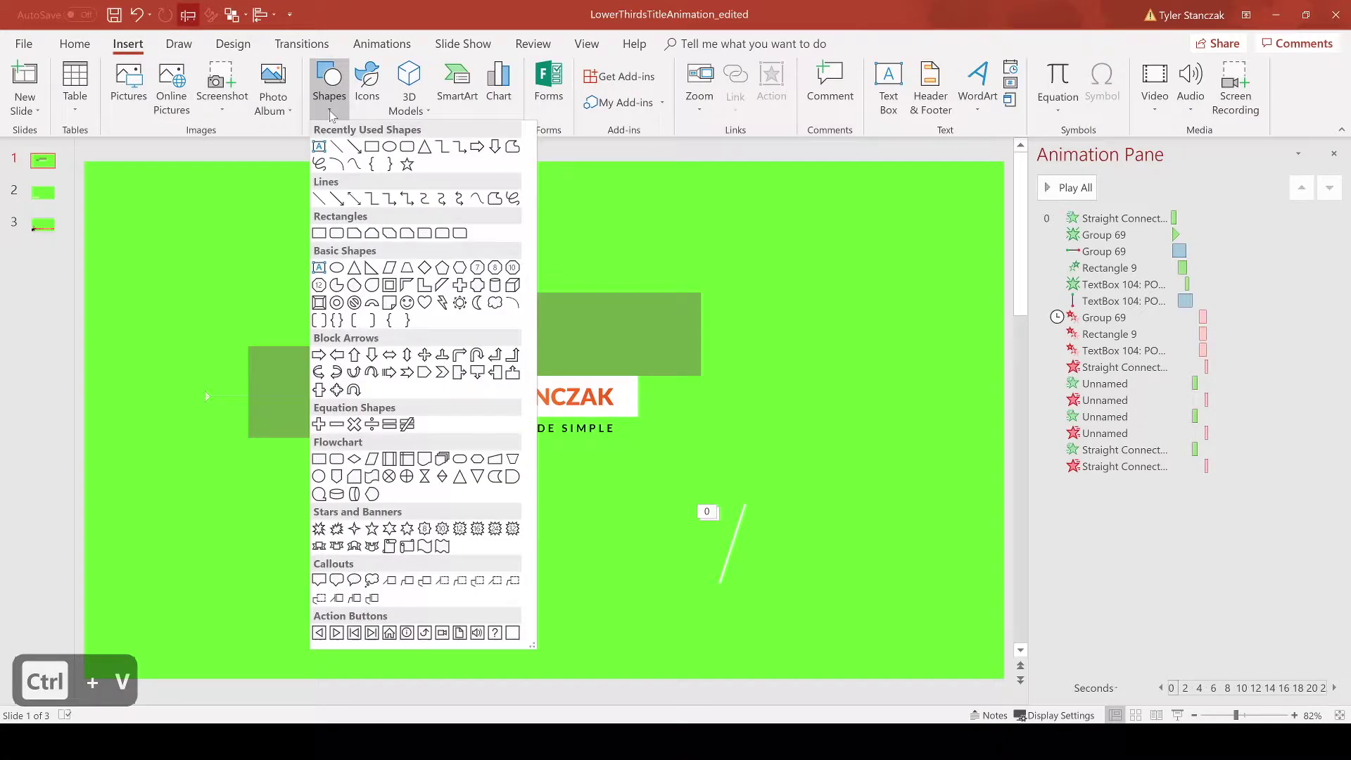
{"action": "left_click", "coordinate": [336, 144]}
{"action": "left_click_drag", "start_coordinate": [745, 504], "coordinate": [739, 591]}
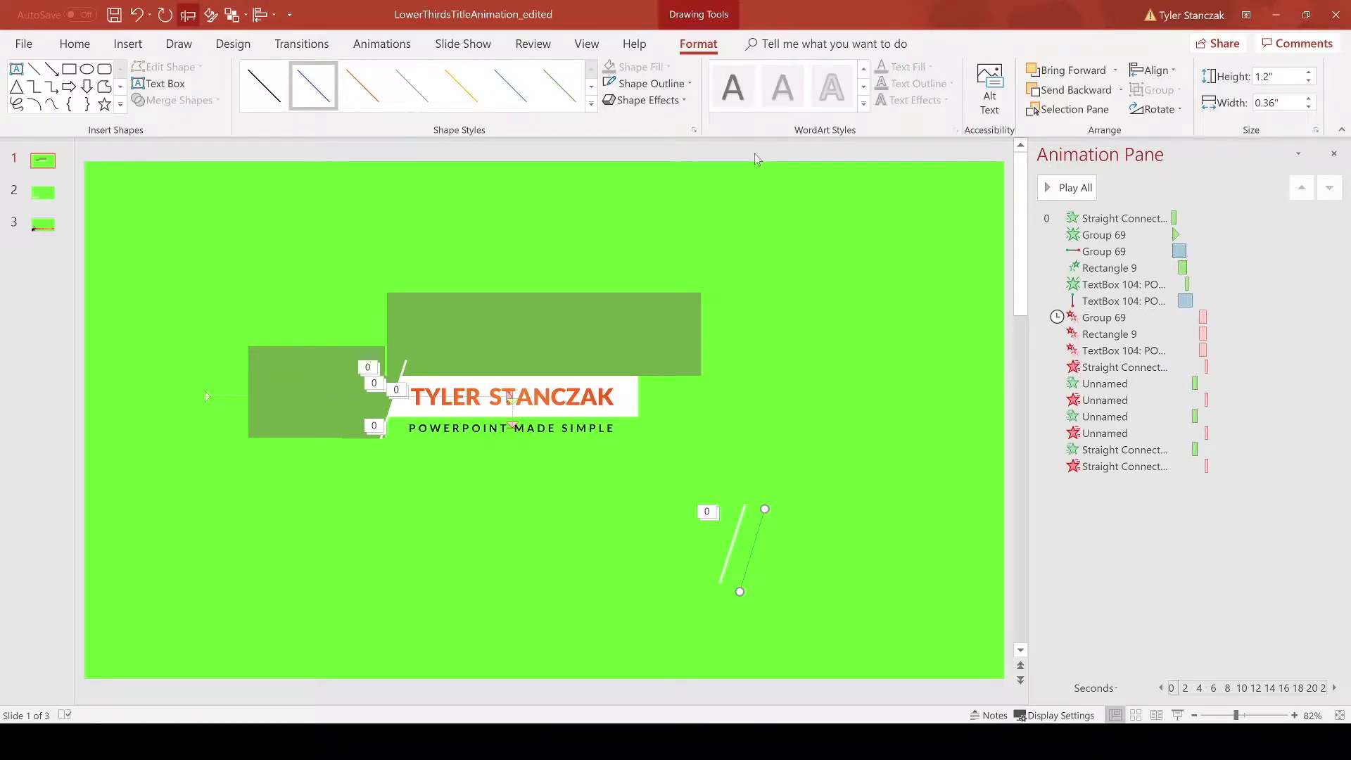
{"action": "left_click", "coordinate": [652, 83]}
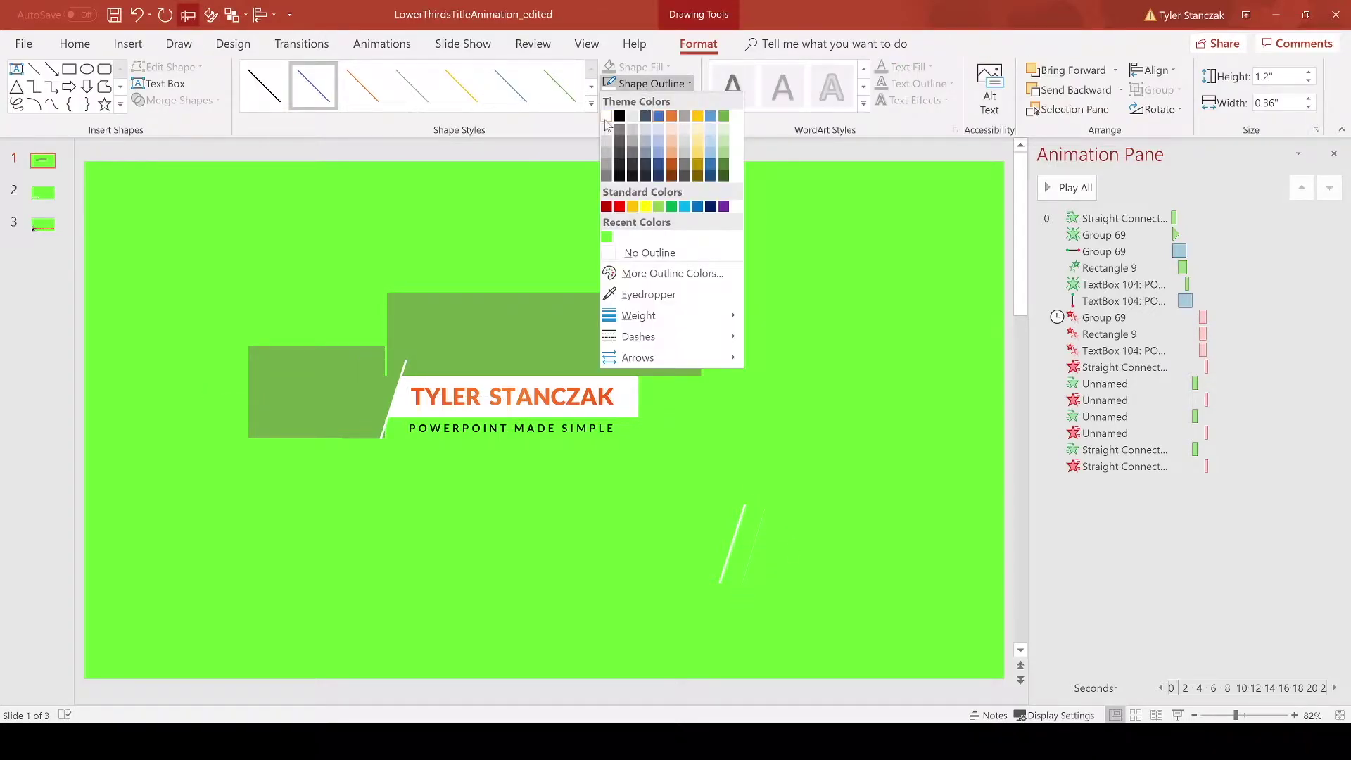
{"action": "left_click", "coordinate": [619, 115]}
Step: Thicken the new line's outline weight and move it up and to the right
{"action": "left_click", "coordinate": [651, 83]}
{"action": "mouse_move", "coordinate": [683, 315]}
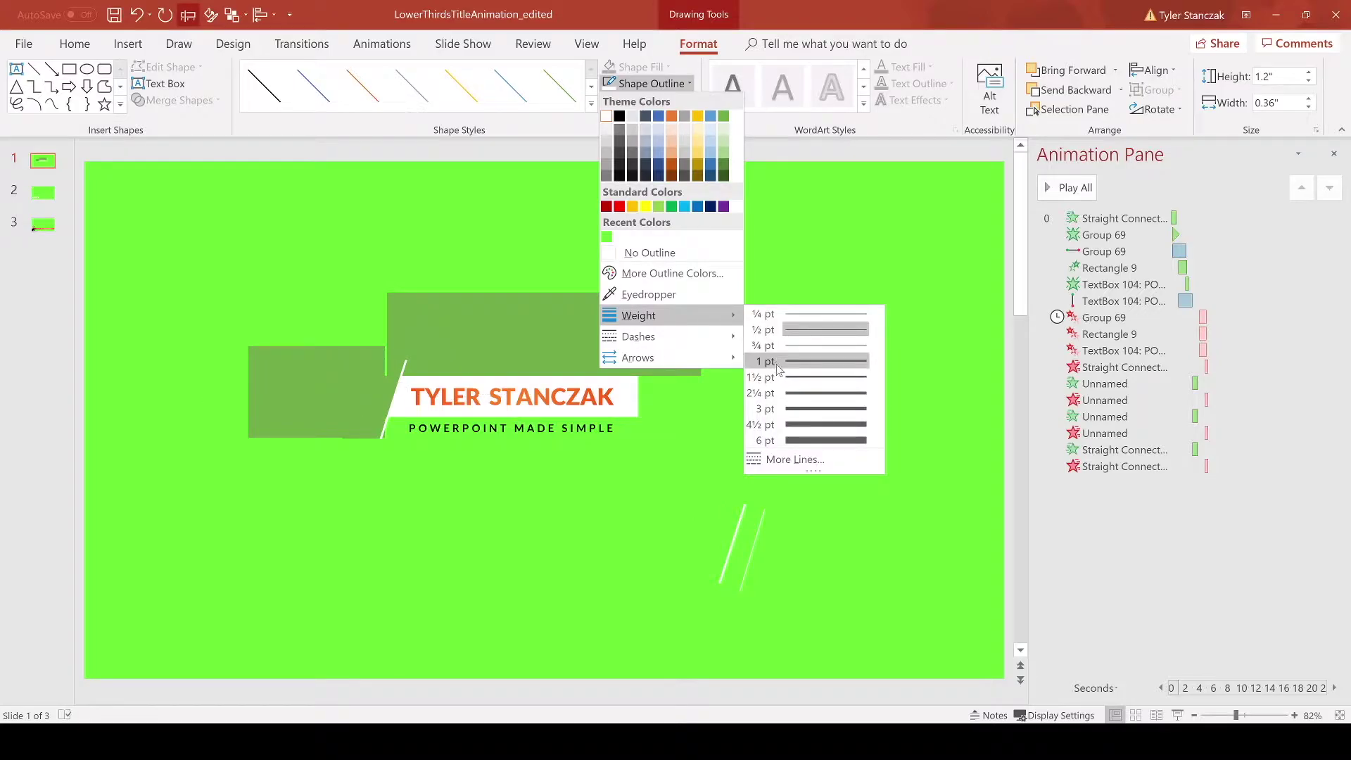
{"action": "left_click", "coordinate": [786, 392]}
{"action": "left_click_drag", "start_coordinate": [759, 528], "coordinate": [850, 387]}
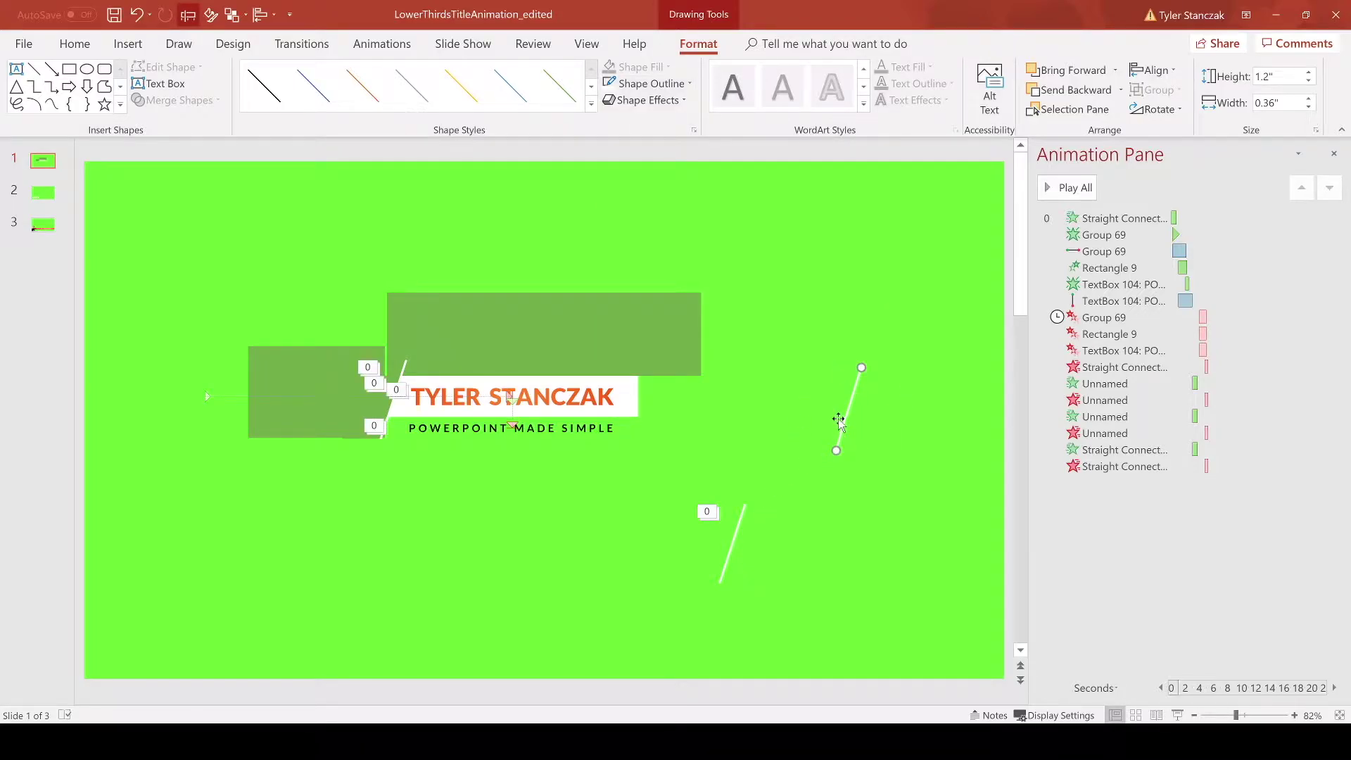
Step: Select the lower and upper white lines and bring up the animation features
{"action": "left_click", "coordinate": [733, 529]}
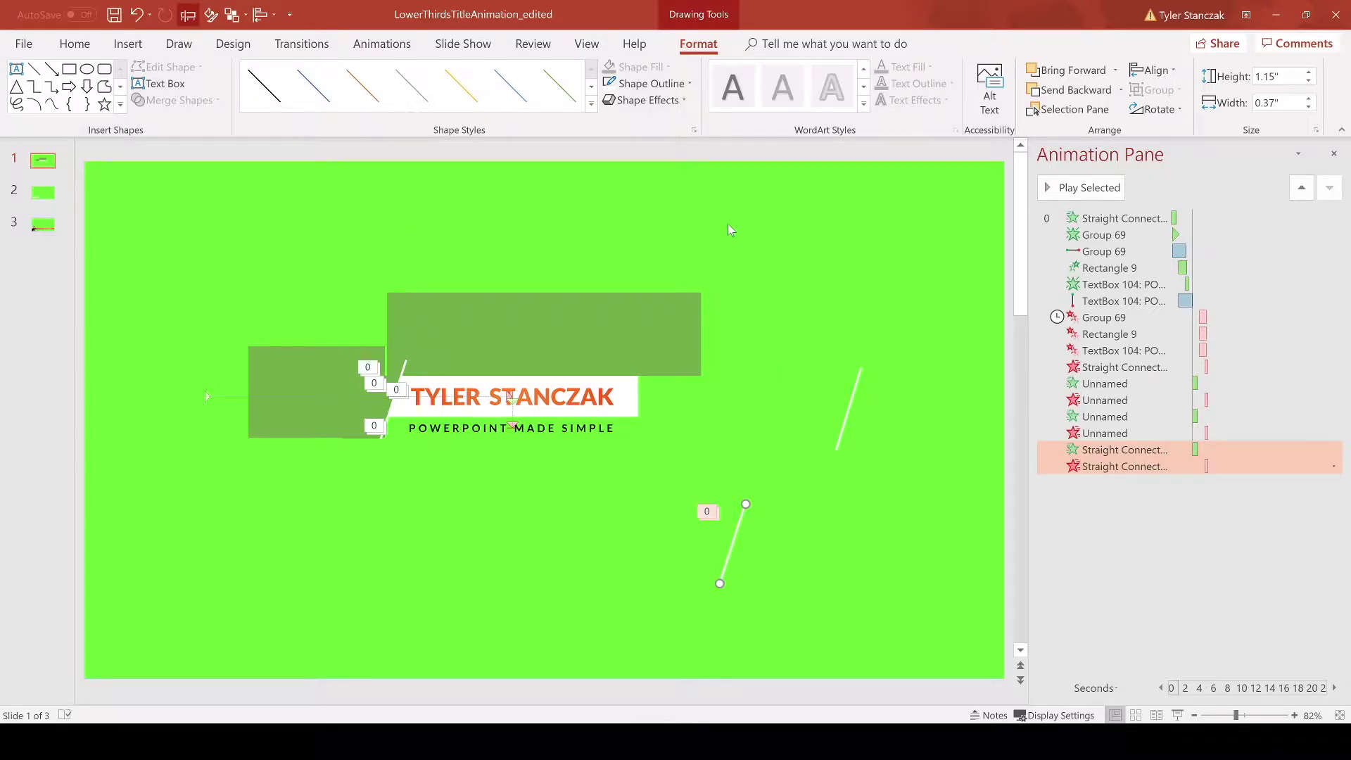
{"action": "left_click", "coordinate": [853, 378]}
{"action": "left_click", "coordinate": [368, 45]}
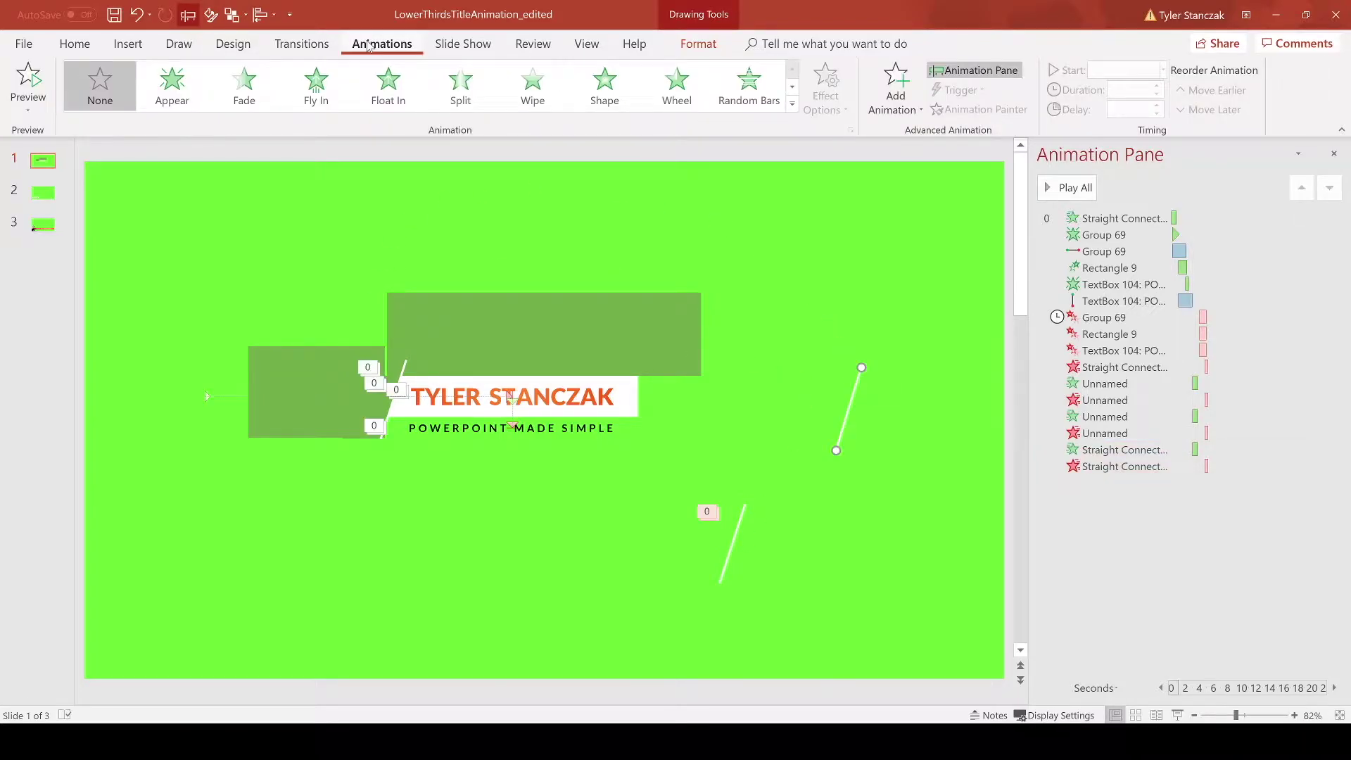
Step: Review the existing short slash's entrance and exit animations
{"action": "left_click", "coordinate": [892, 106]}
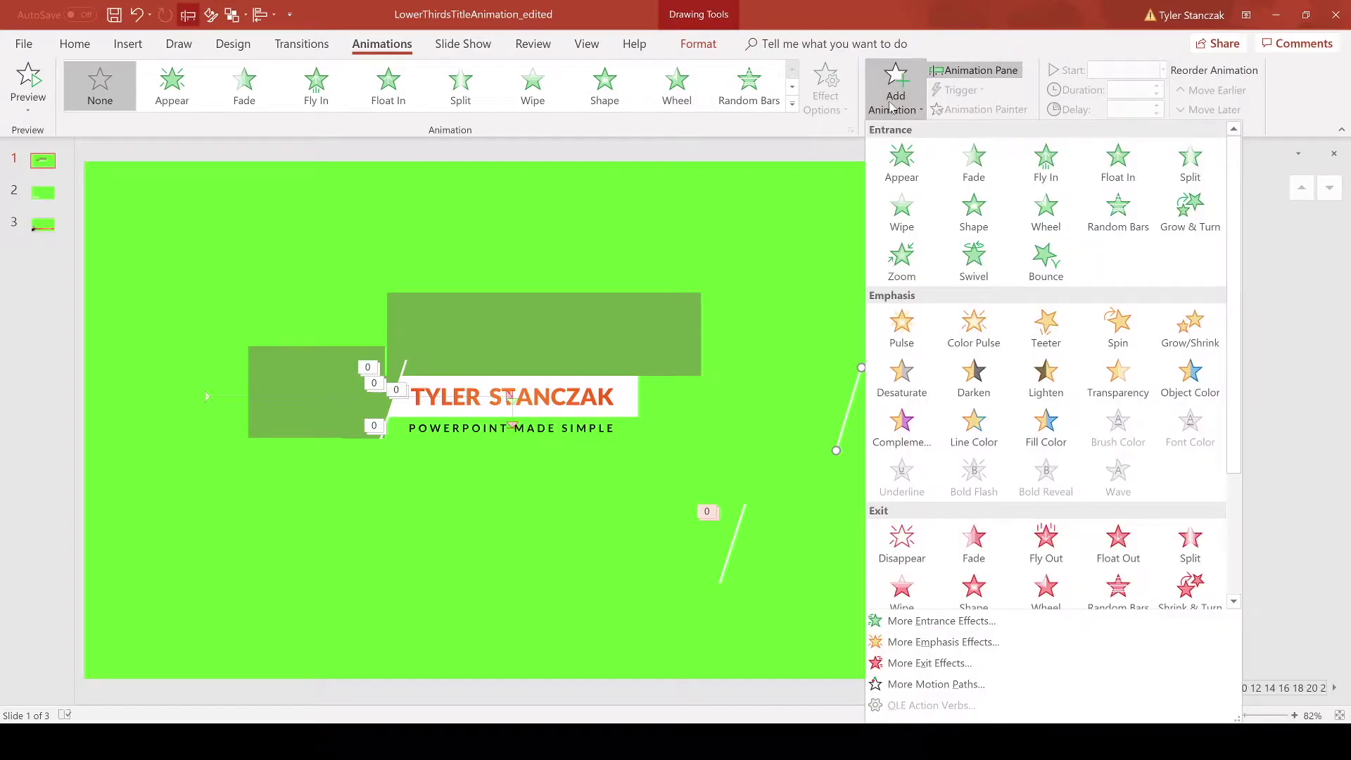
{"action": "left_click", "coordinate": [814, 234]}
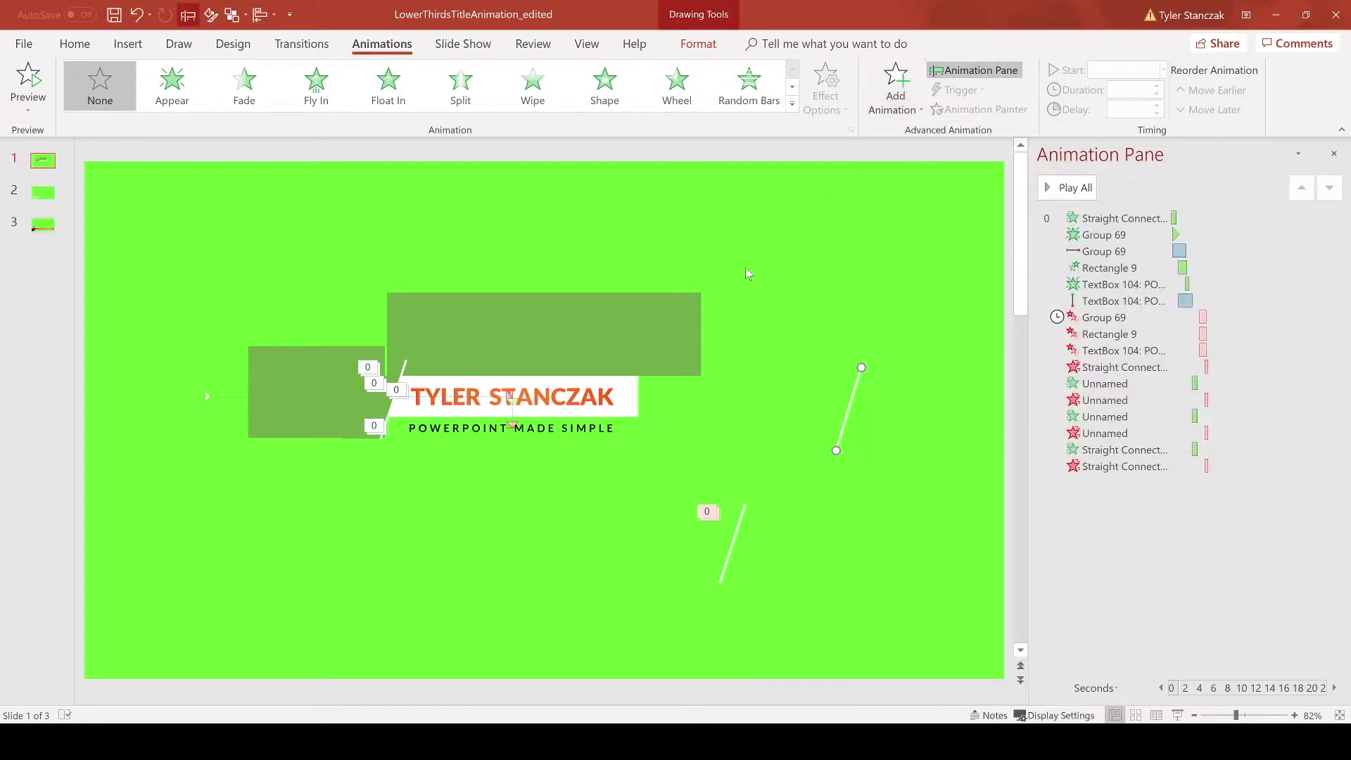
{"action": "left_click", "coordinate": [401, 371]}
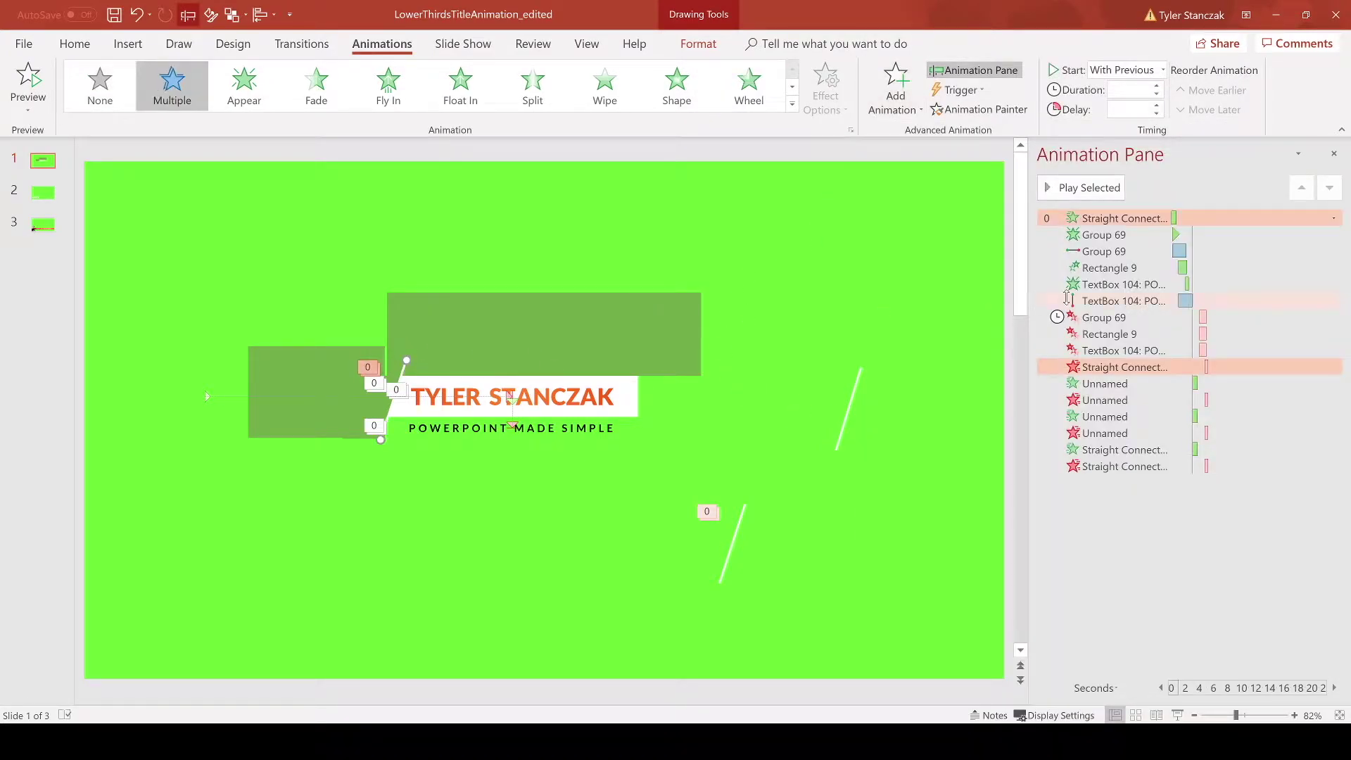
{"action": "left_click", "coordinate": [1115, 222]}
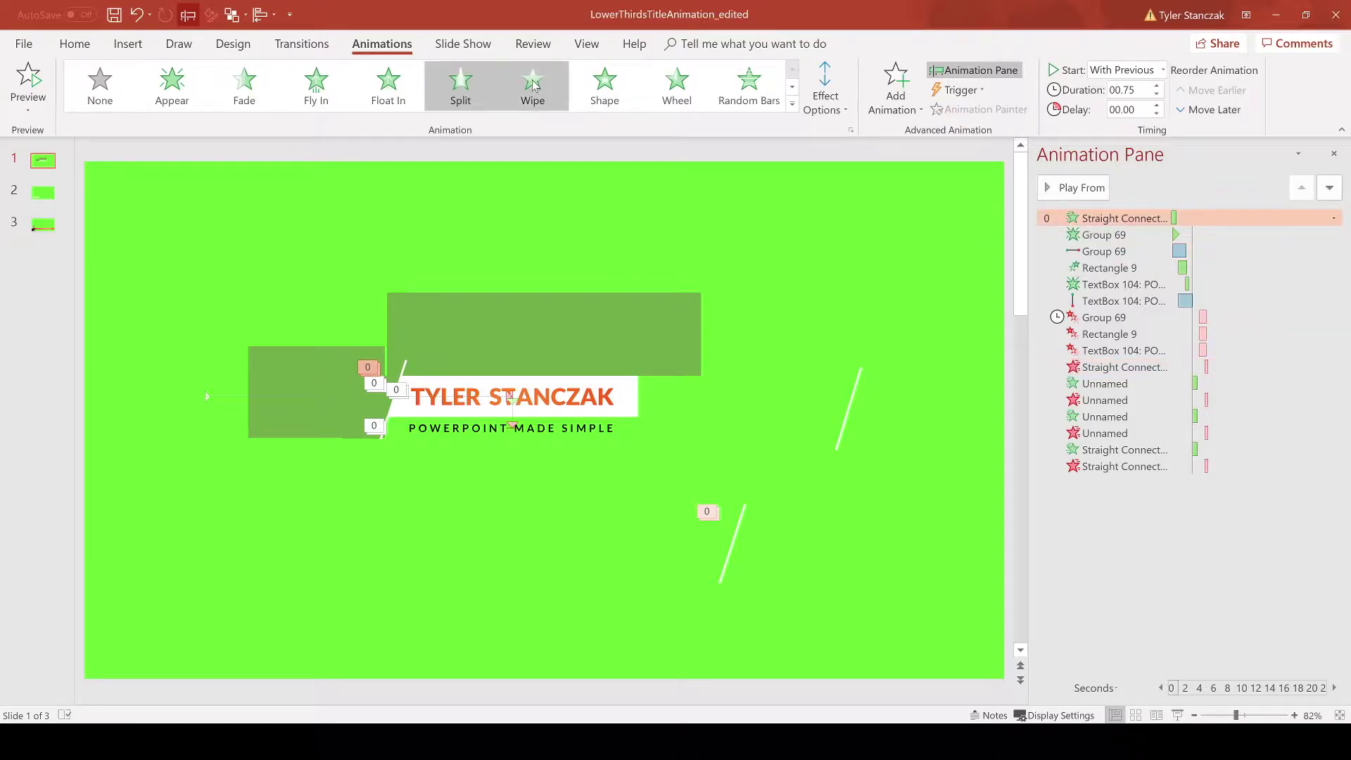
{"action": "left_click", "coordinate": [399, 371]}
{"action": "left_click", "coordinate": [1117, 368]}
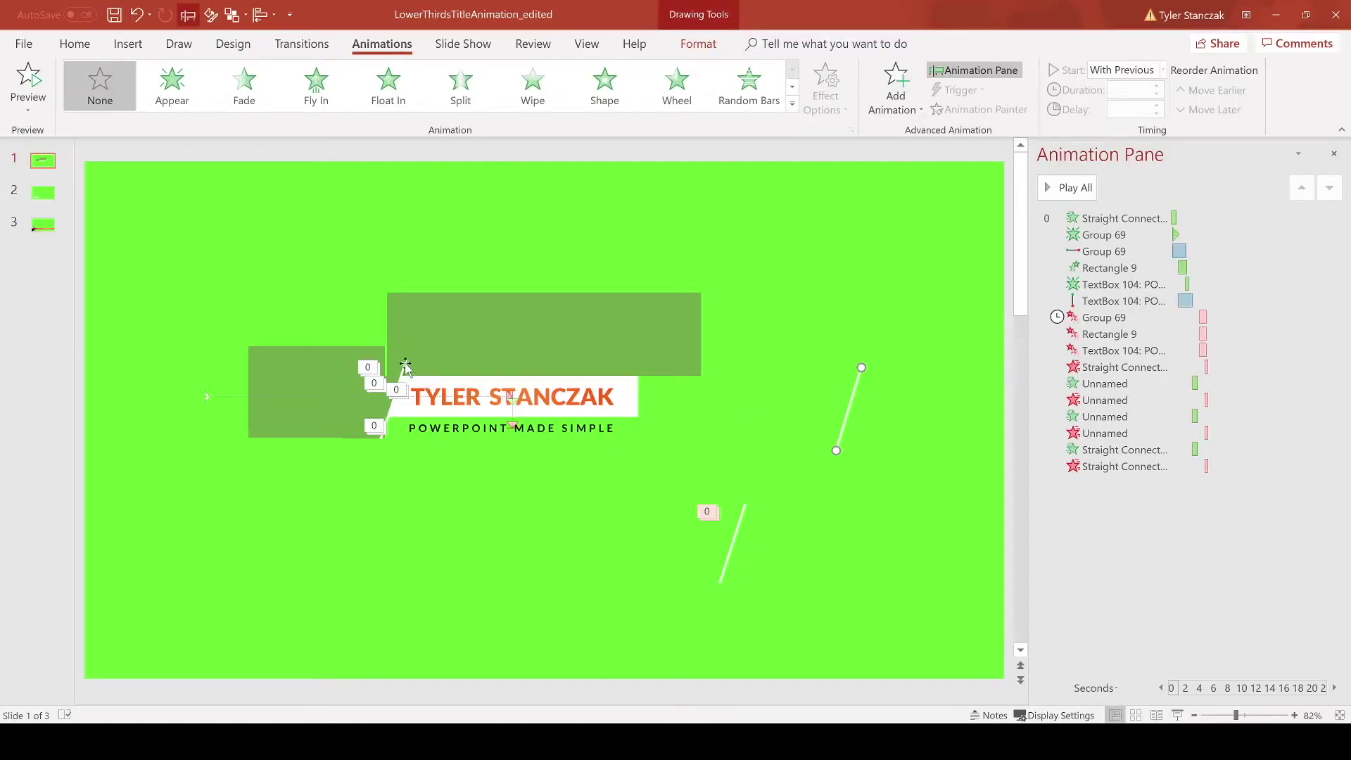
Step: Apply a Split entrance animation to the line with Horizontal Out direction
{"action": "left_click", "coordinate": [897, 111]}
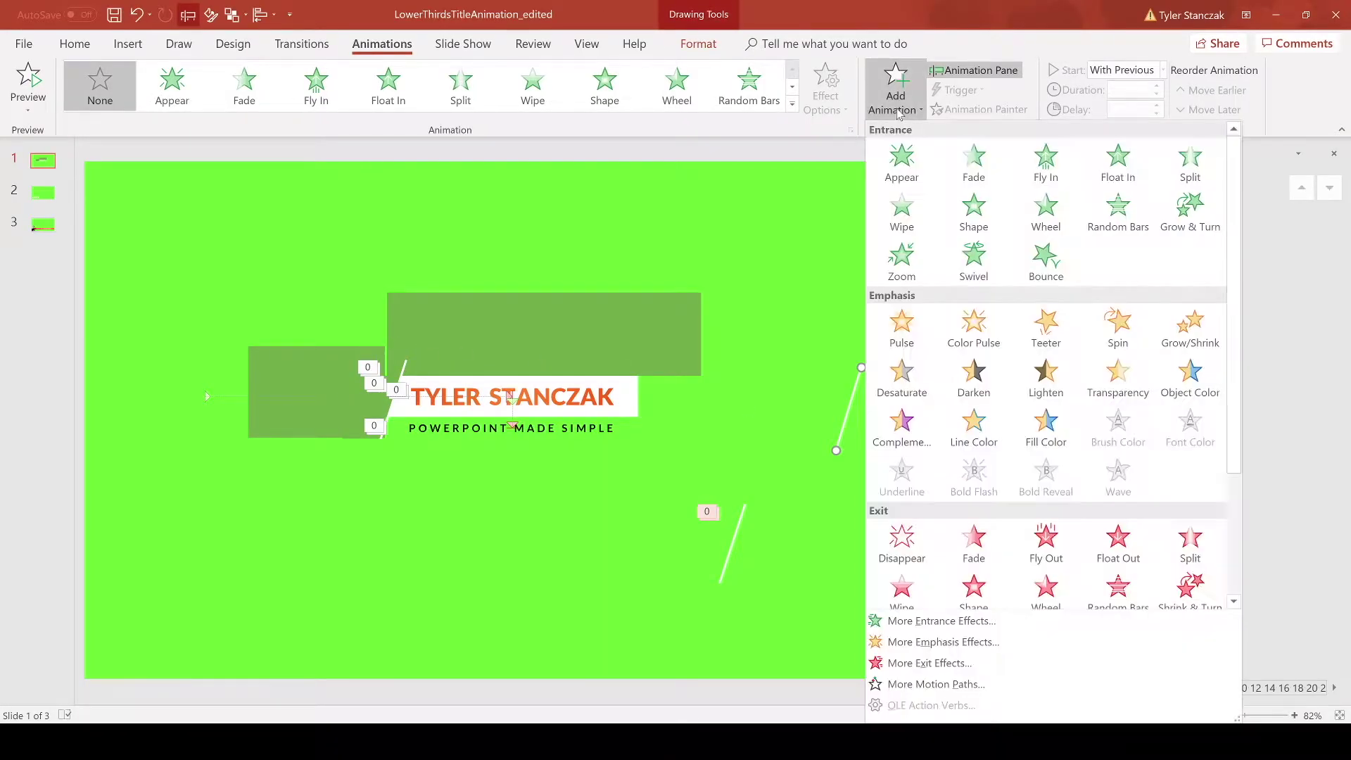
{"action": "left_click", "coordinate": [1189, 164]}
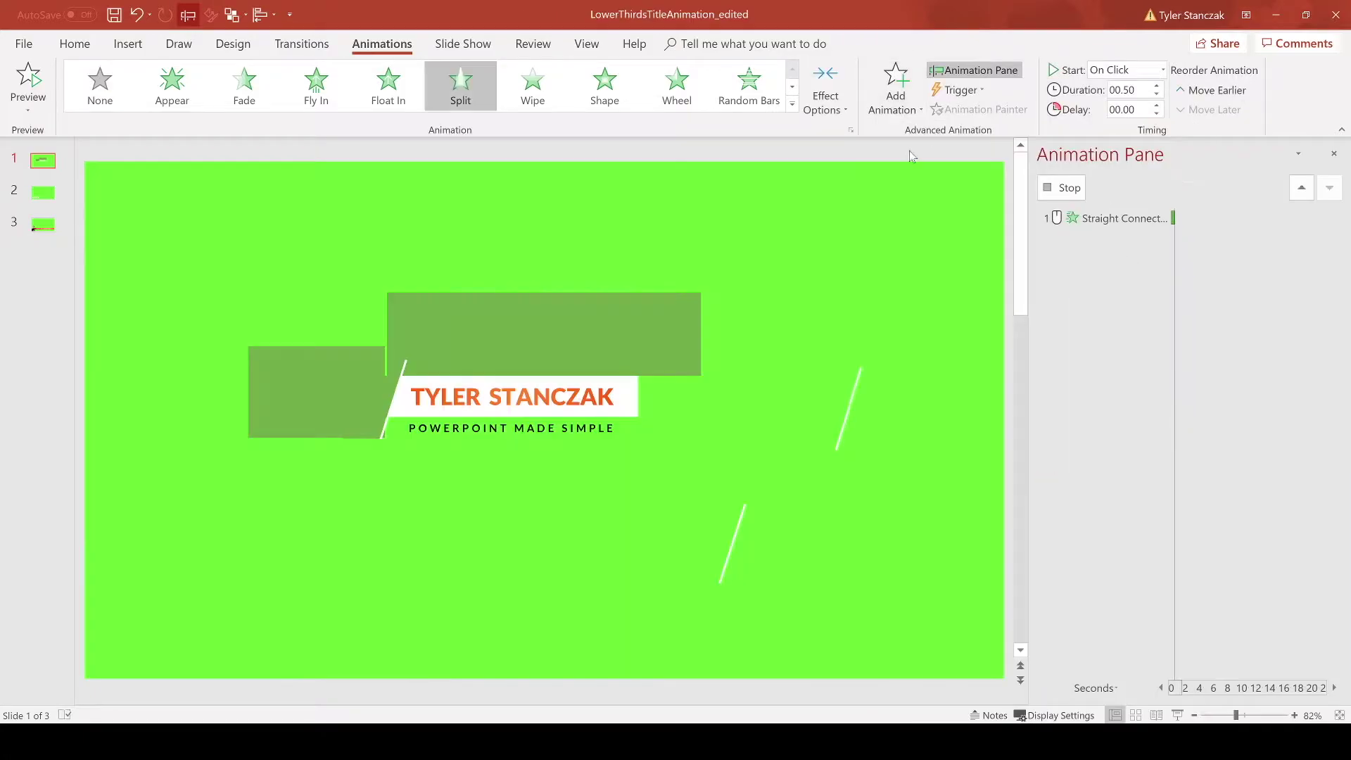
{"action": "left_click", "coordinate": [825, 91]}
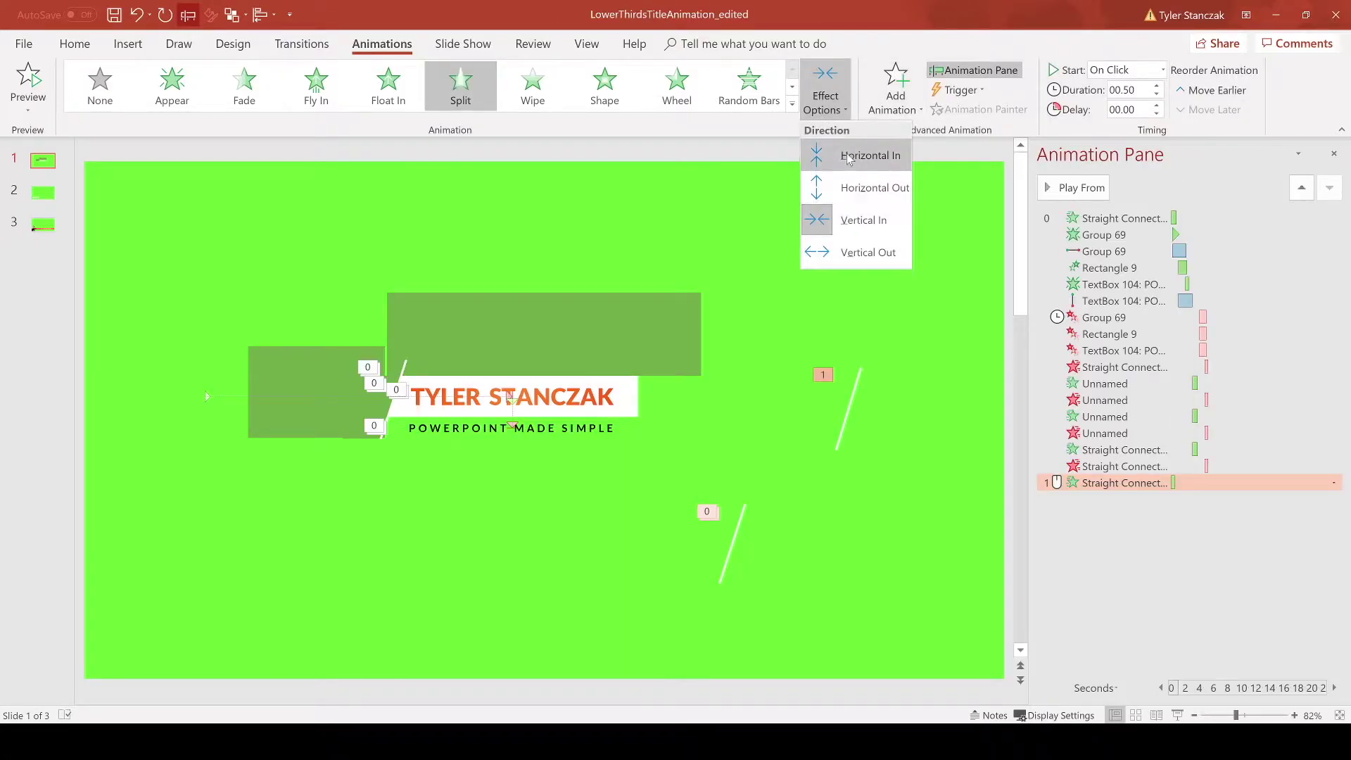
{"action": "left_click", "coordinate": [856, 189]}
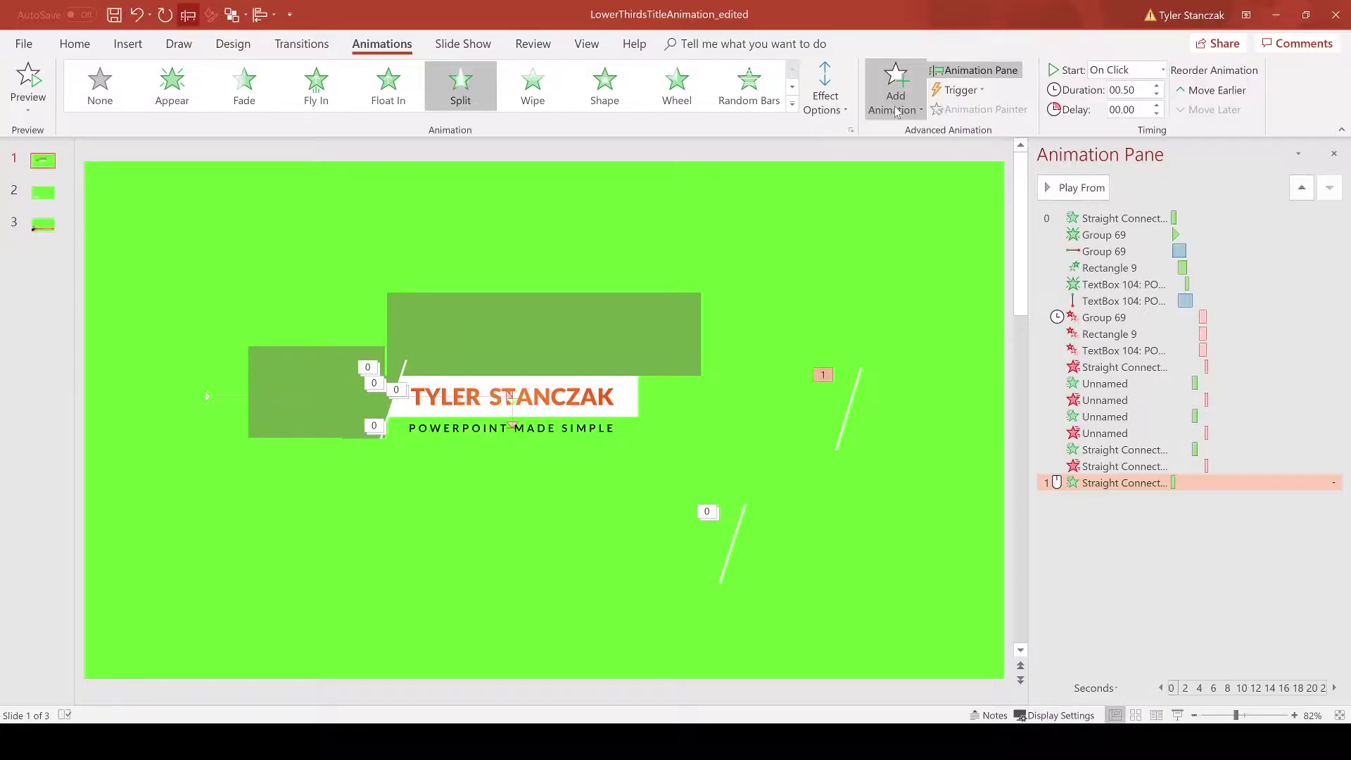
{"action": "left_click", "coordinate": [896, 111]}
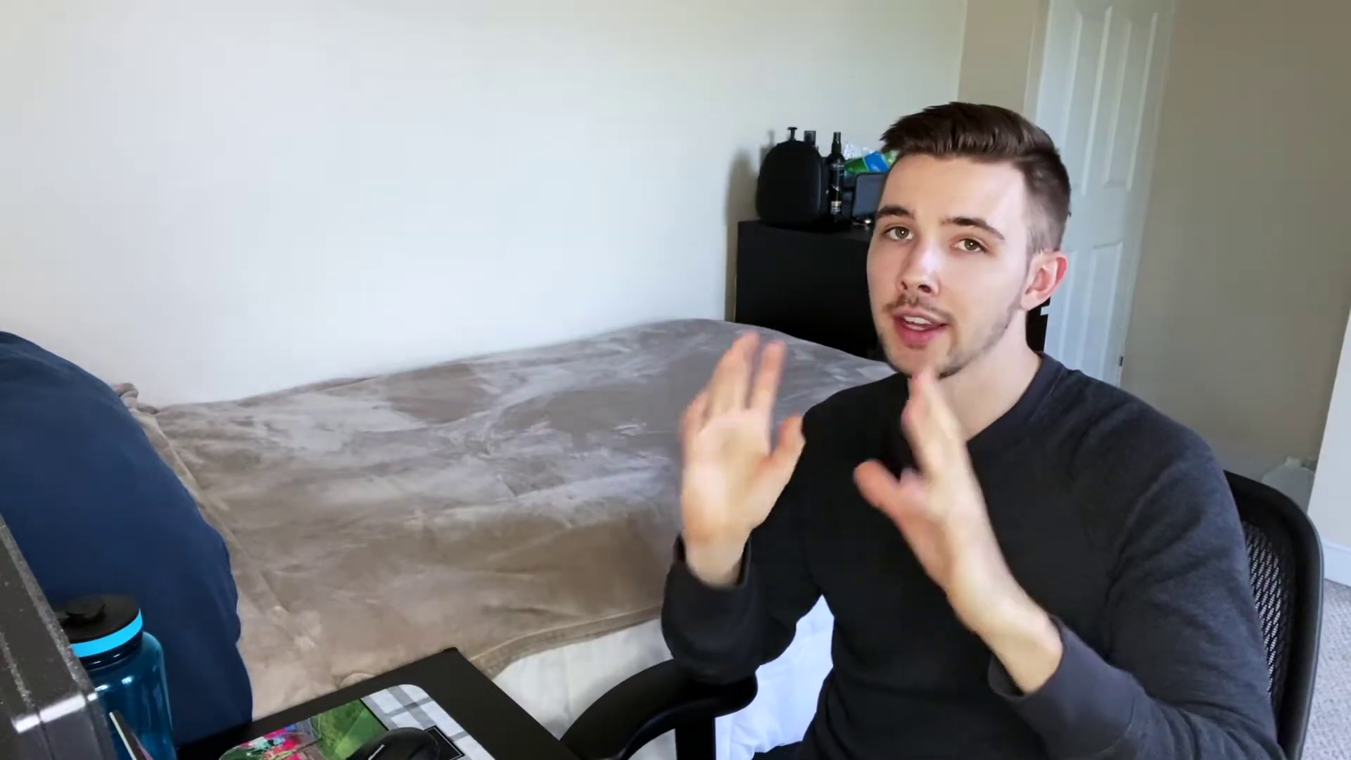
Step: Undo the last animation changes and duplicate the whole name title lower on the slide
{"action": "key", "text": "ctrl+z"}
{"action": "key", "text": "ctrl+z"}
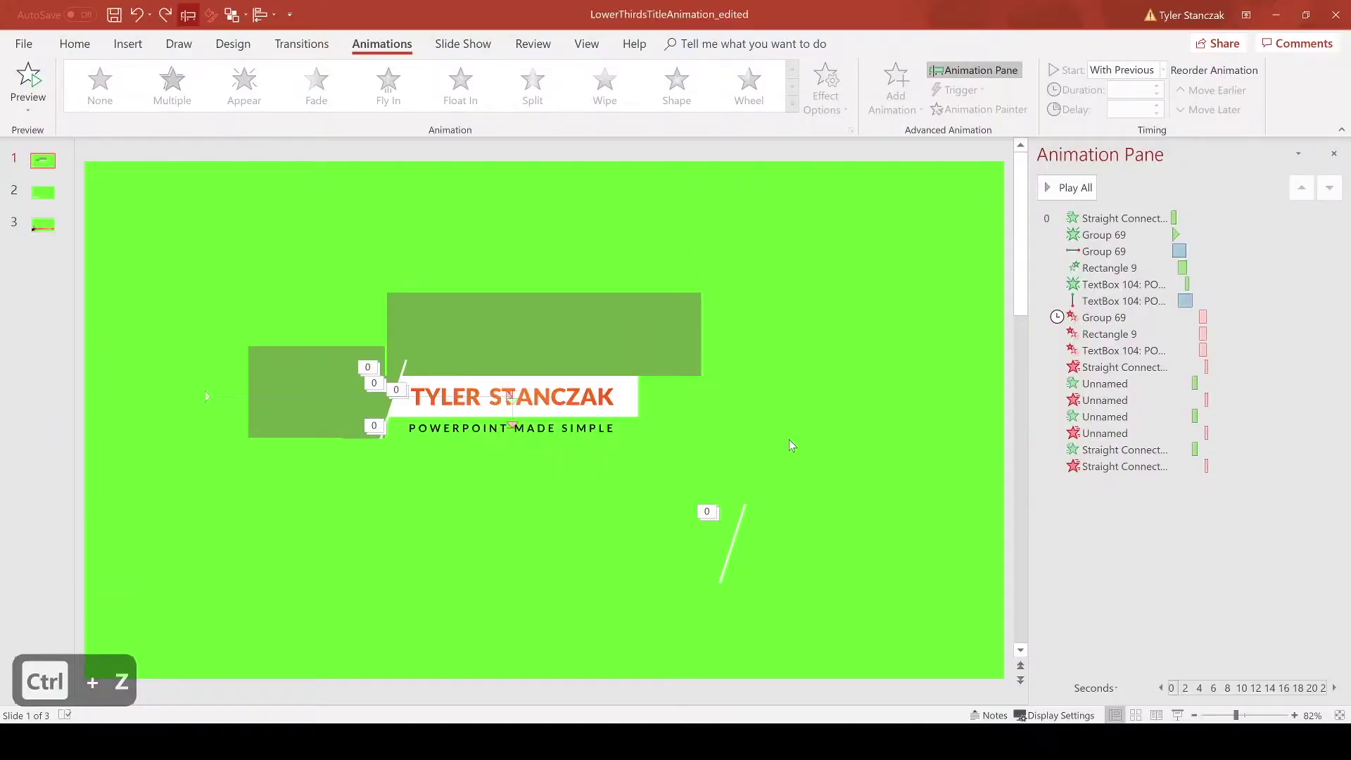
{"action": "left_click_drag", "start_coordinate": [673, 420], "coordinate": [377, 372]}
{"action": "left_click_drag", "start_coordinate": [494, 377], "coordinate": [493, 577], "text": "ctrl"}
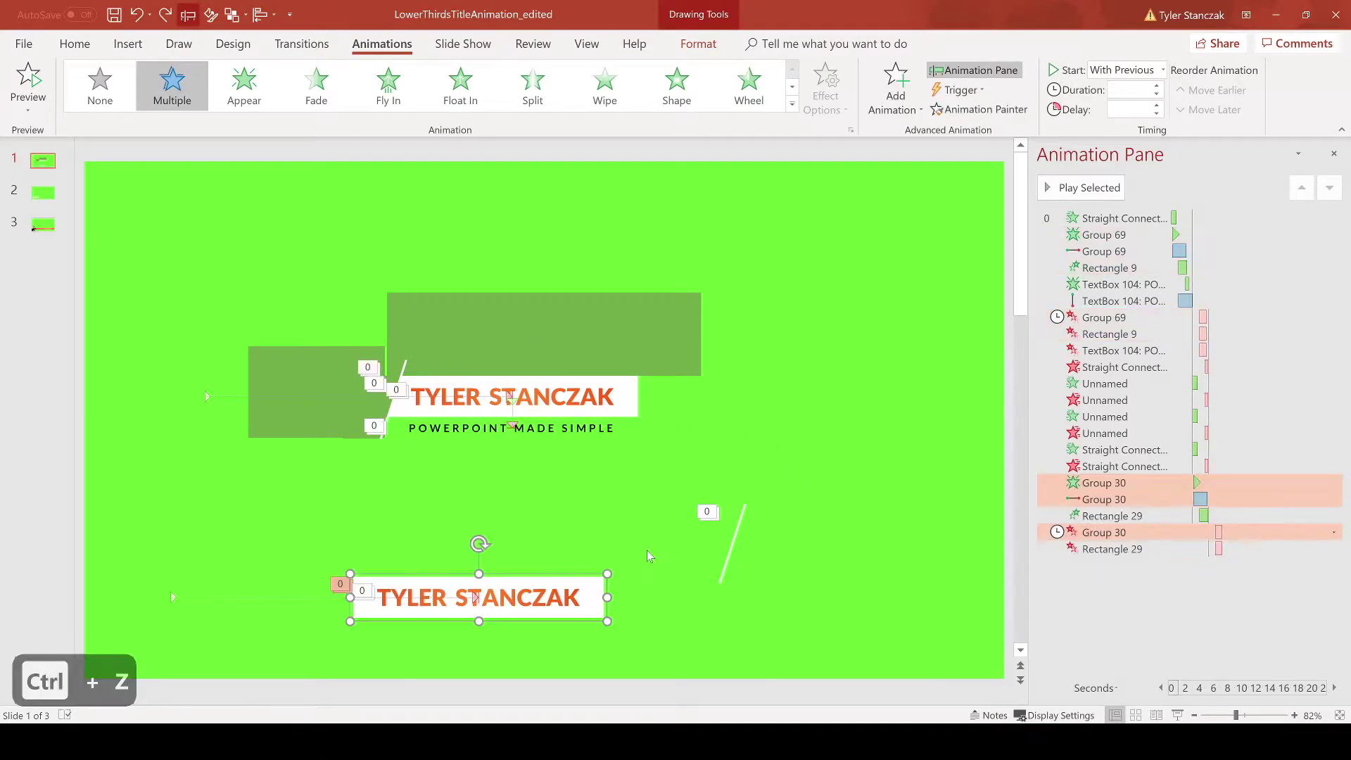
Step: Try moving the copied name box off its orange bar, then undo the move
{"action": "left_click_drag", "start_coordinate": [502, 582], "coordinate": [785, 636]}
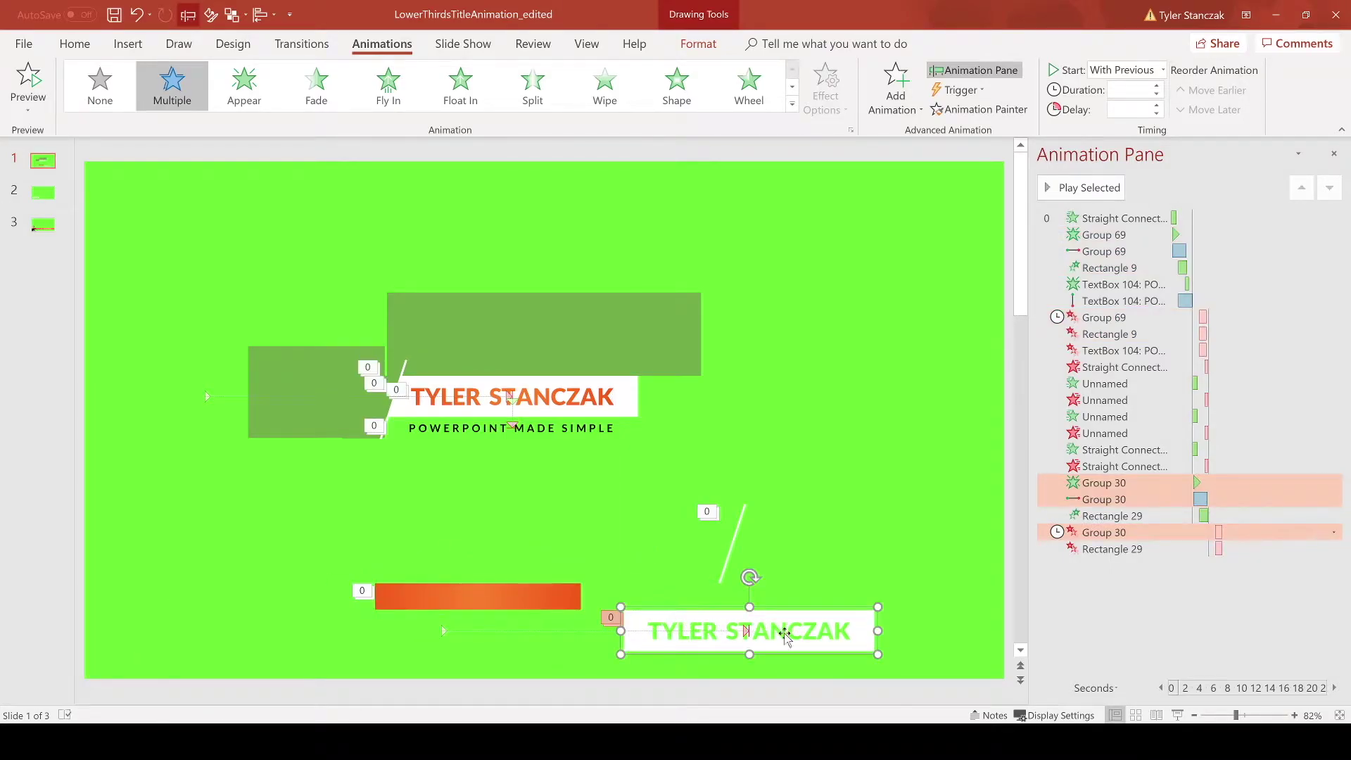
{"action": "left_click", "coordinate": [528, 605]}
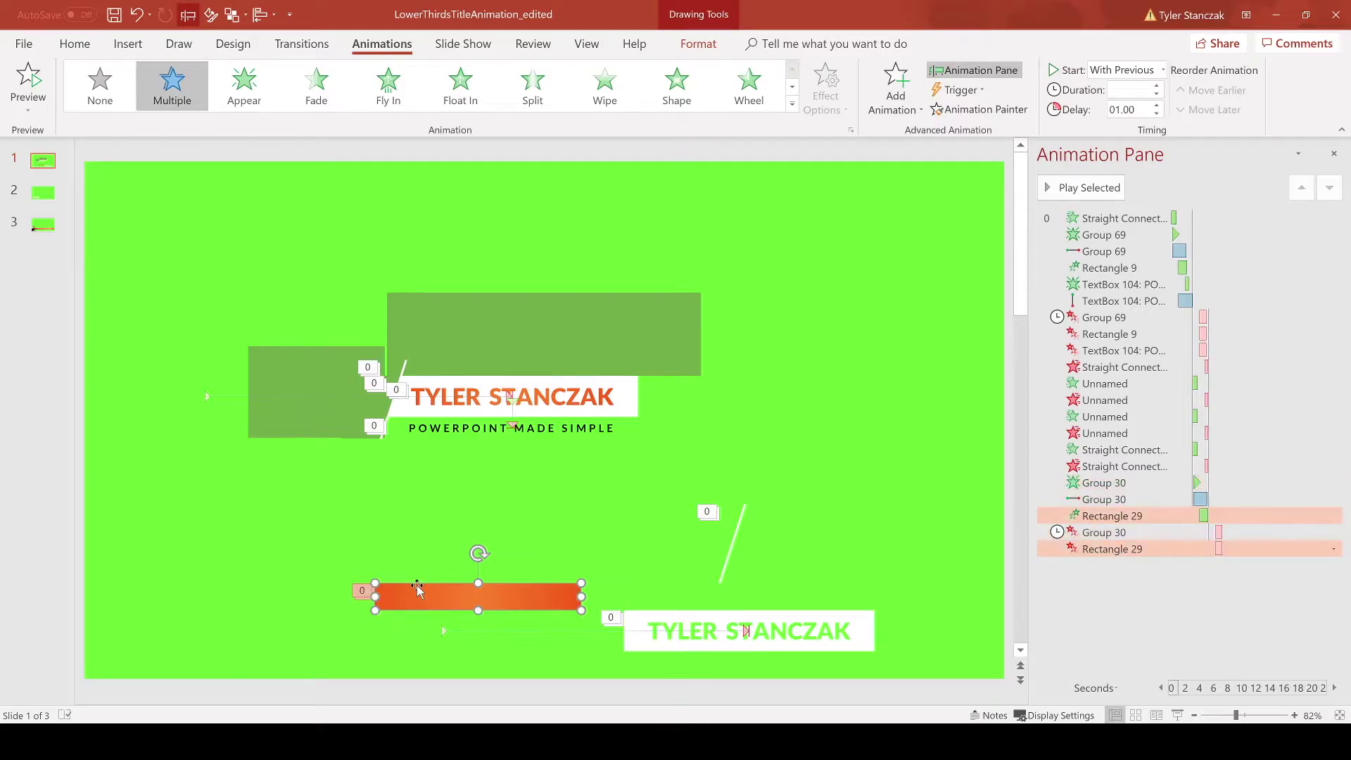
{"action": "key", "text": "ctrl+z"}
{"action": "key", "text": "ctrl+z"}
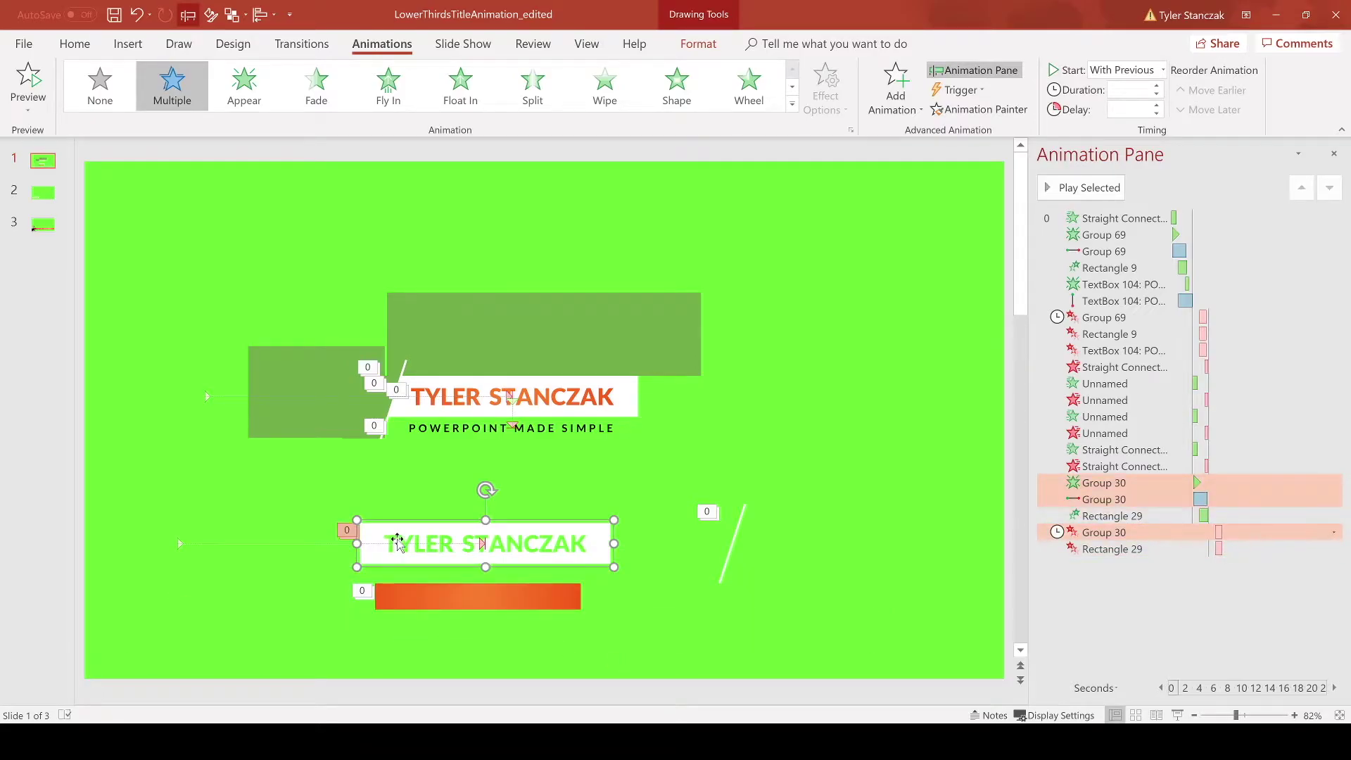
{"action": "left_click", "coordinate": [132, 52]}
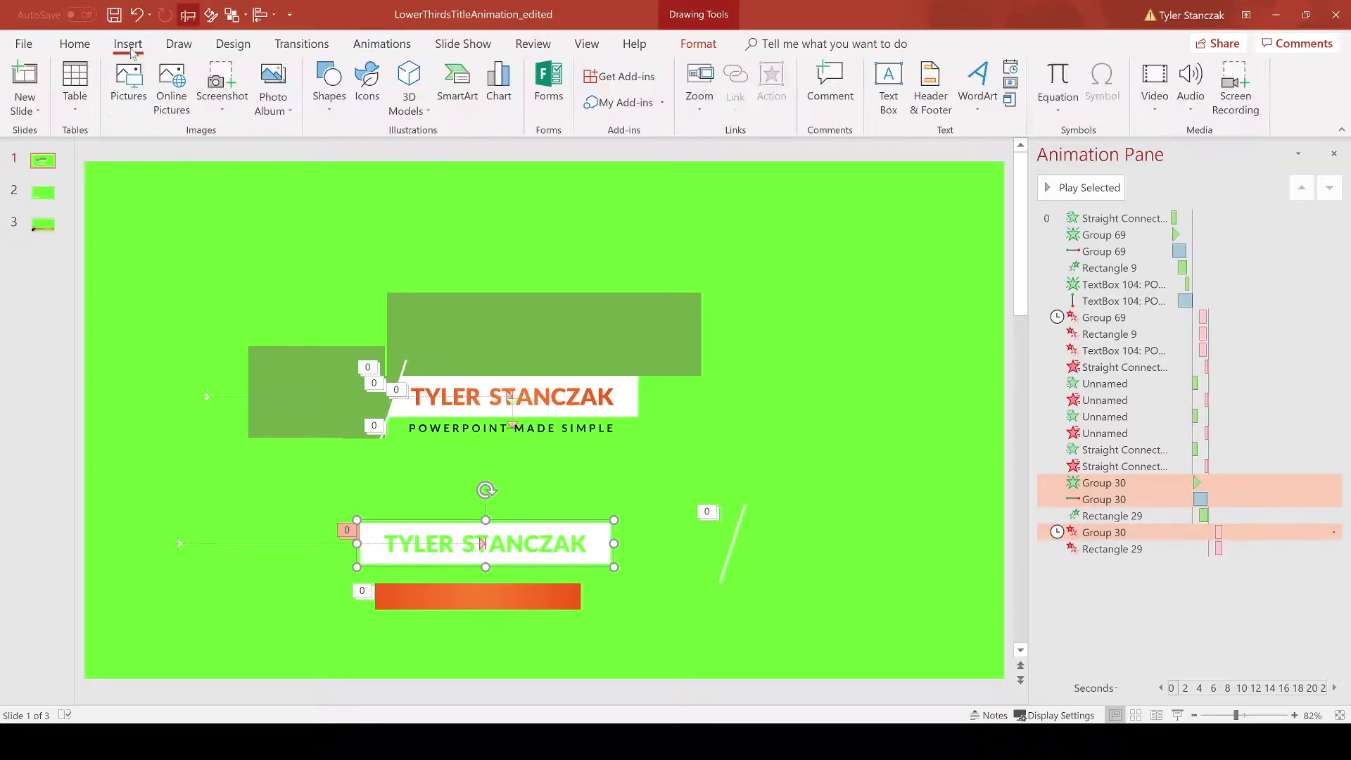
Step: Draw a 0.88" by 3.45" rectangle near the top right and fill it white
{"action": "left_click", "coordinate": [328, 91]}
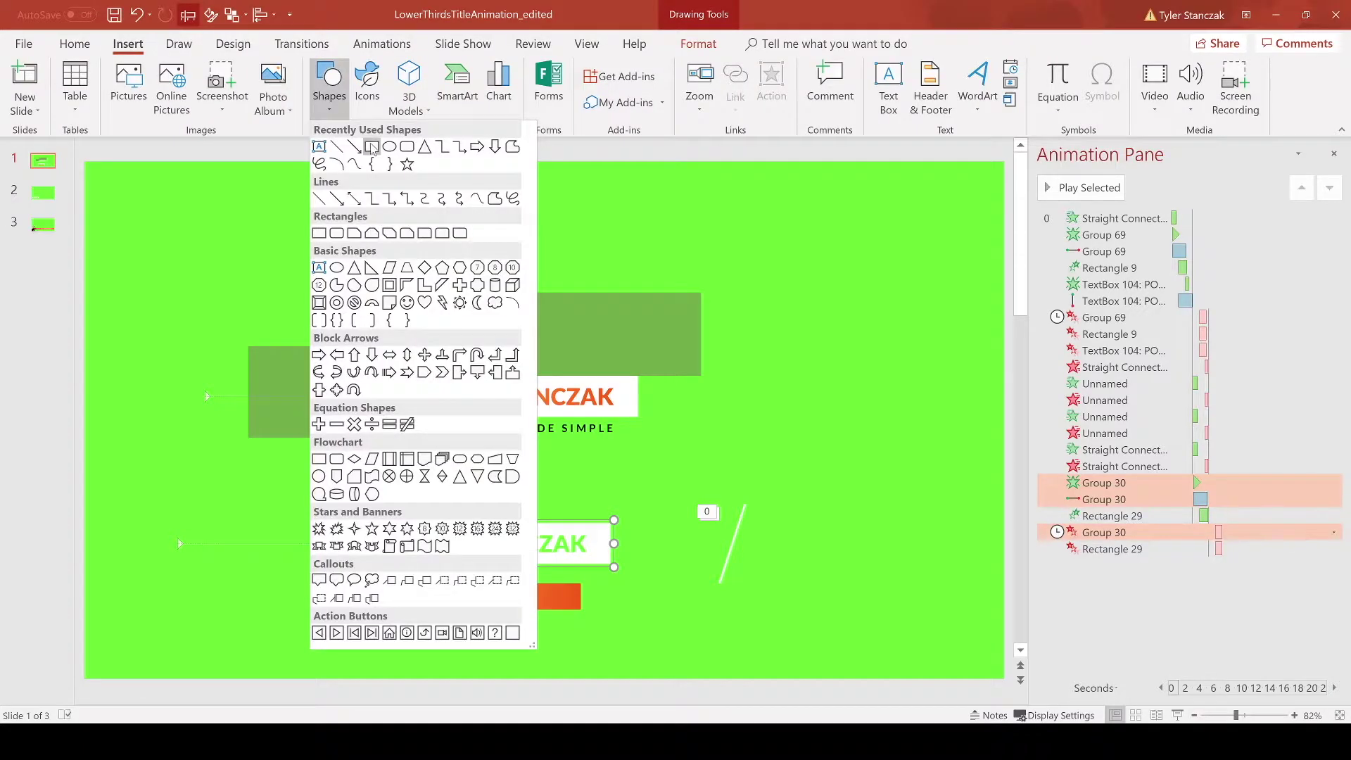
{"action": "left_click", "coordinate": [371, 145]}
{"action": "left_click_drag", "start_coordinate": [735, 195], "coordinate": [973, 256]}
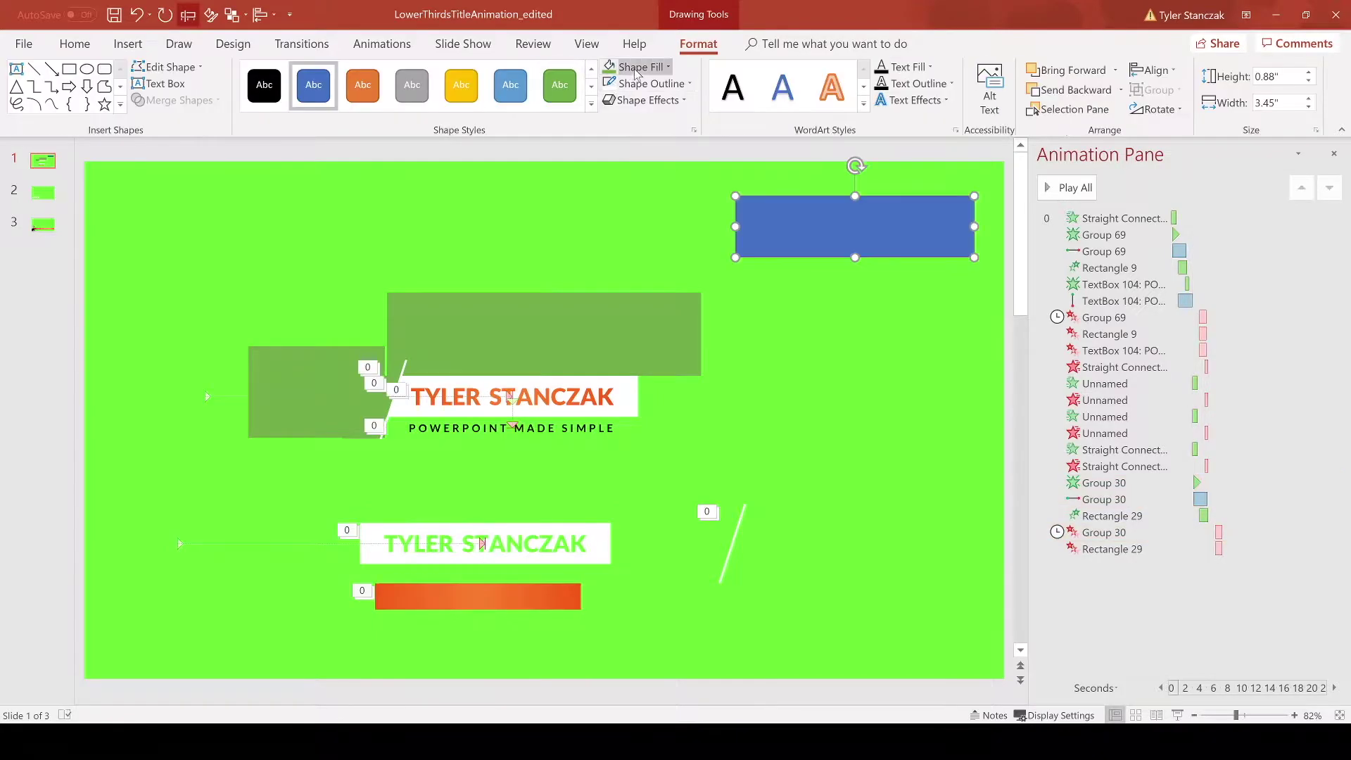
{"action": "left_click", "coordinate": [635, 67]}
{"action": "left_click", "coordinate": [609, 99]}
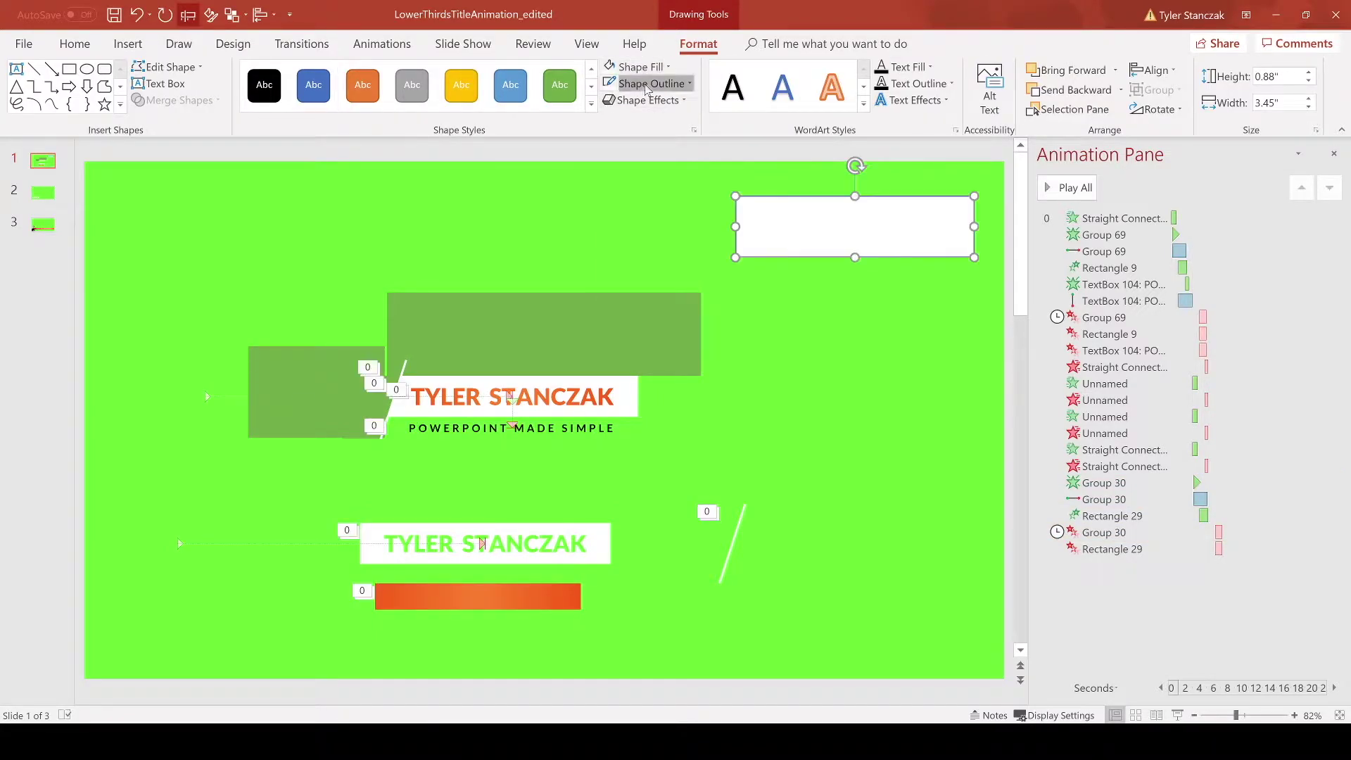
{"action": "left_click", "coordinate": [616, 231]}
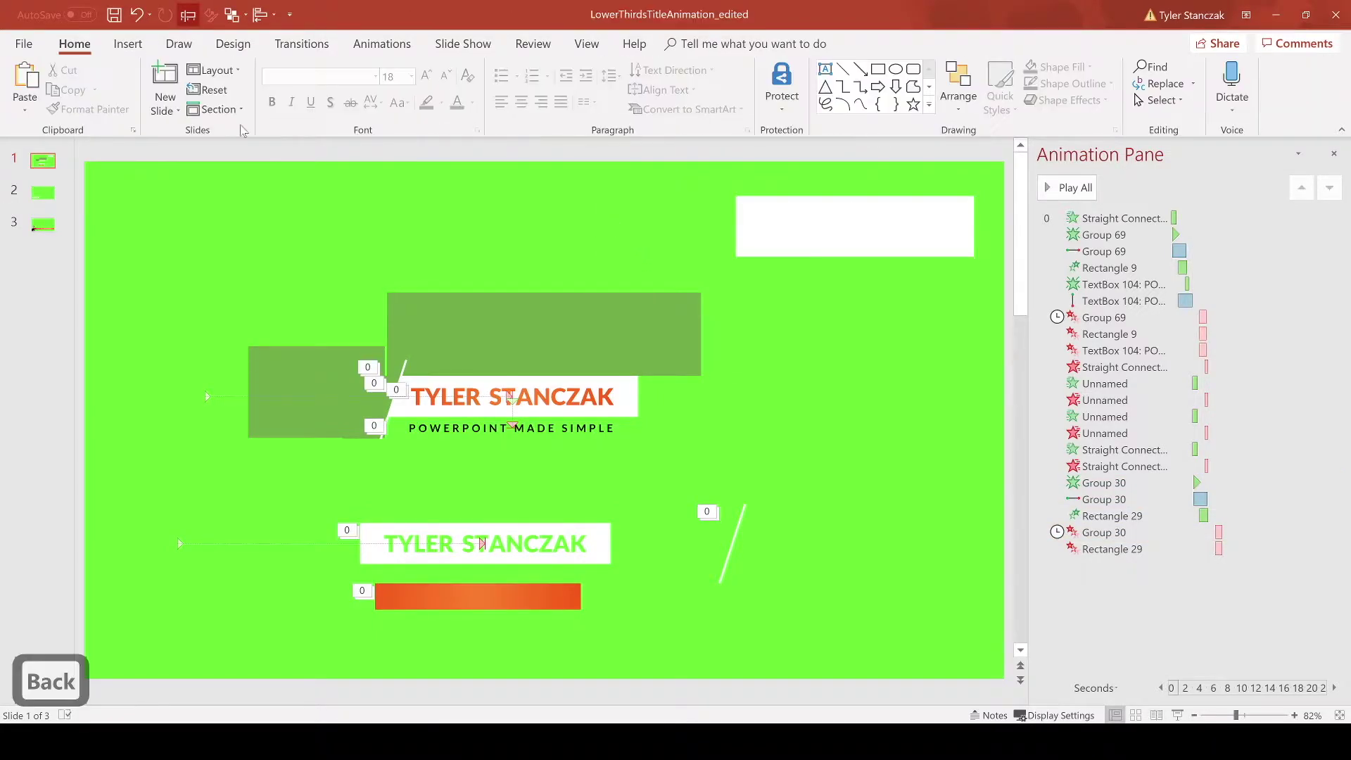
Step: Draw a text box near the slide top and type the person's name in capitals
{"action": "left_click", "coordinate": [138, 49]}
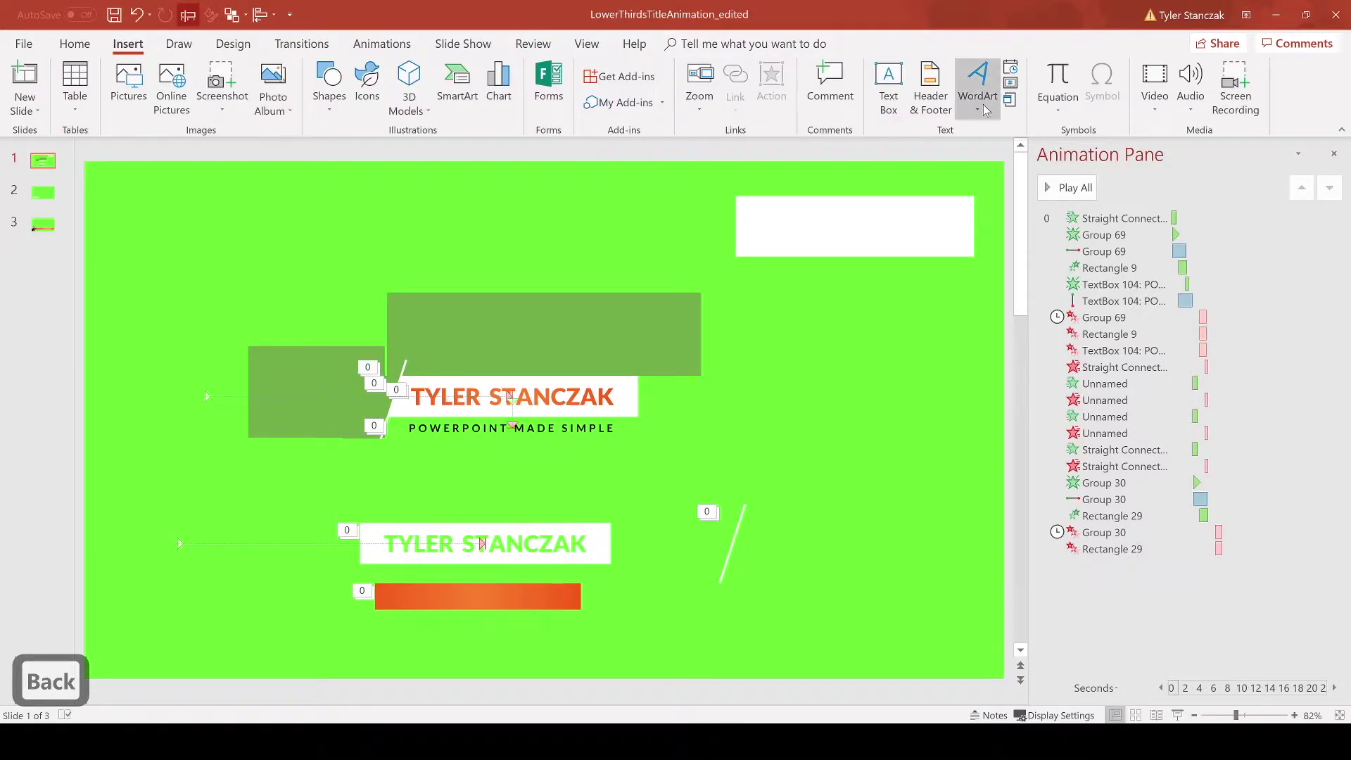
{"action": "left_click", "coordinate": [888, 88]}
{"action": "mouse_move", "coordinate": [503, 198]}
{"action": "left_mouse_down"}
{"action": "mouse_move", "coordinate": [727, 259]}
{"action": "mouse_move", "coordinate": [722, 246]}
{"action": "left_mouse_up"}
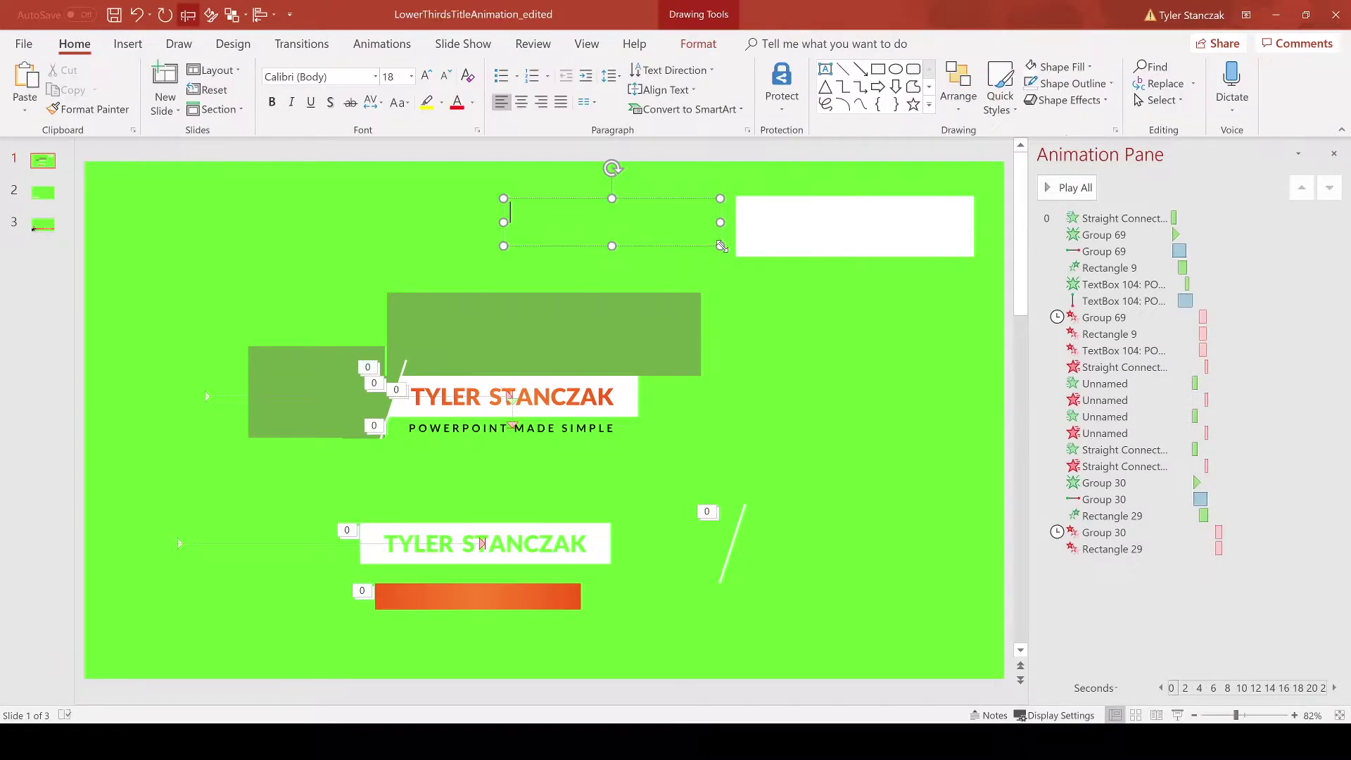
{"action": "type", "text": "And"}
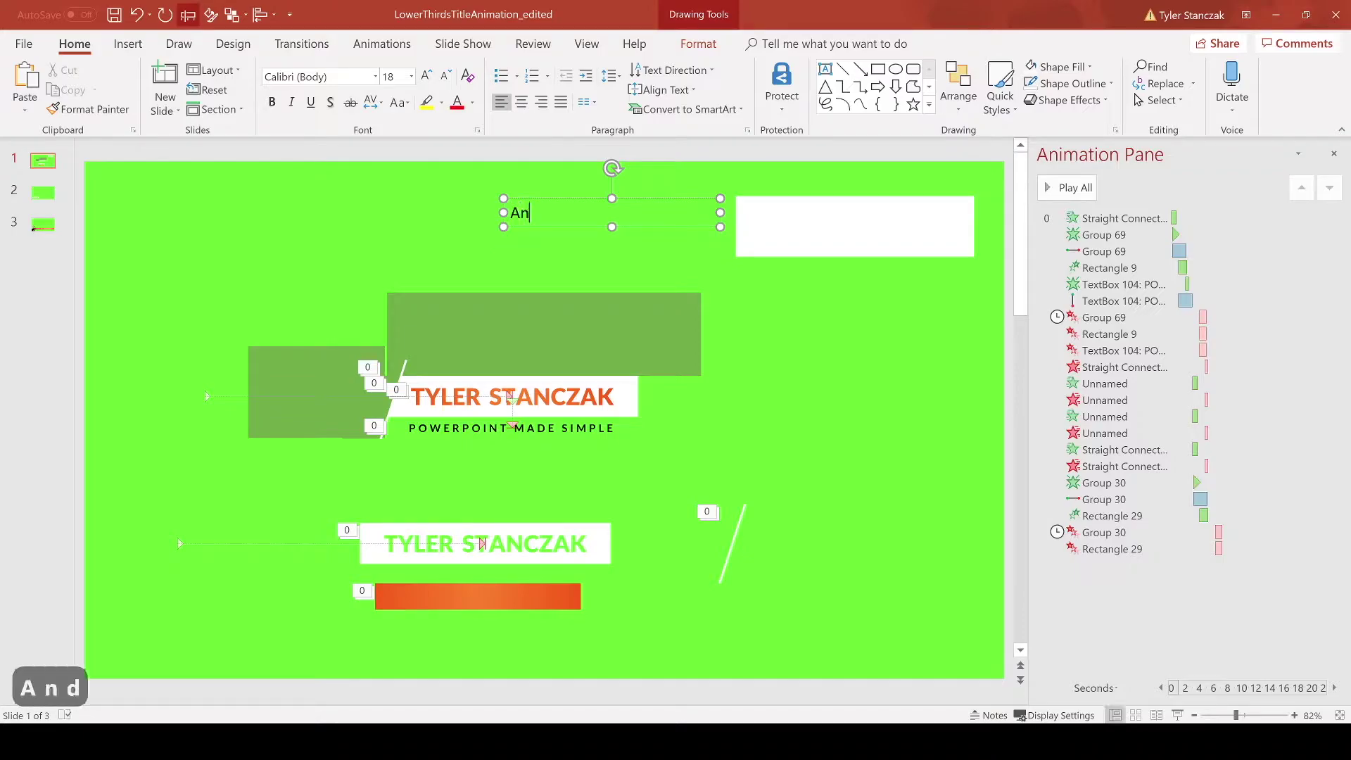
{"action": "key", "text": "BackSpace"}
{"action": "key", "text": "BackSpace"}
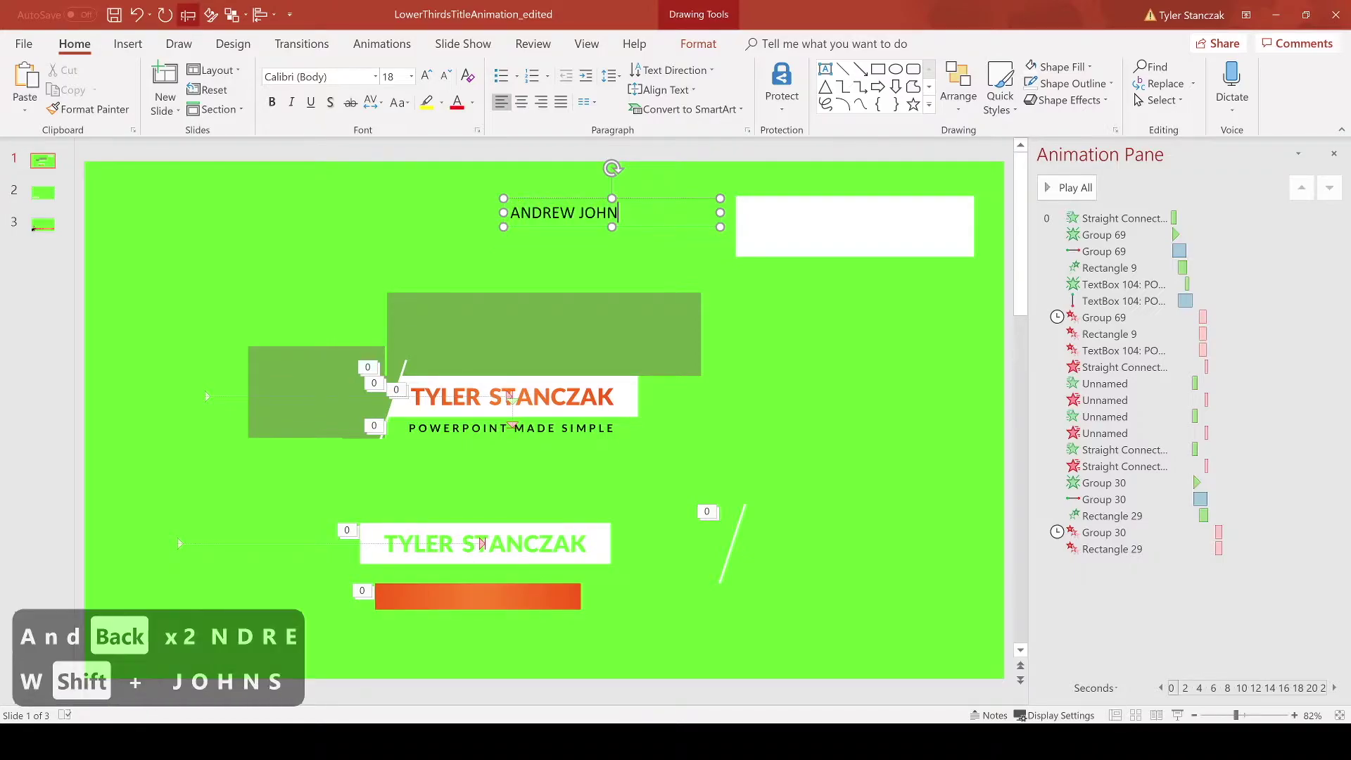
Step: Centre the name, enlarge it to 28 pt, and move it onto the white rectangle
{"action": "key", "text": "ctrl+e"}
{"action": "key", "text": "ctrl+a"}
{"action": "key", "text": "ctrl+shift+period"}
{"action": "key", "text": "ctrl+shift+period"}
{"action": "key", "text": "ctrl+shift+period"}
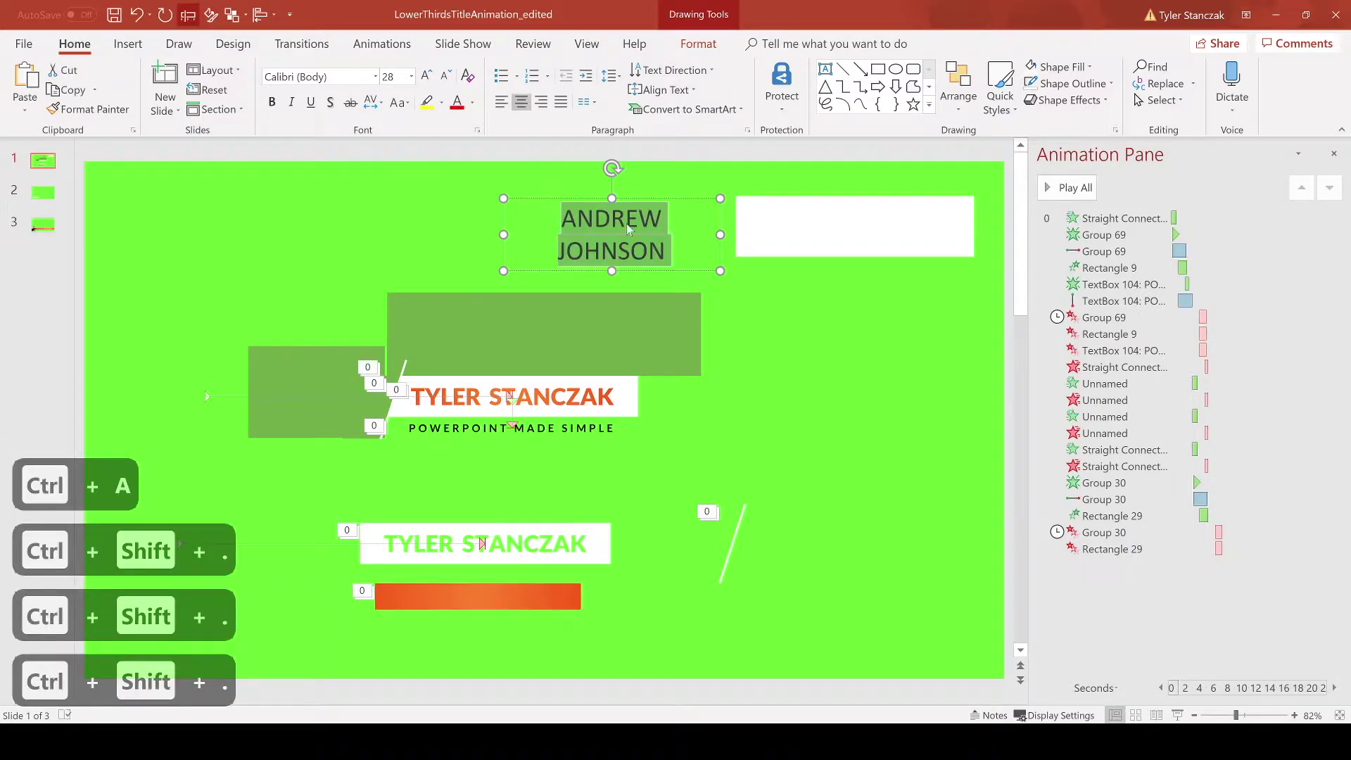
{"action": "left_click_drag", "start_coordinate": [706, 243], "coordinate": [936, 243]}
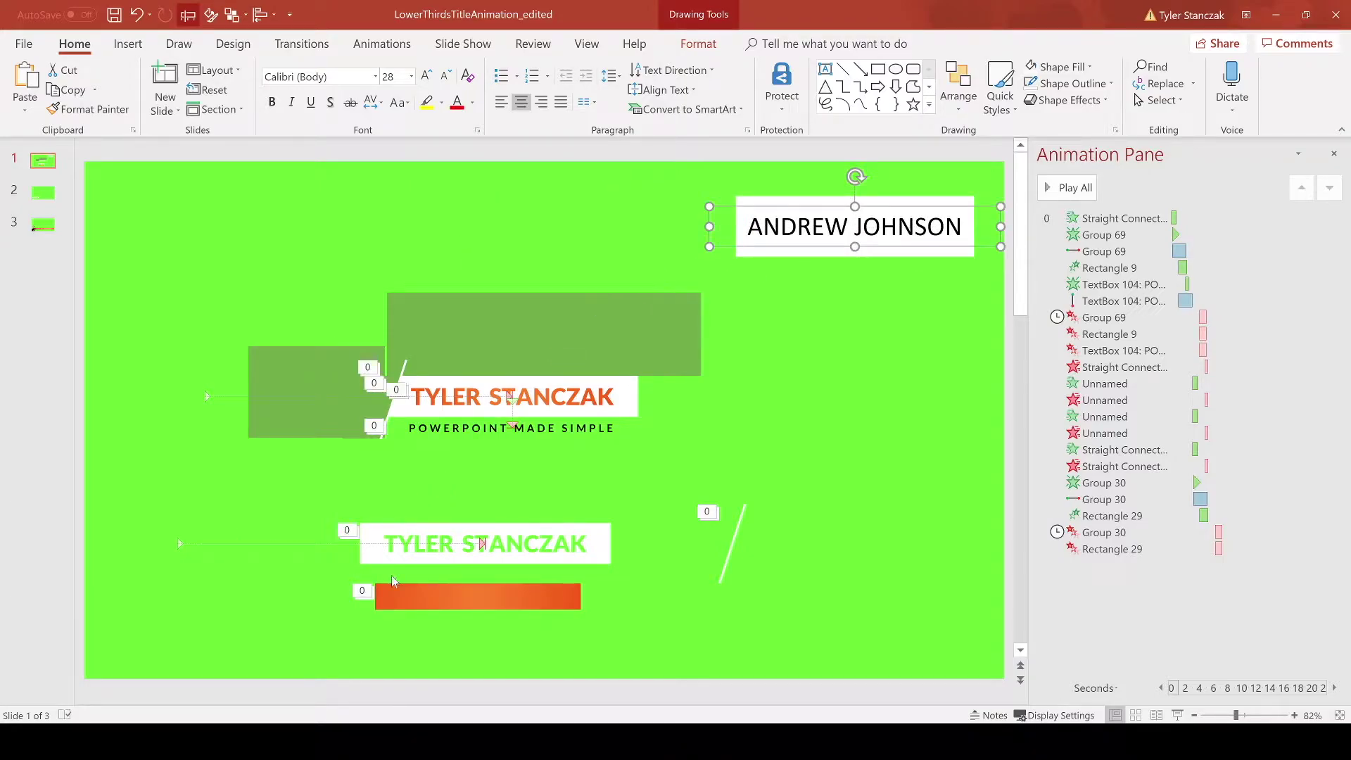
Step: Change the name's font to Lato Black
{"action": "triple_click", "coordinate": [837, 227]}
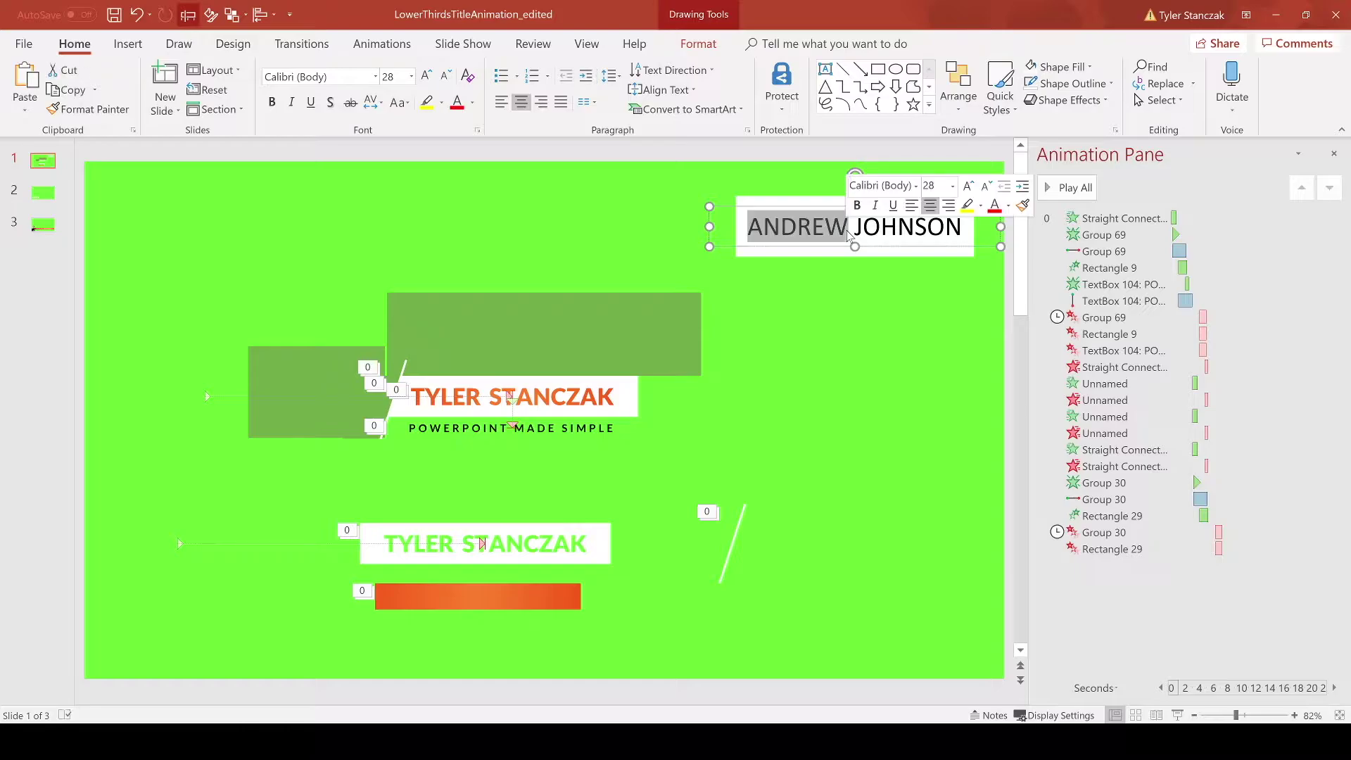
{"action": "left_click", "coordinate": [317, 76]}
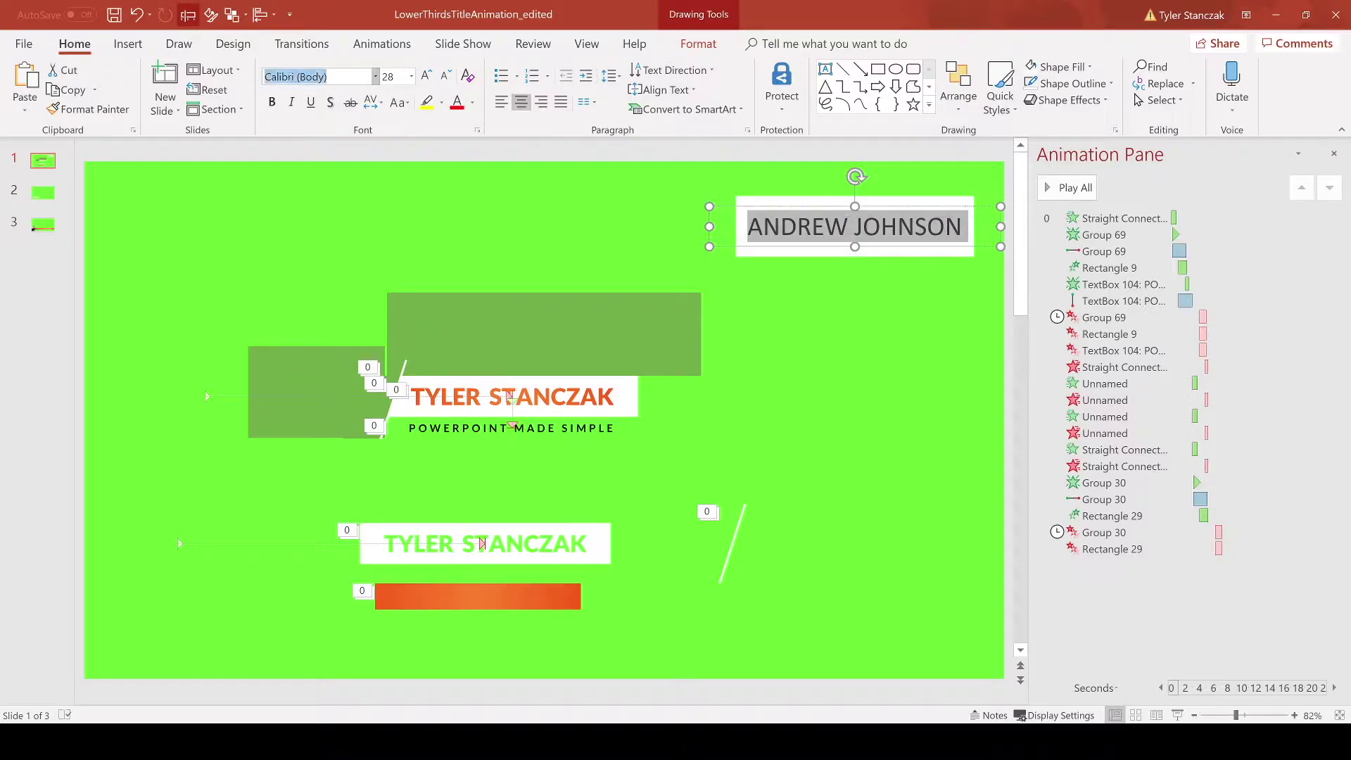
{"action": "type", "text": "lato black"}
{"action": "key", "text": "Return"}
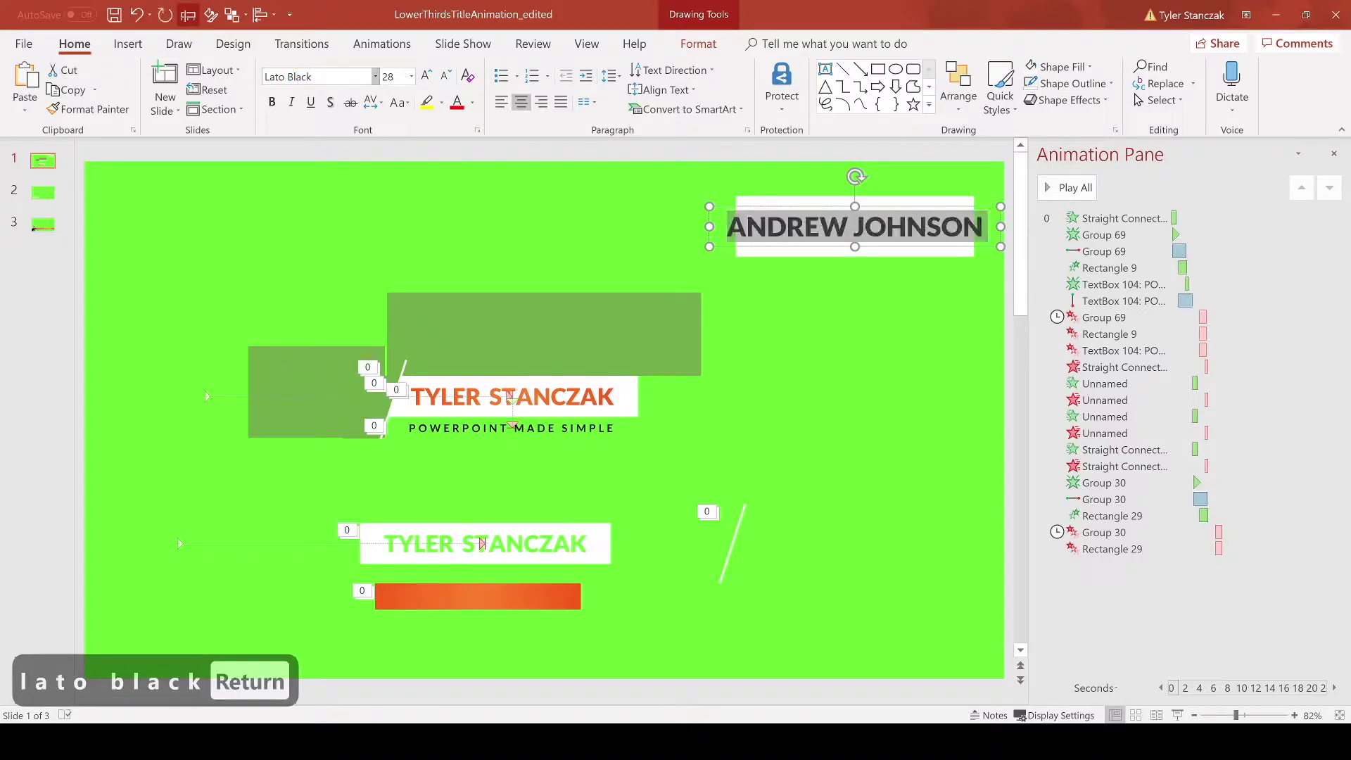
{"action": "left_click", "coordinate": [912, 257]}
{"action": "left_click", "coordinate": [775, 272]}
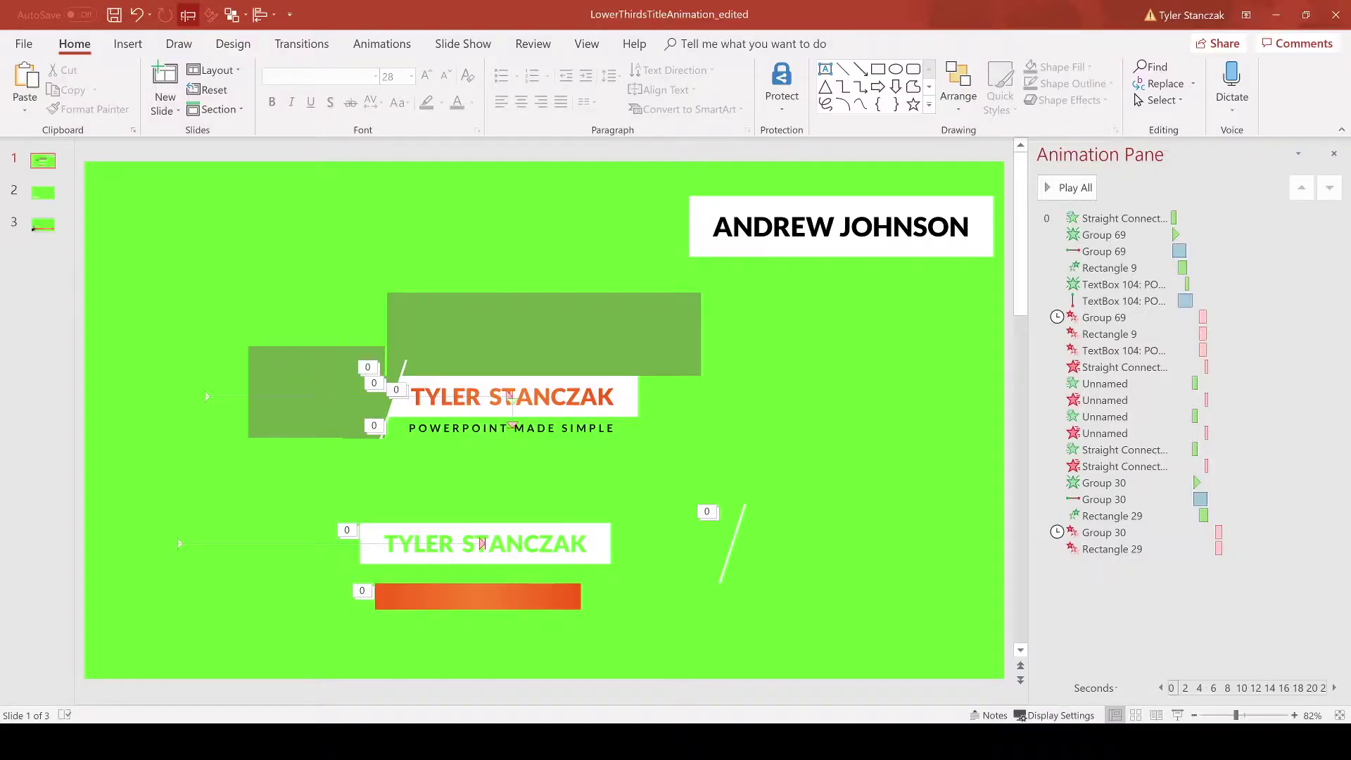
{"action": "left_click", "coordinate": [773, 227]}
Step: Apply Merge Shapes > Fragment to the name and rectangle, leaving letter pieces in a black bar
{"action": "left_click", "coordinate": [752, 204]}
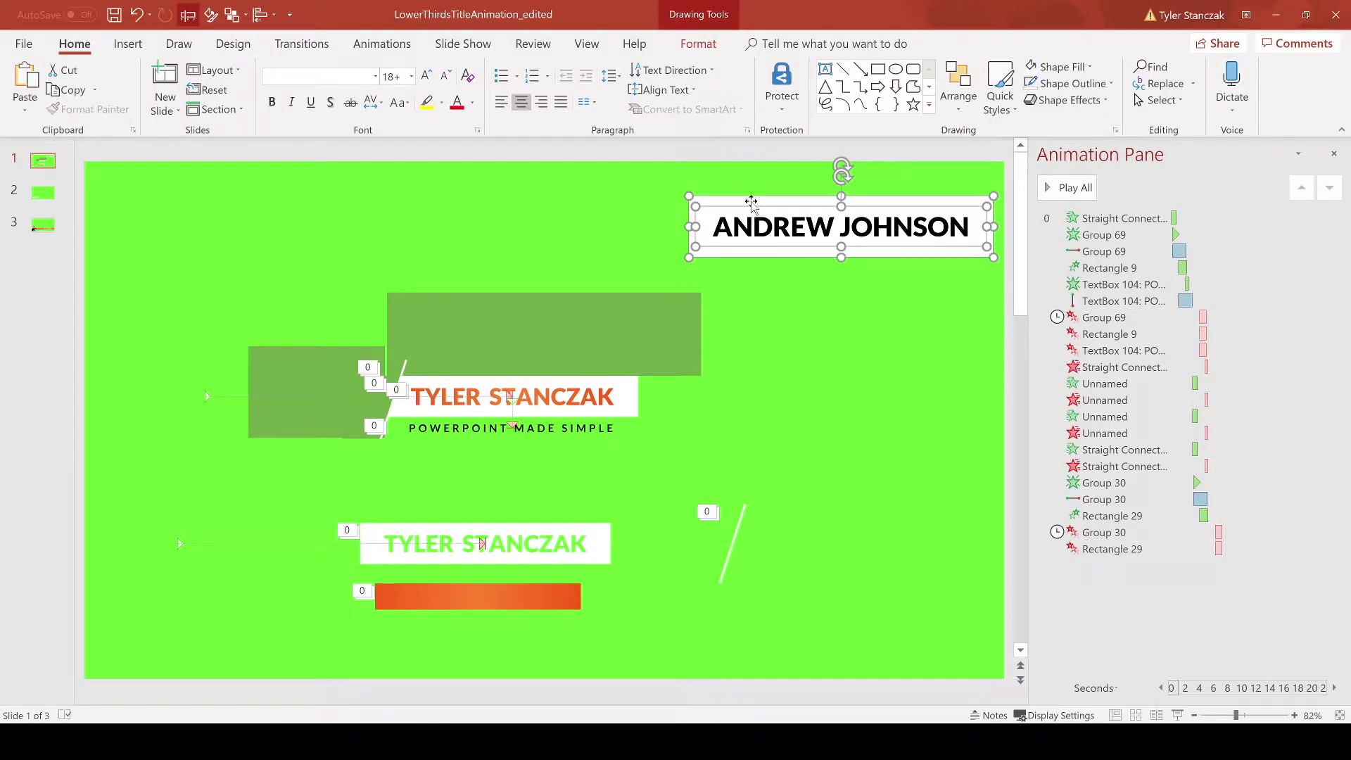
{"action": "left_click", "coordinate": [697, 45]}
{"action": "left_click", "coordinate": [190, 100]}
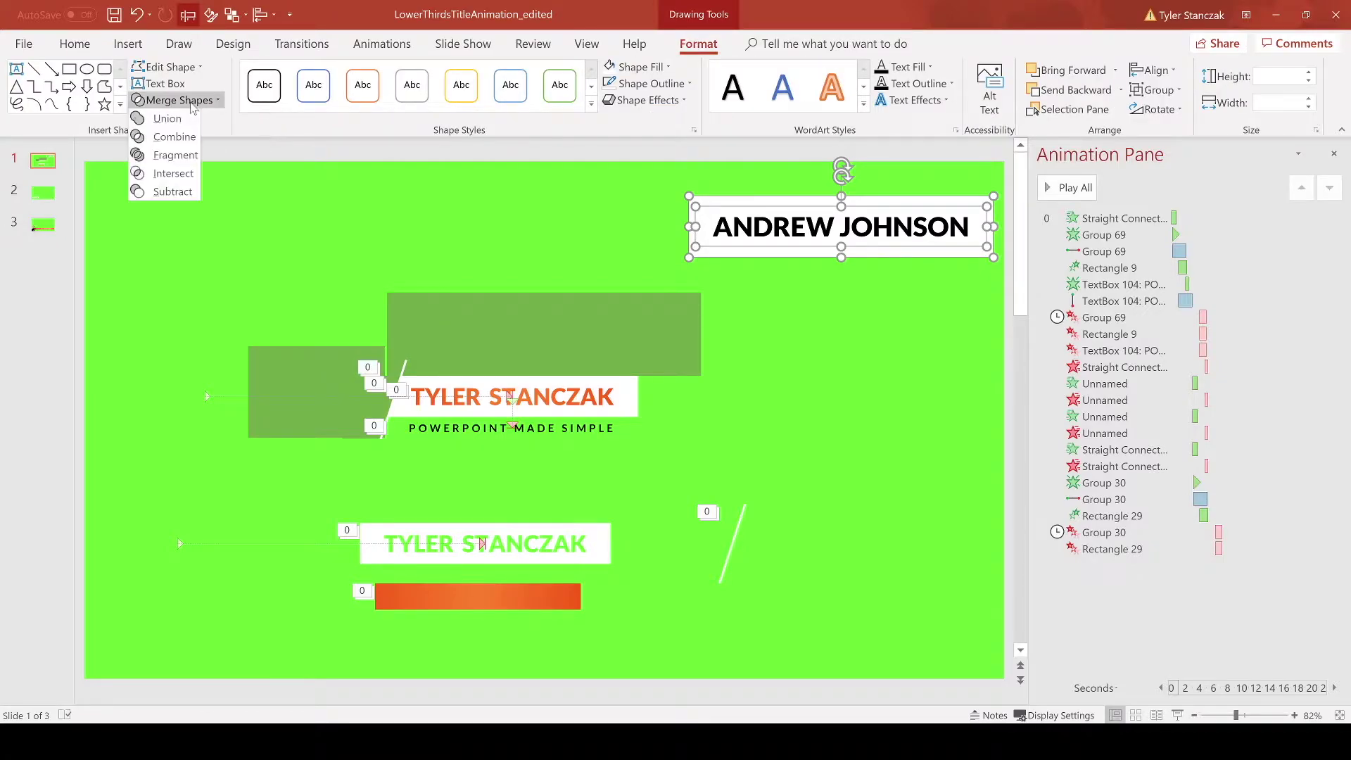
{"action": "left_click", "coordinate": [163, 154]}
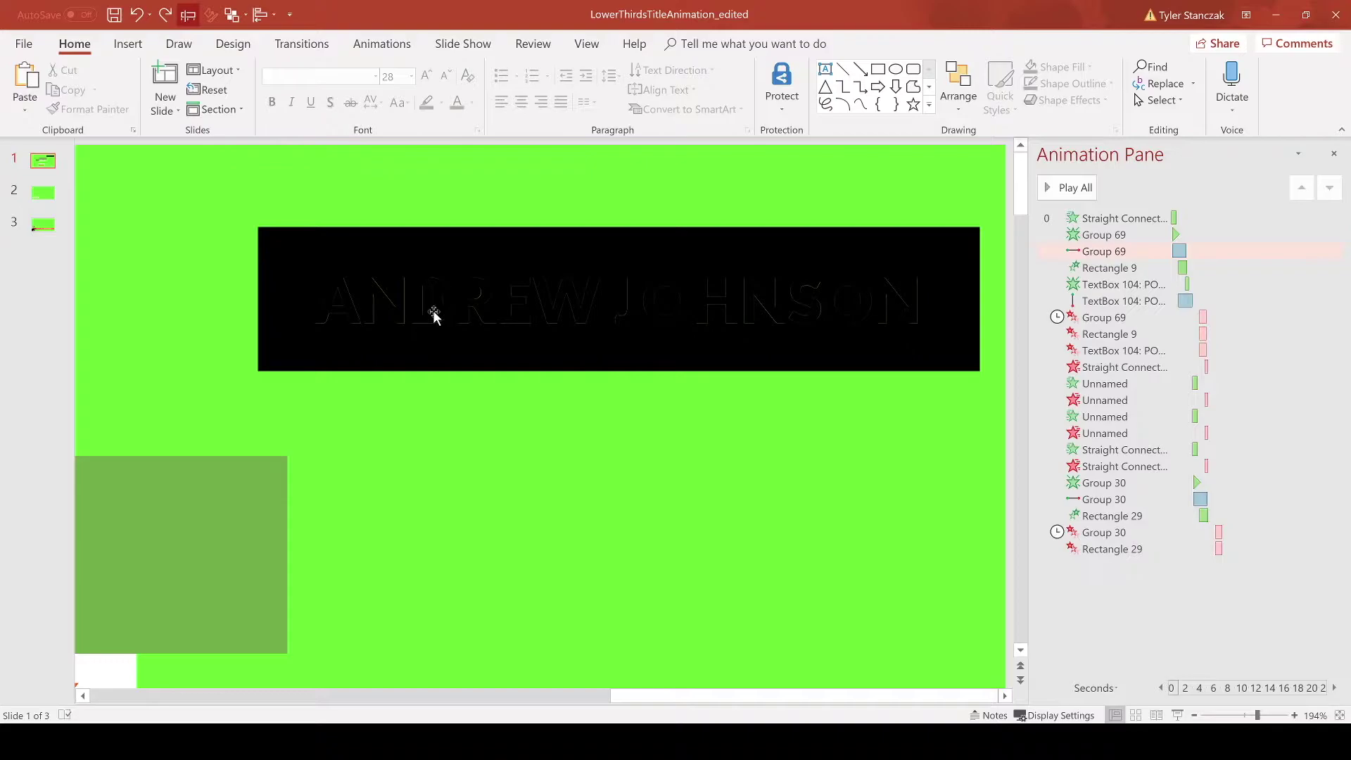
{"action": "left_click_drag", "start_coordinate": [237, 266], "coordinate": [996, 356]}
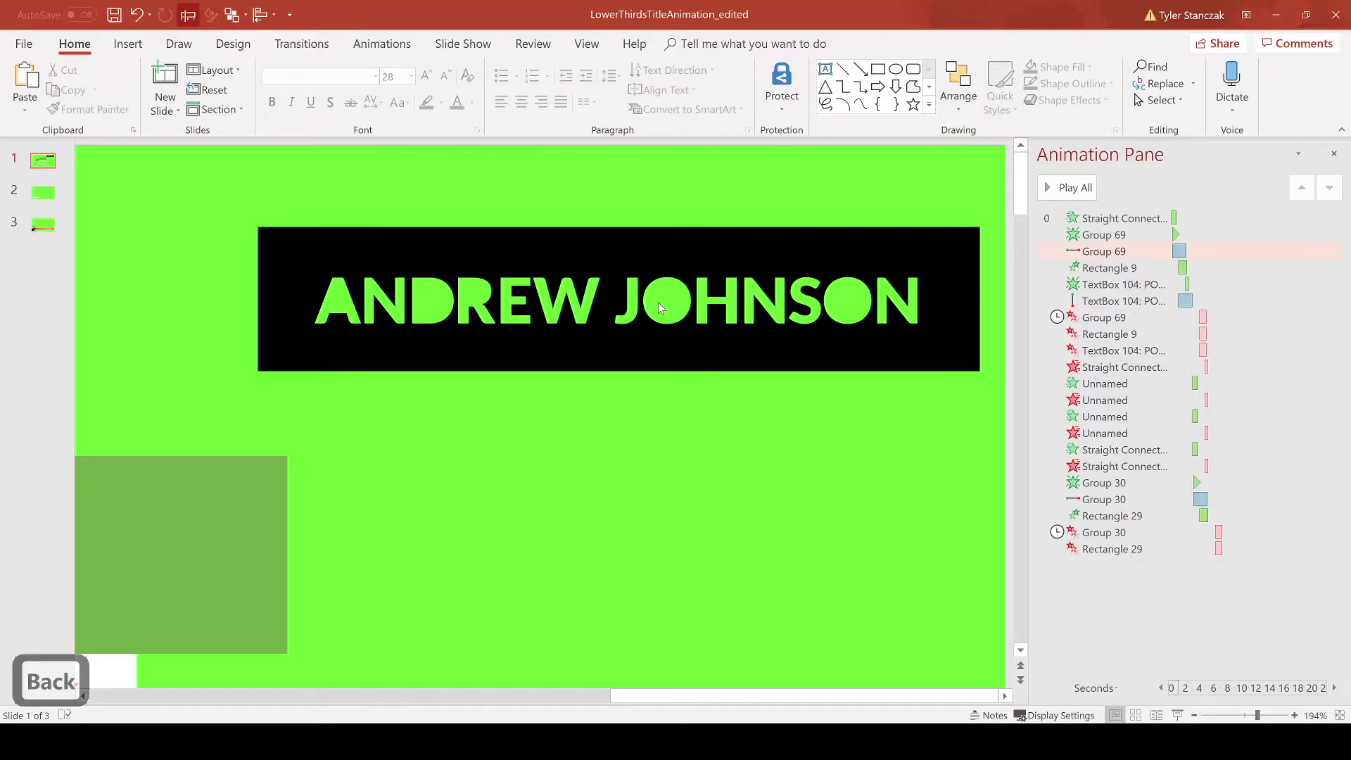
{"action": "key", "text": "ctrl+z"}
{"action": "key", "text": "ctrl+z"}
{"action": "key", "text": "ctrl+z"}
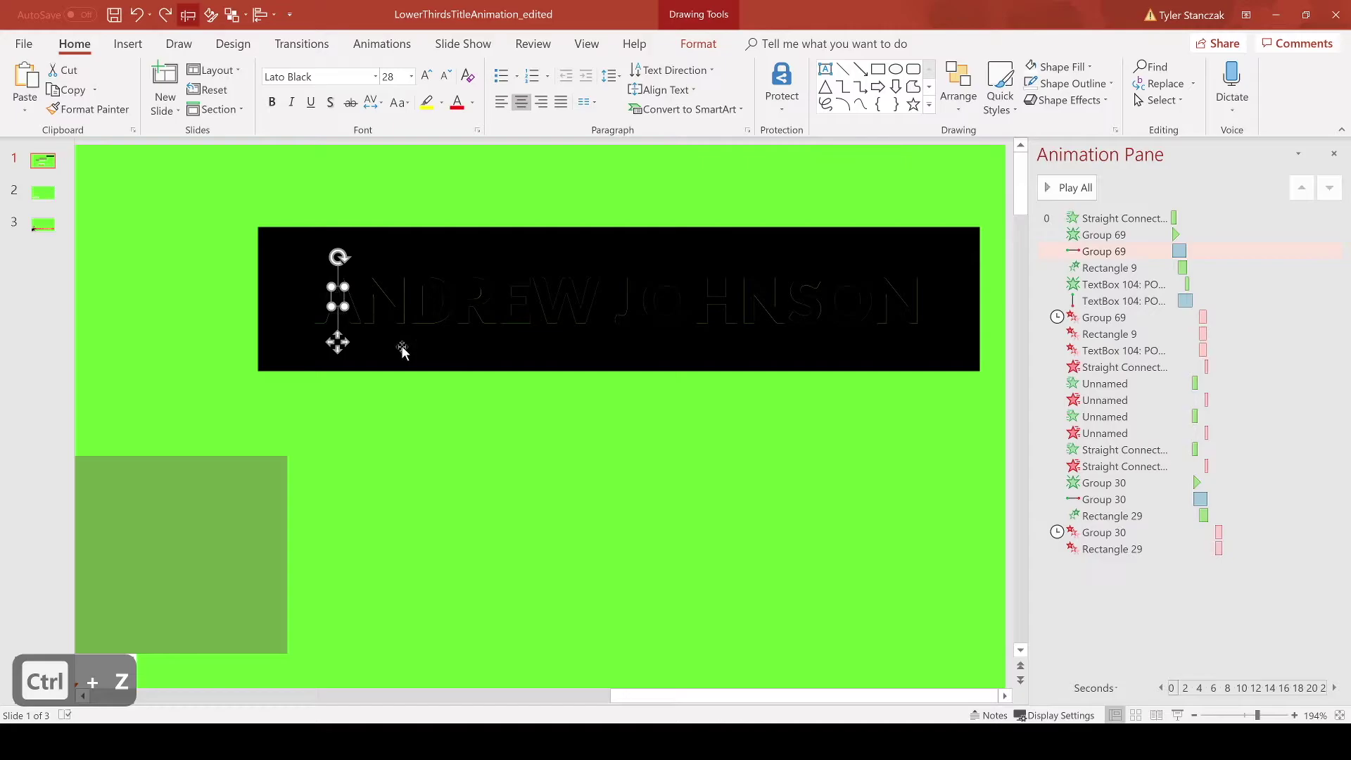
Step: Pull the knockout title bar away from the leftover text and group it with its letters
{"action": "left_click", "coordinate": [433, 306], "text": "shift"}
{"action": "scroll", "coordinate": [708, 392], "scroll_direction": "up", "scroll_amount": 5}
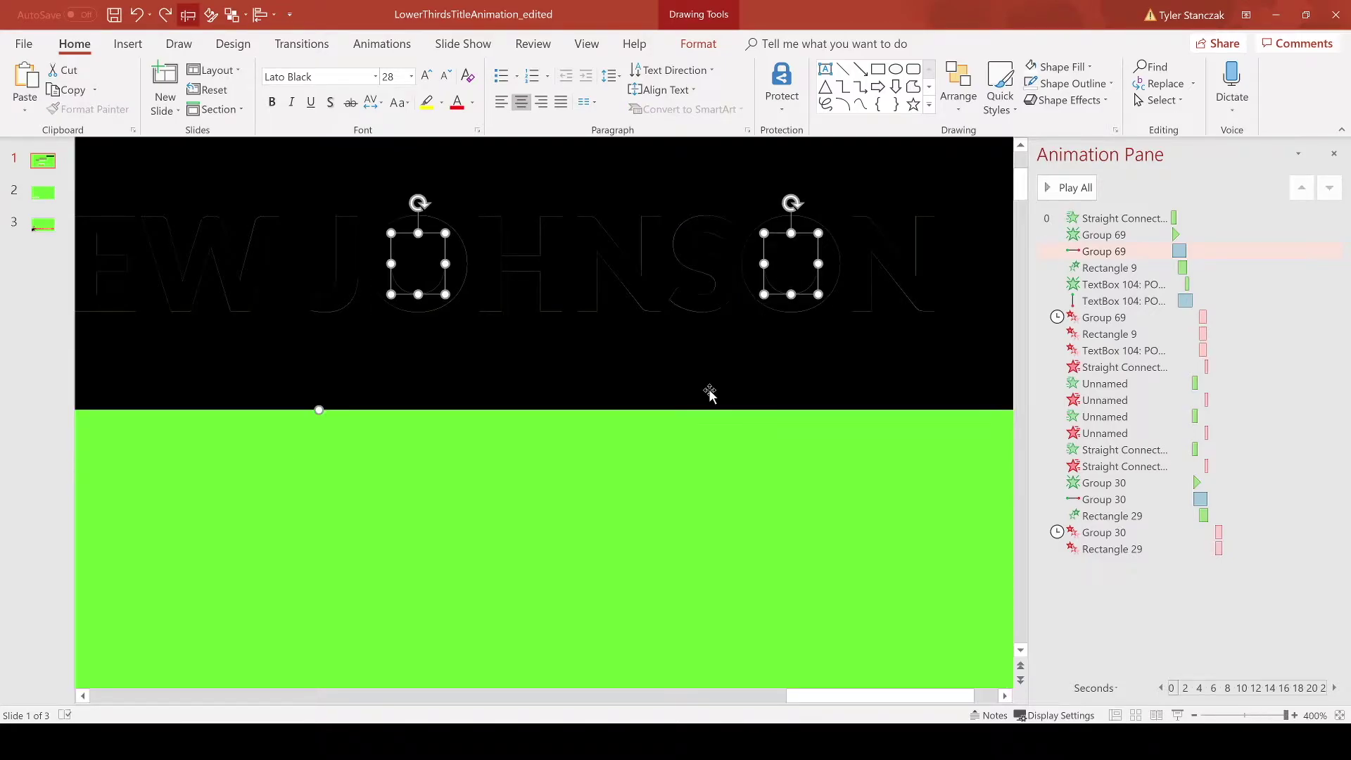
{"action": "scroll", "coordinate": [578, 495], "scroll_direction": "down", "scroll_amount": 5, "text": "ctrl"}
{"action": "left_click_drag", "start_coordinate": [623, 314], "coordinate": [653, 497]}
{"action": "key", "text": "ctrl+g"}
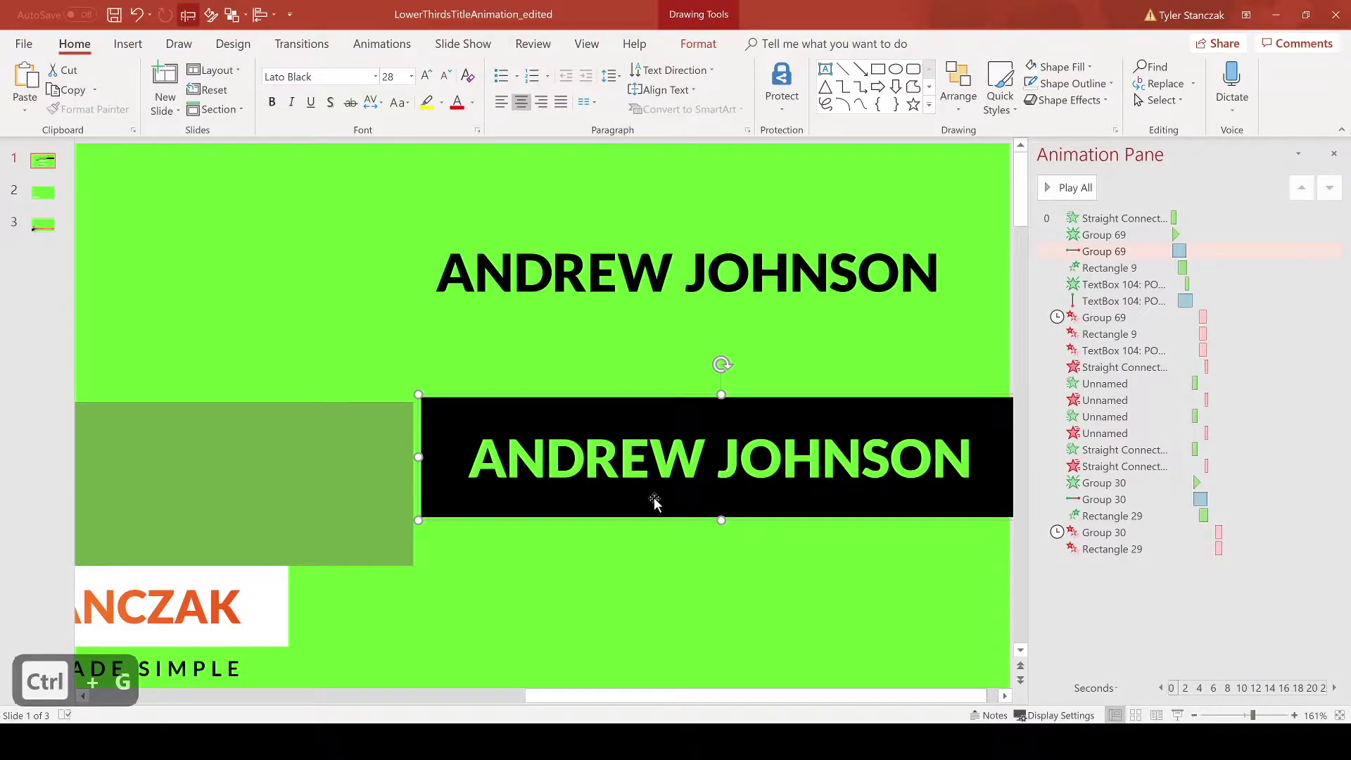
Step: Delete the leftover black name text and move the title box near the slide top
{"action": "left_click", "coordinate": [957, 350]}
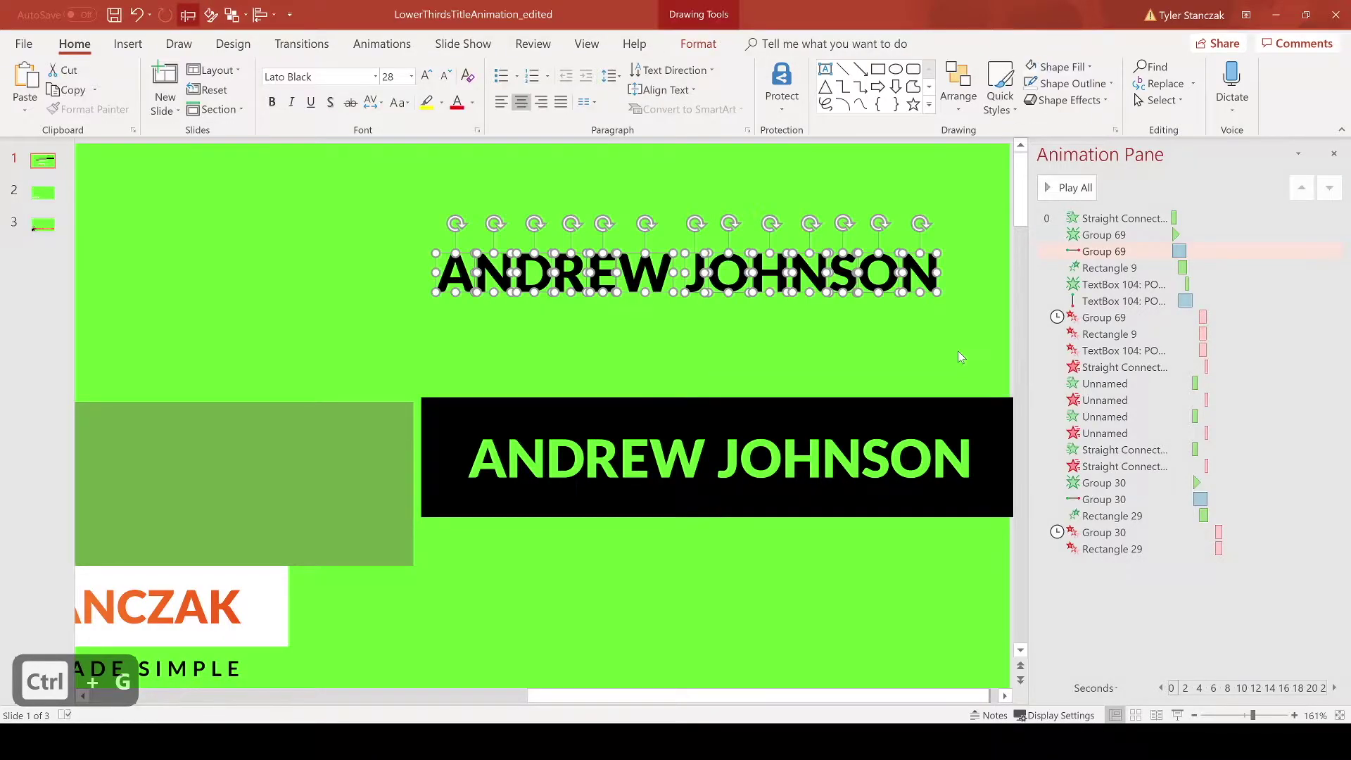
{"action": "key", "text": "BackSpace"}
{"action": "scroll", "coordinate": [786, 340], "scroll_direction": "down", "scroll_amount": 5}
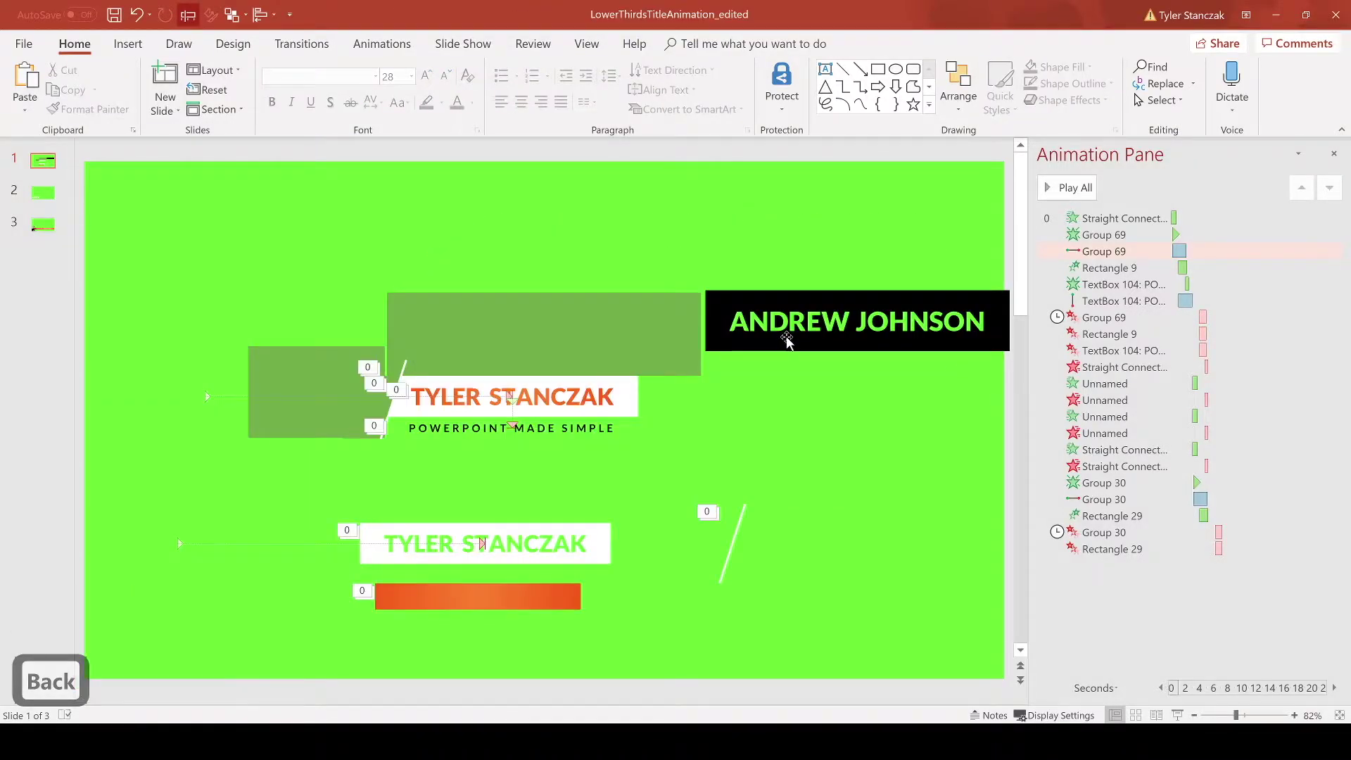
{"action": "left_click_drag", "start_coordinate": [786, 341], "coordinate": [687, 212]}
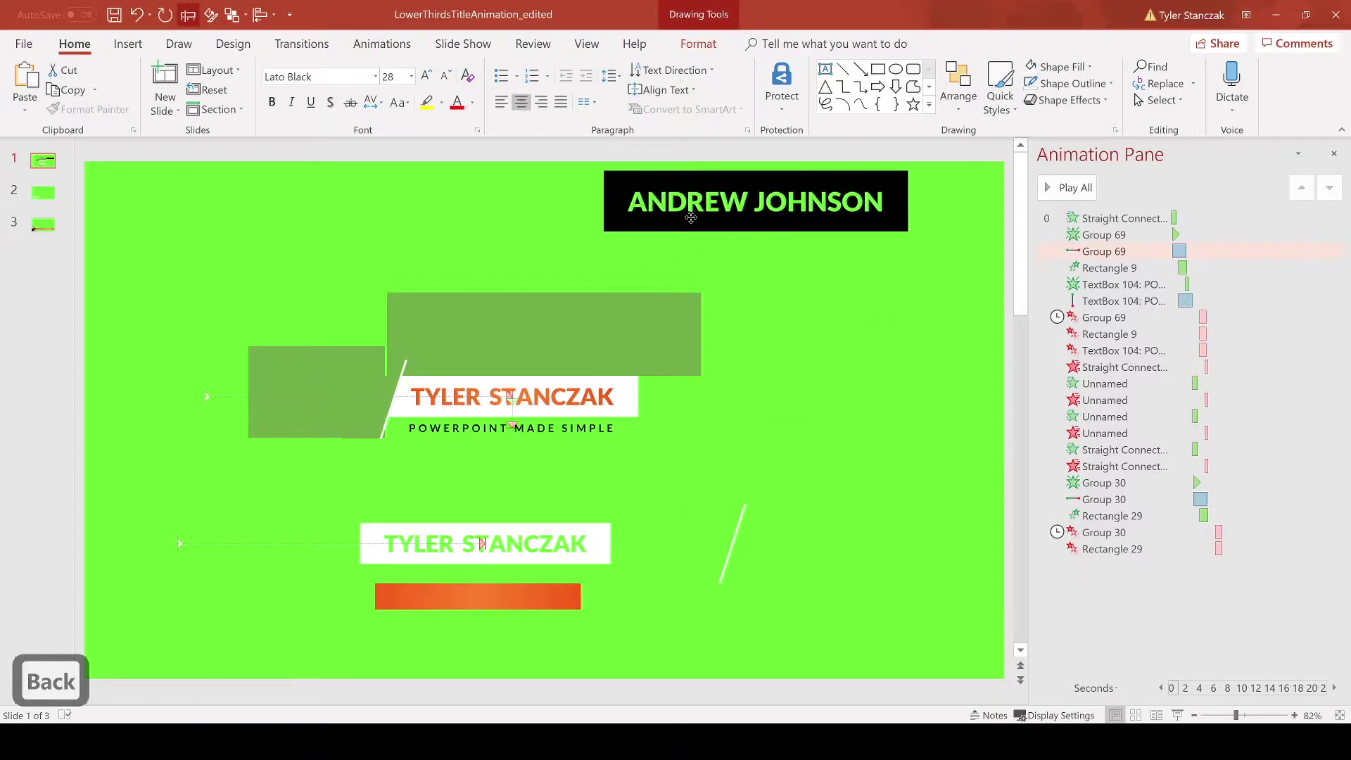
{"action": "left_click", "coordinate": [709, 46]}
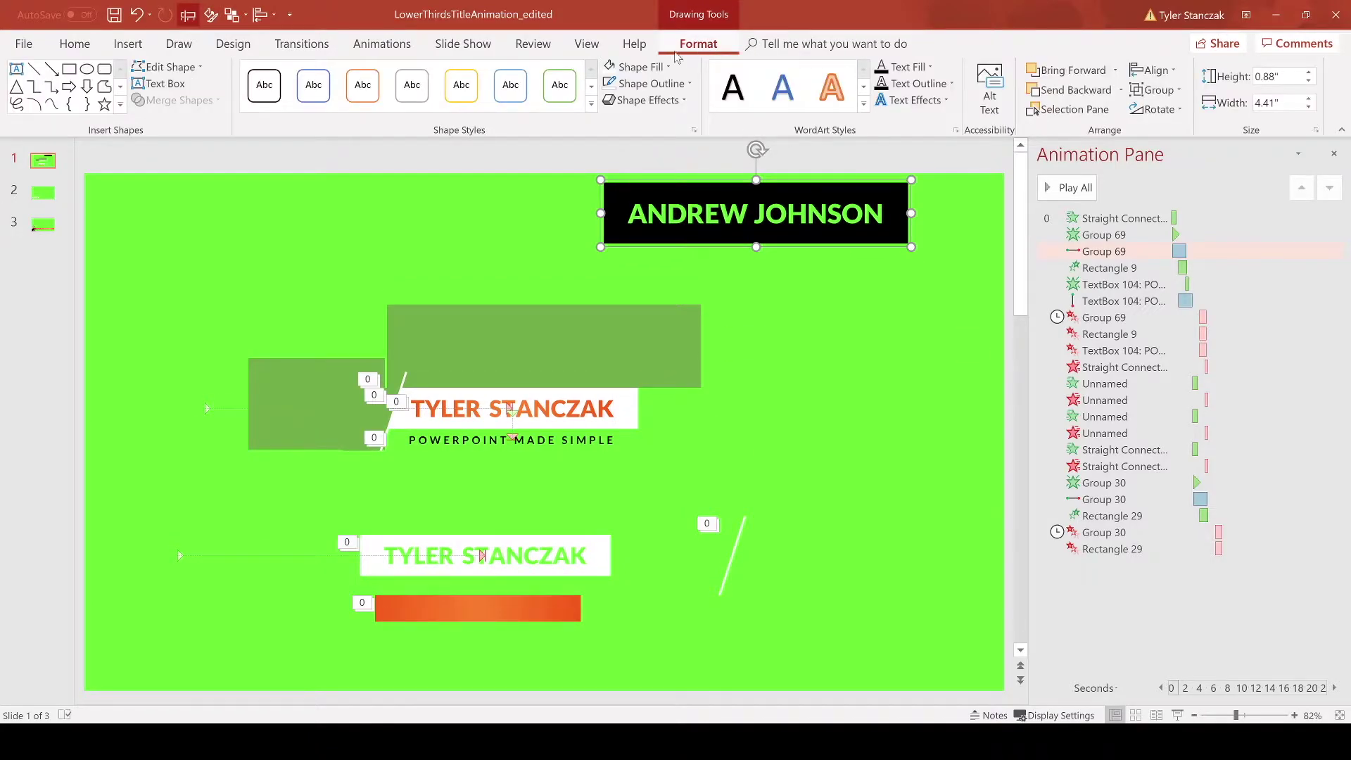
Step: Fill the title box white, move it lower right, trim it to 0.84" tall, then delete it
{"action": "left_click", "coordinate": [611, 67]}
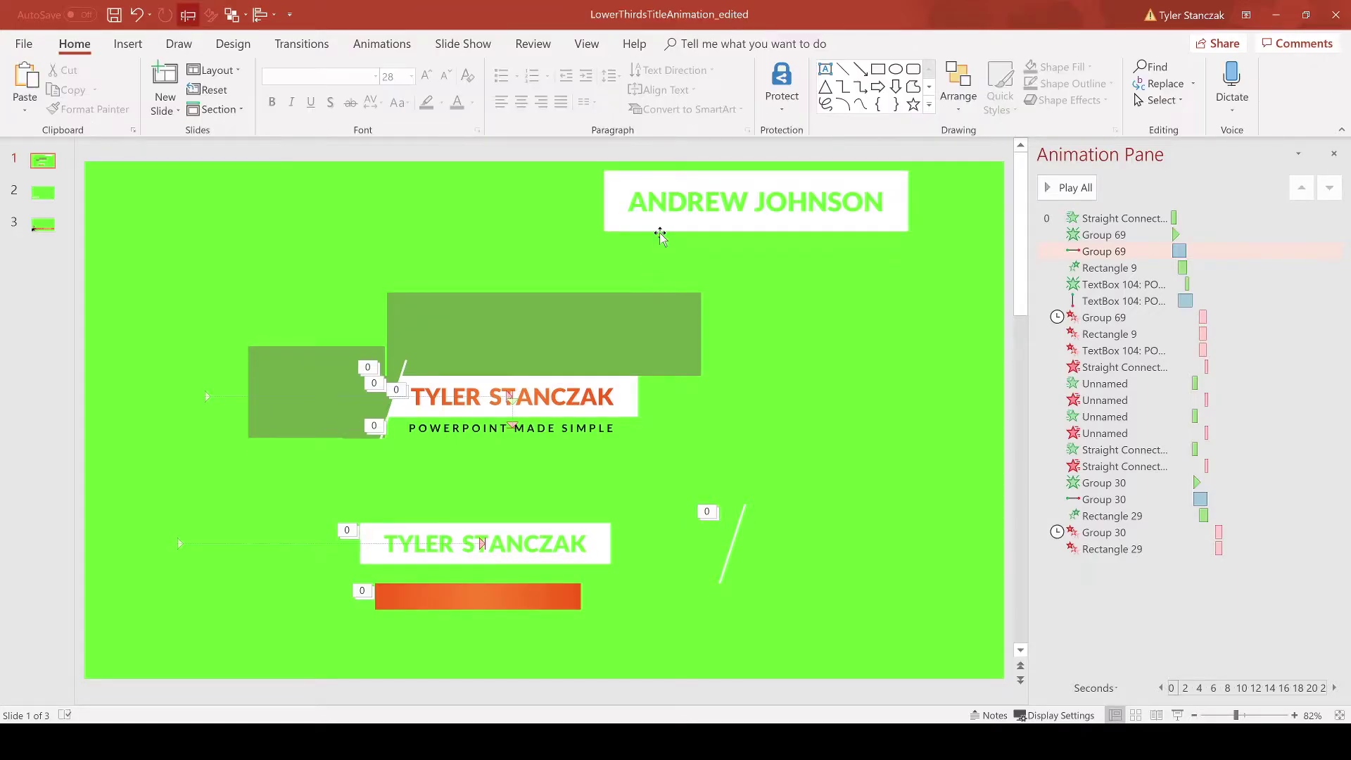
{"action": "left_click_drag", "start_coordinate": [658, 232], "coordinate": [751, 456]}
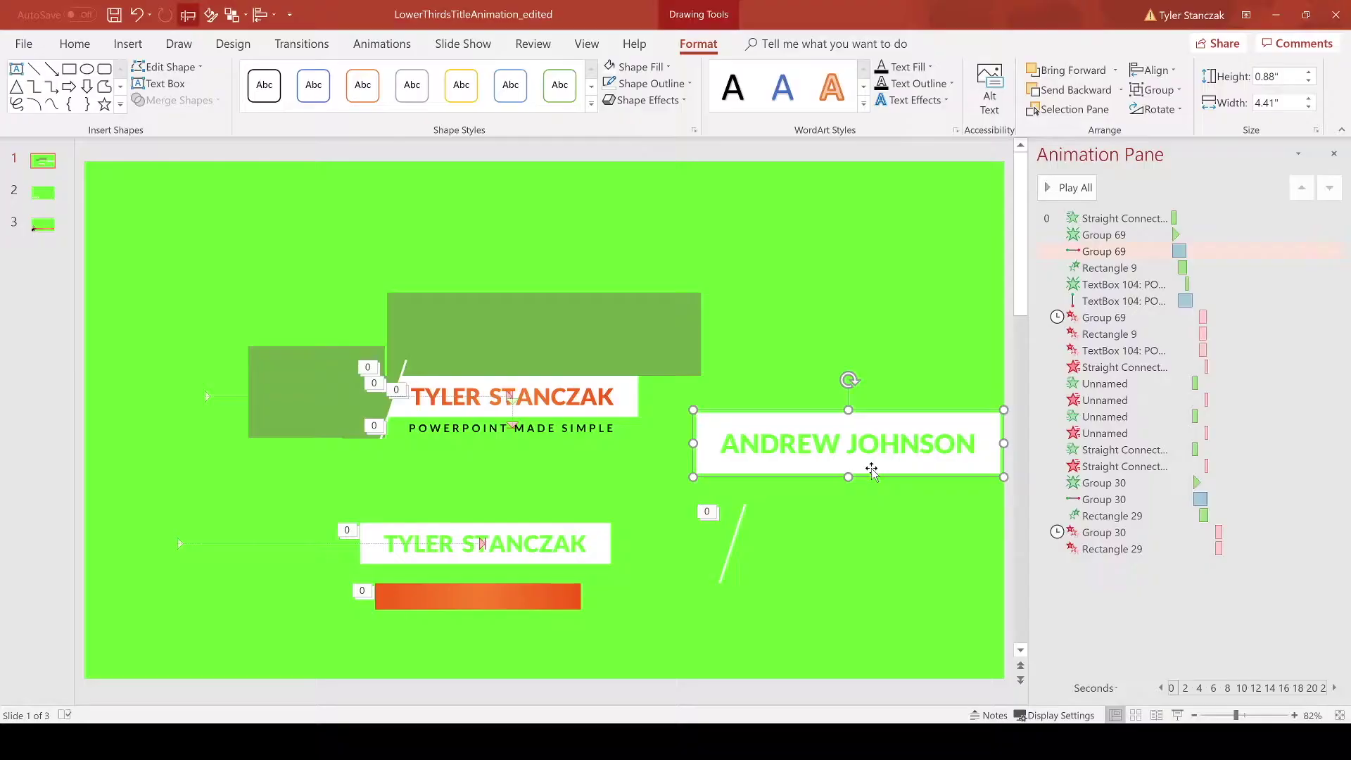
{"action": "mouse_move", "coordinate": [848, 478]}
{"action": "left_mouse_down"}
{"action": "mouse_move", "coordinate": [847, 443]}
{"action": "mouse_move", "coordinate": [851, 471]}
{"action": "left_mouse_up"}
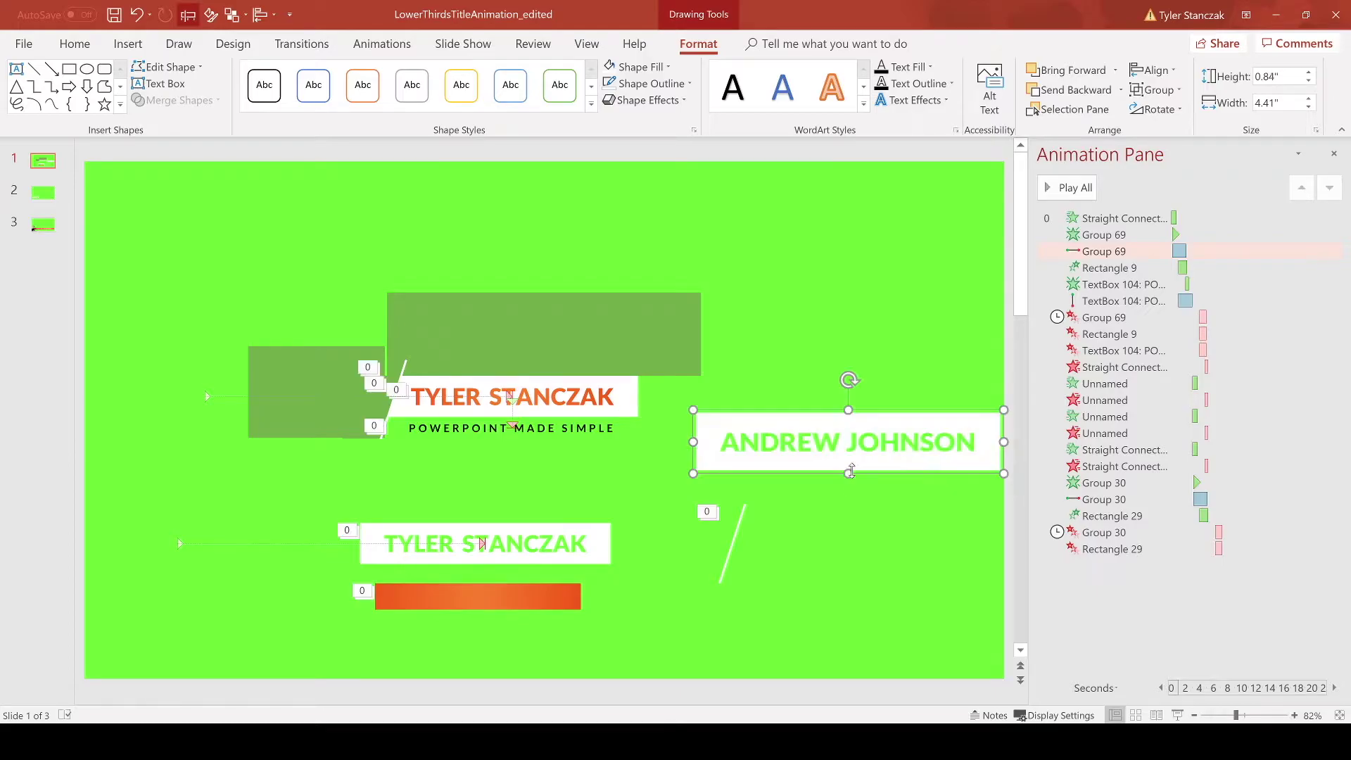
{"action": "key", "text": "Delete"}
{"action": "left_click", "coordinate": [510, 595]}
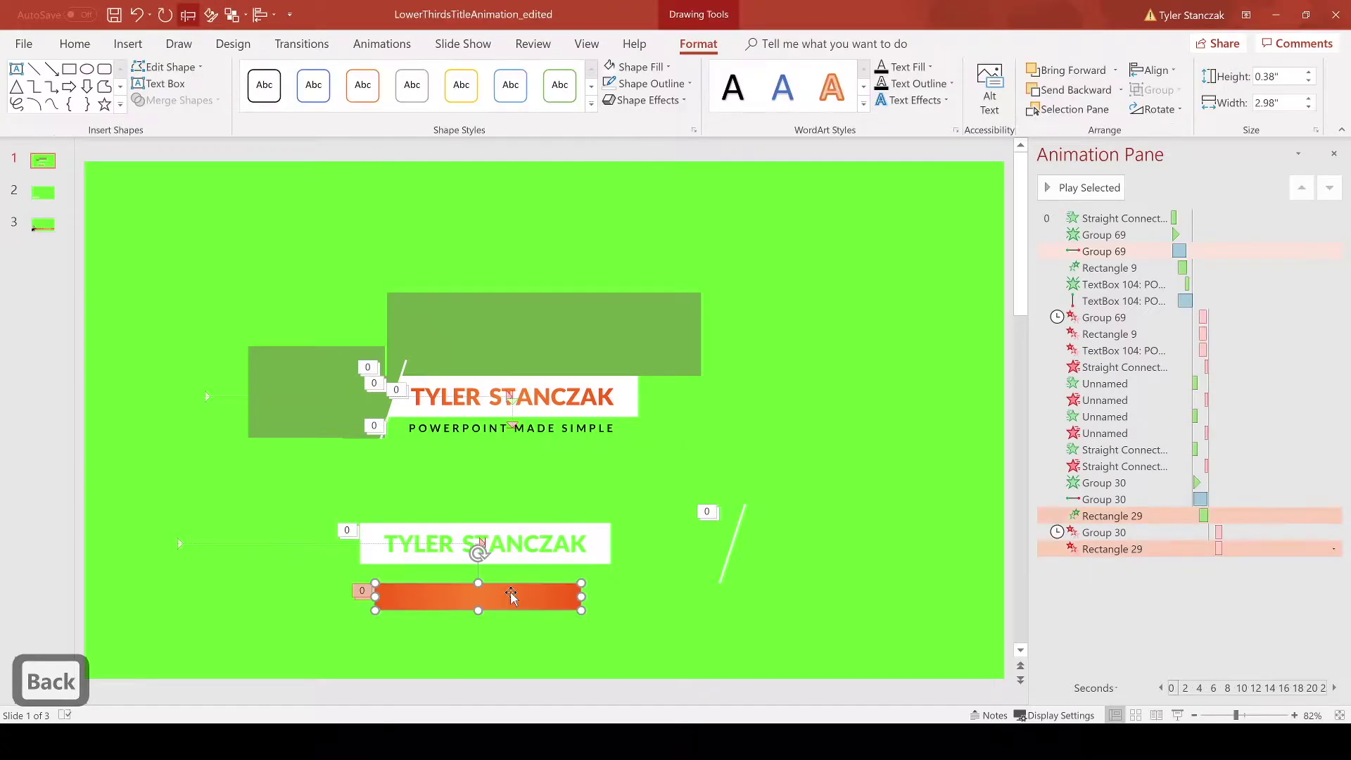
Step: Draw a new rectangle across the slide top and give it a red gradient fill
{"action": "left_click", "coordinate": [126, 43]}
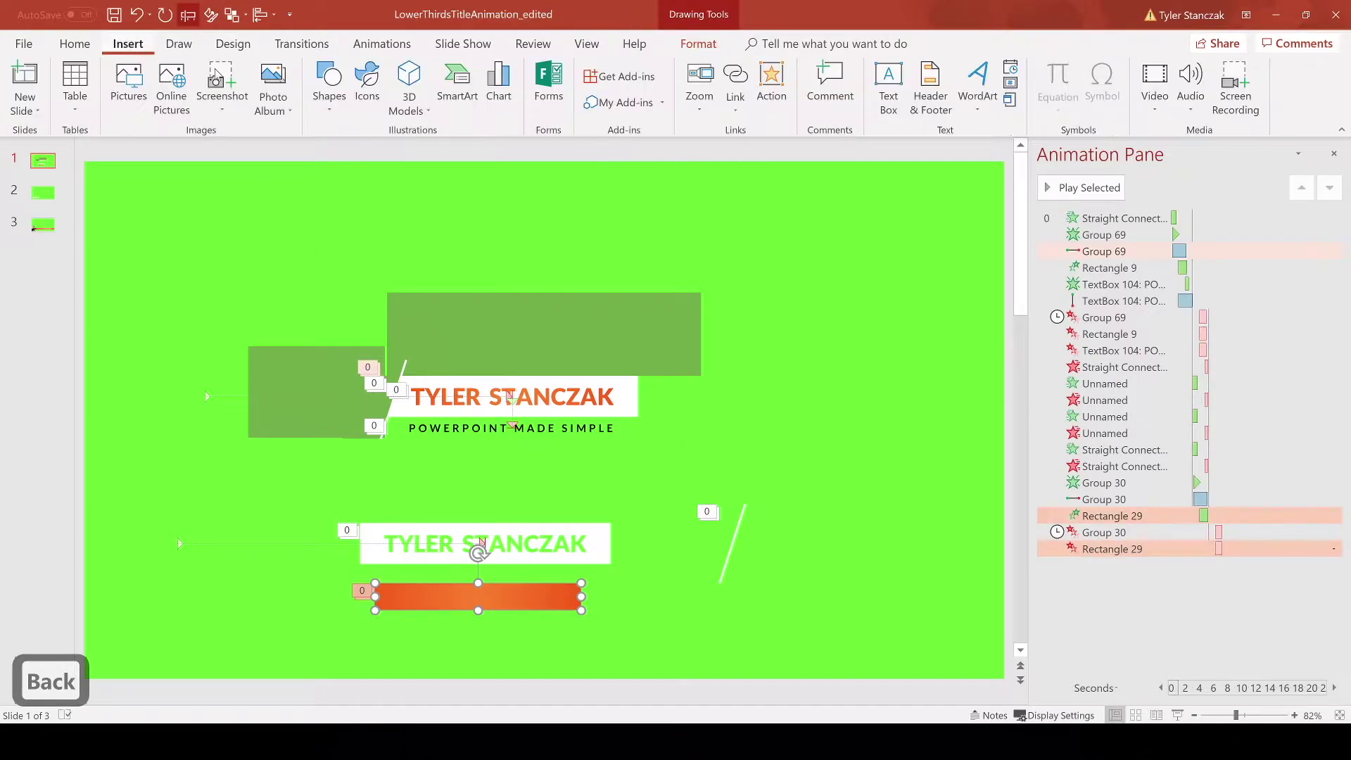
{"action": "left_click", "coordinate": [329, 77]}
{"action": "left_click_drag", "start_coordinate": [465, 192], "coordinate": [688, 222]}
{"action": "right_click", "coordinate": [653, 212]}
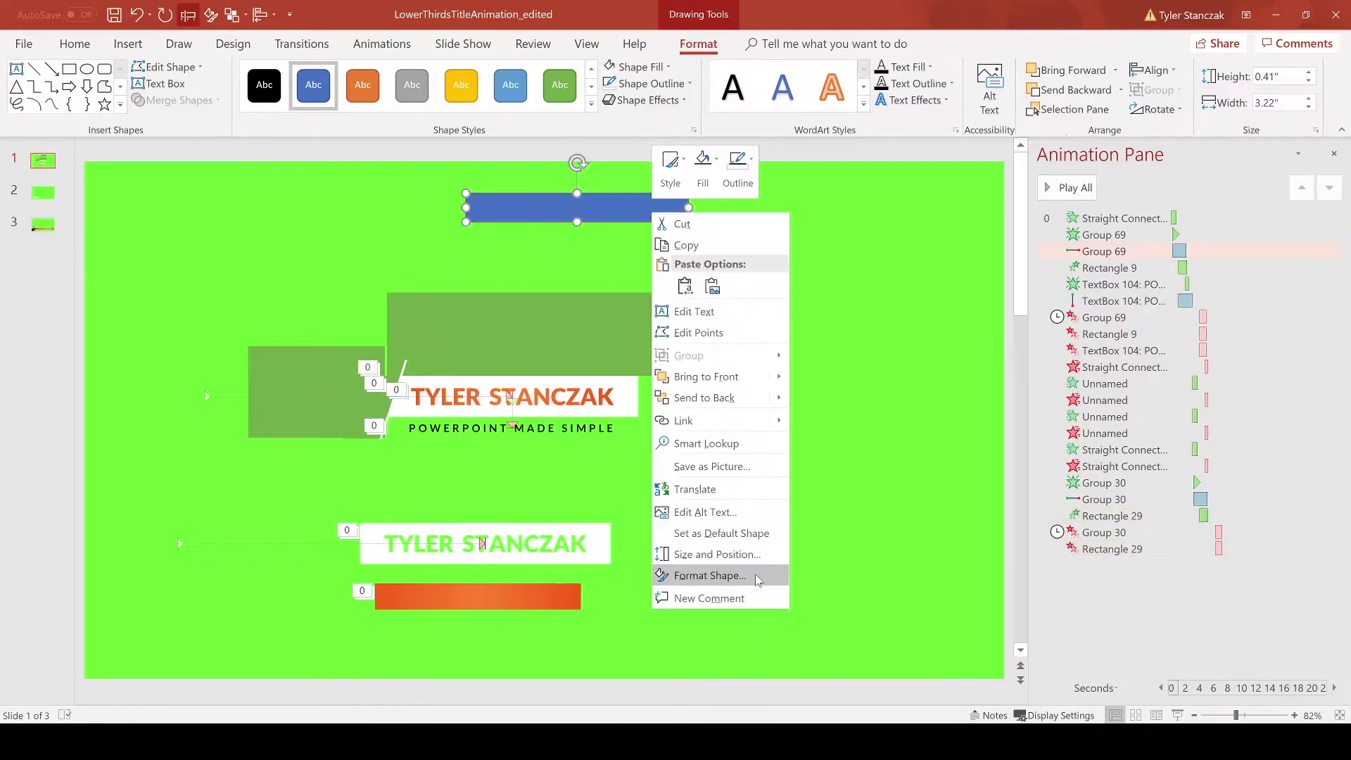
{"action": "left_click", "coordinate": [743, 580]}
{"action": "left_click", "coordinate": [1130, 299]}
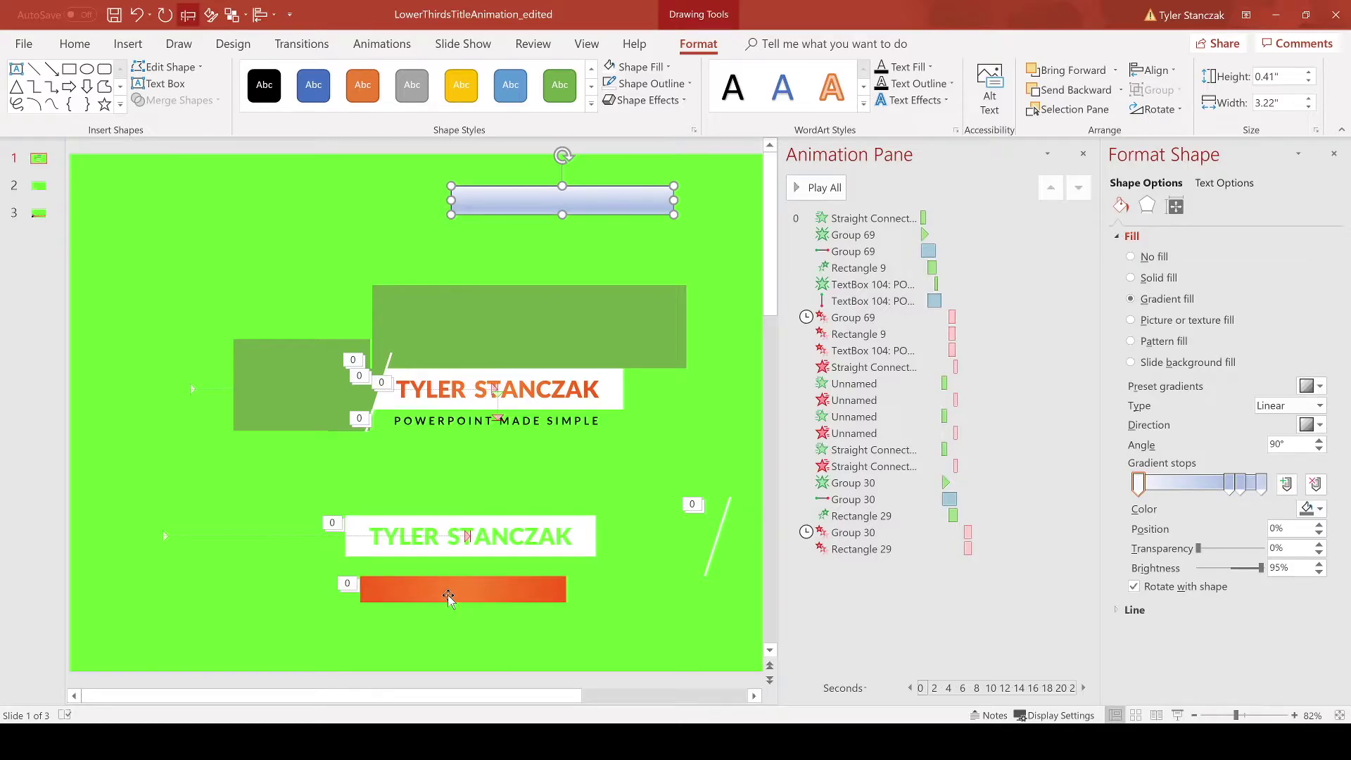
{"action": "left_click", "coordinate": [1310, 509]}
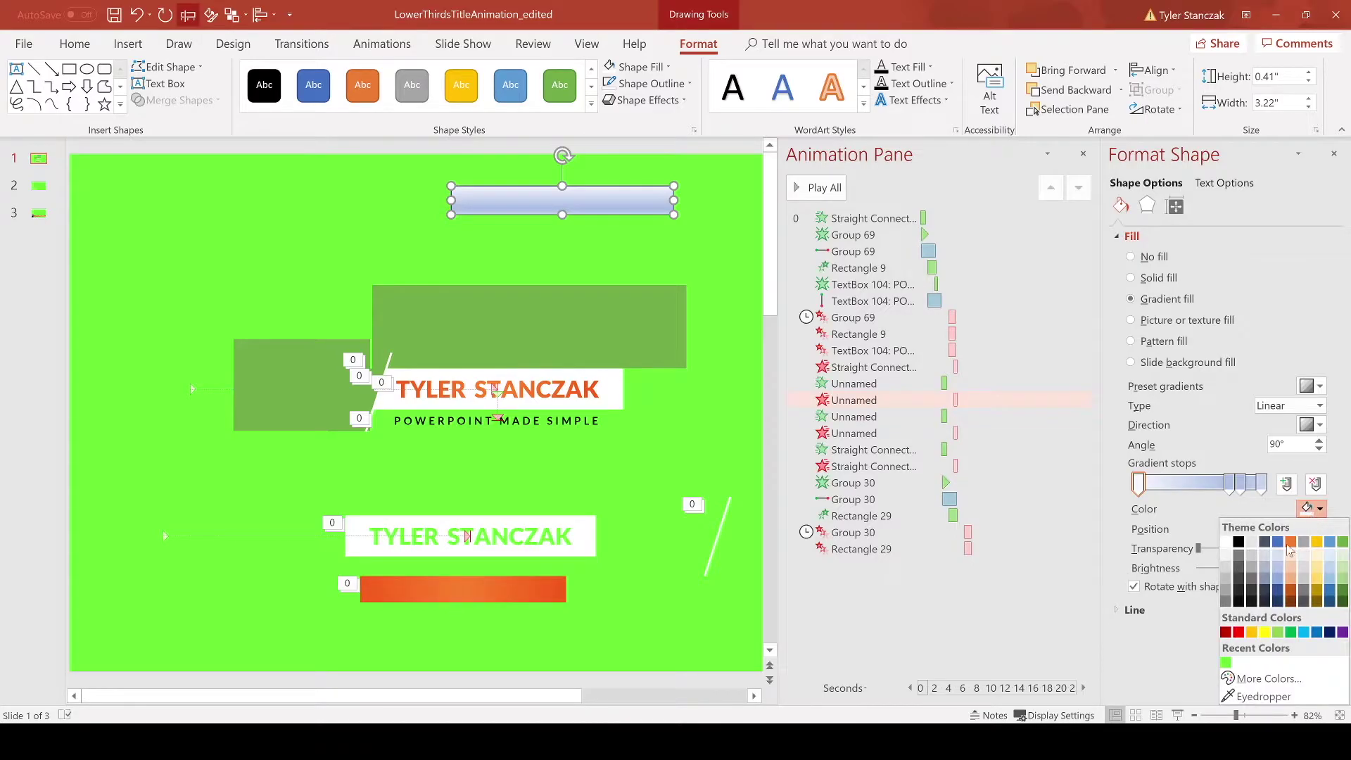
{"action": "left_click", "coordinate": [1252, 632]}
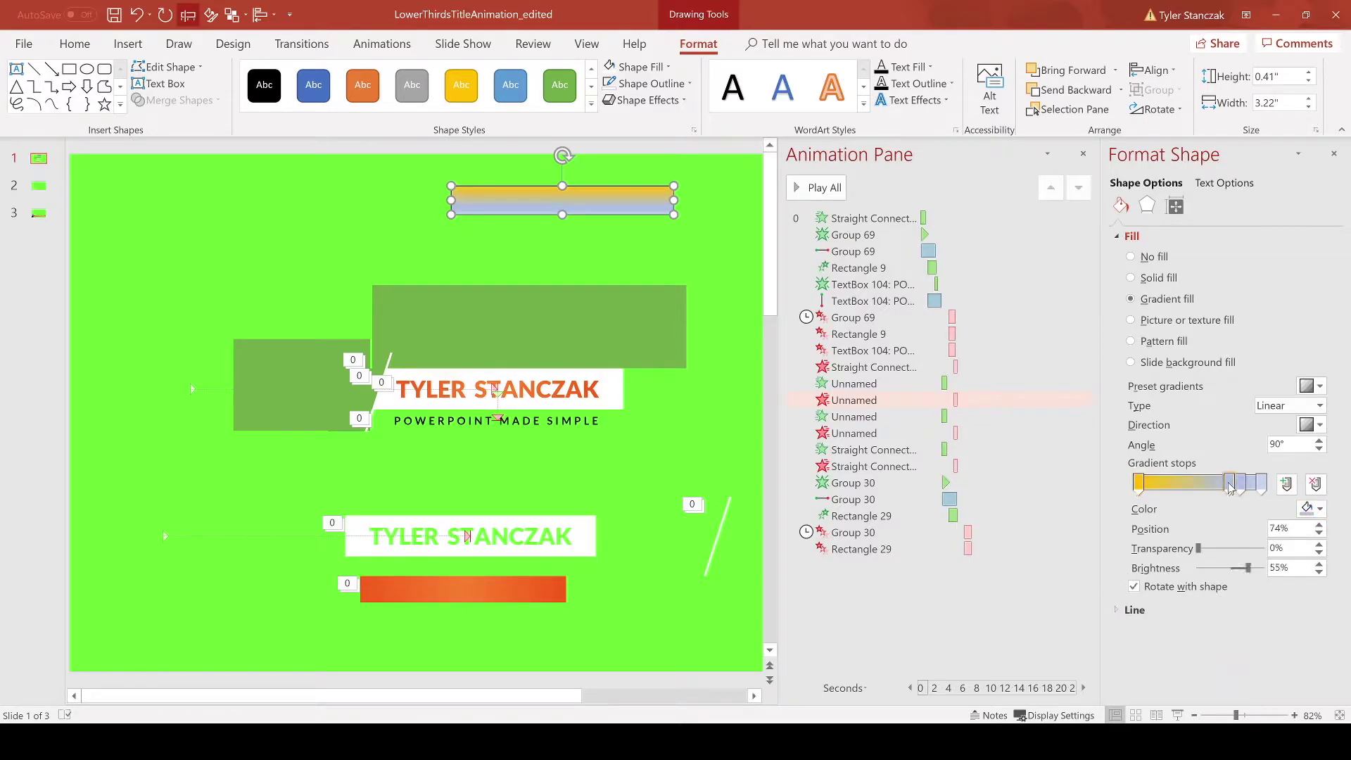
Step: Compare the red bar with the orange bar's gradient and review its outline settings
{"action": "left_click", "coordinate": [394, 589]}
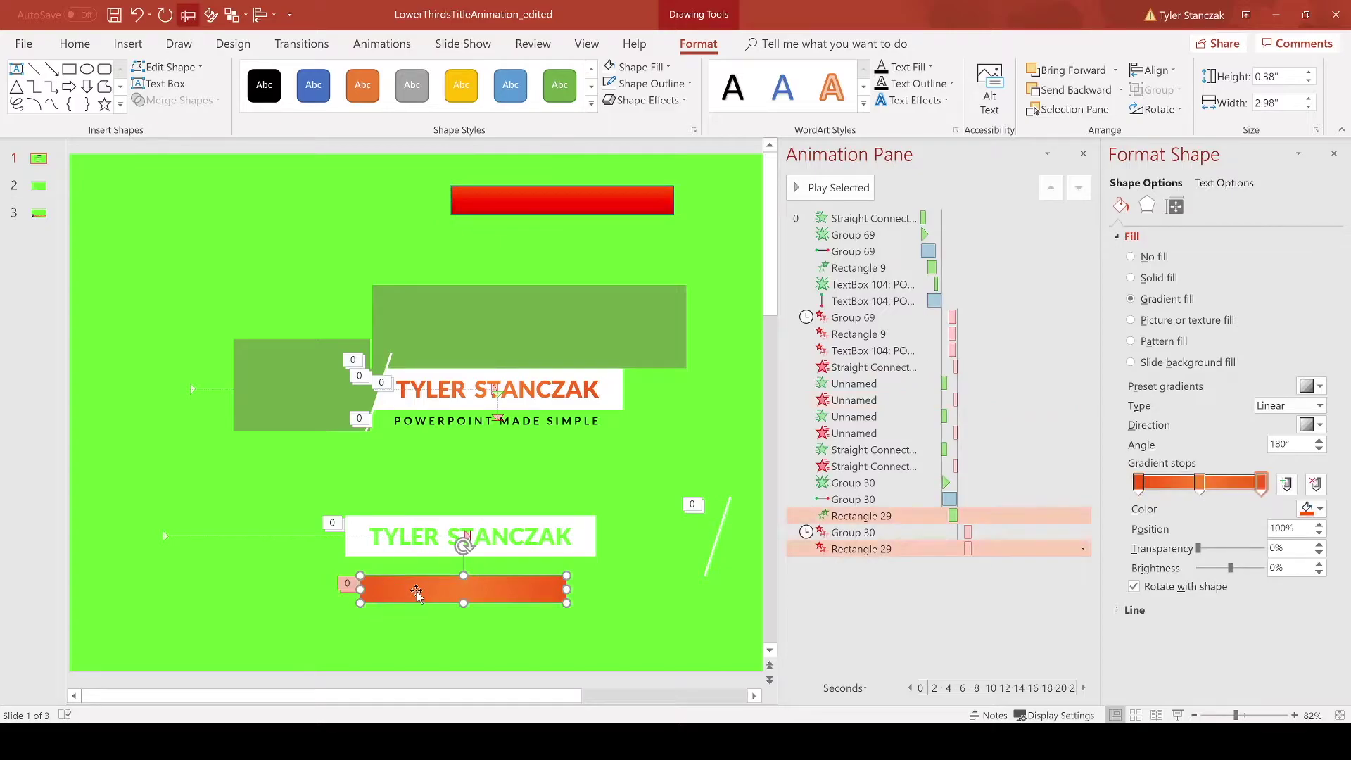
{"action": "left_click", "coordinate": [591, 199]}
{"action": "left_click", "coordinate": [1158, 611]}
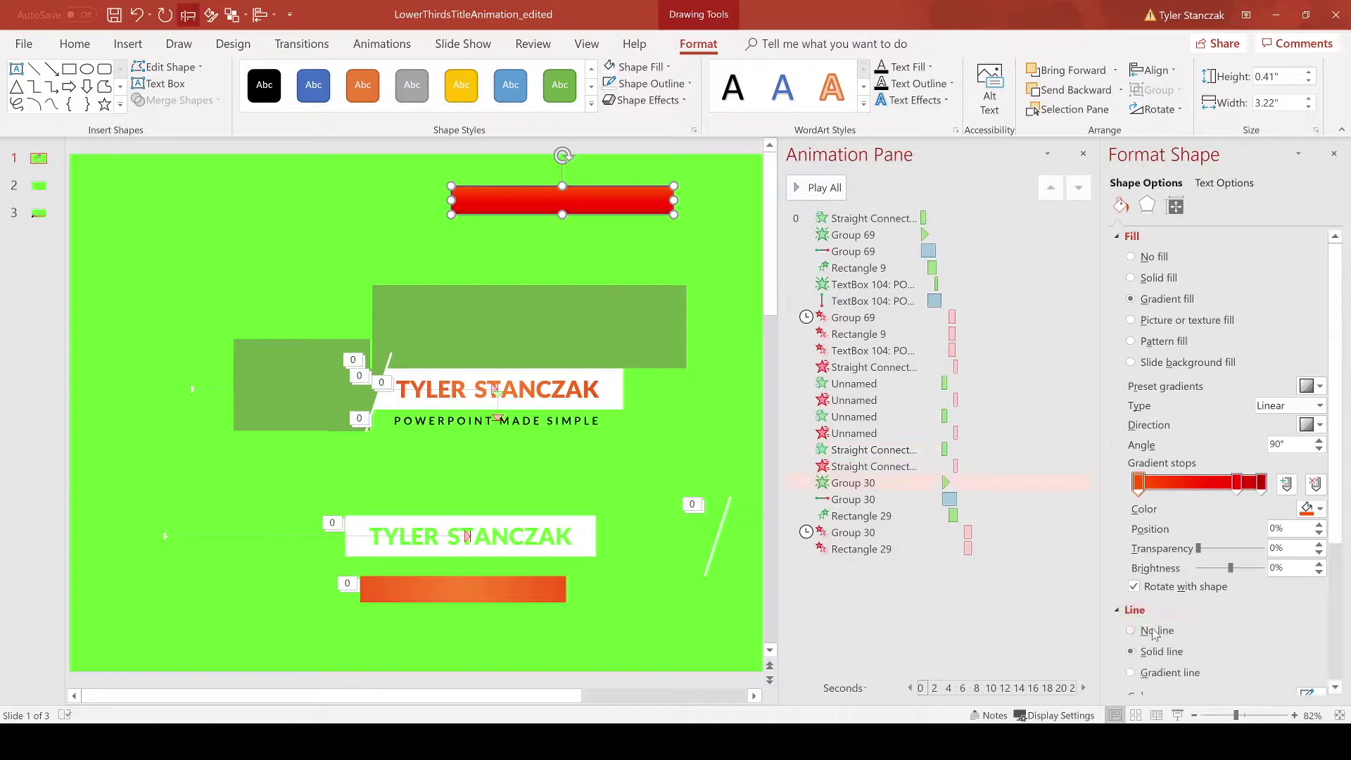
{"action": "left_click", "coordinate": [638, 253]}
{"action": "left_click", "coordinate": [593, 202]}
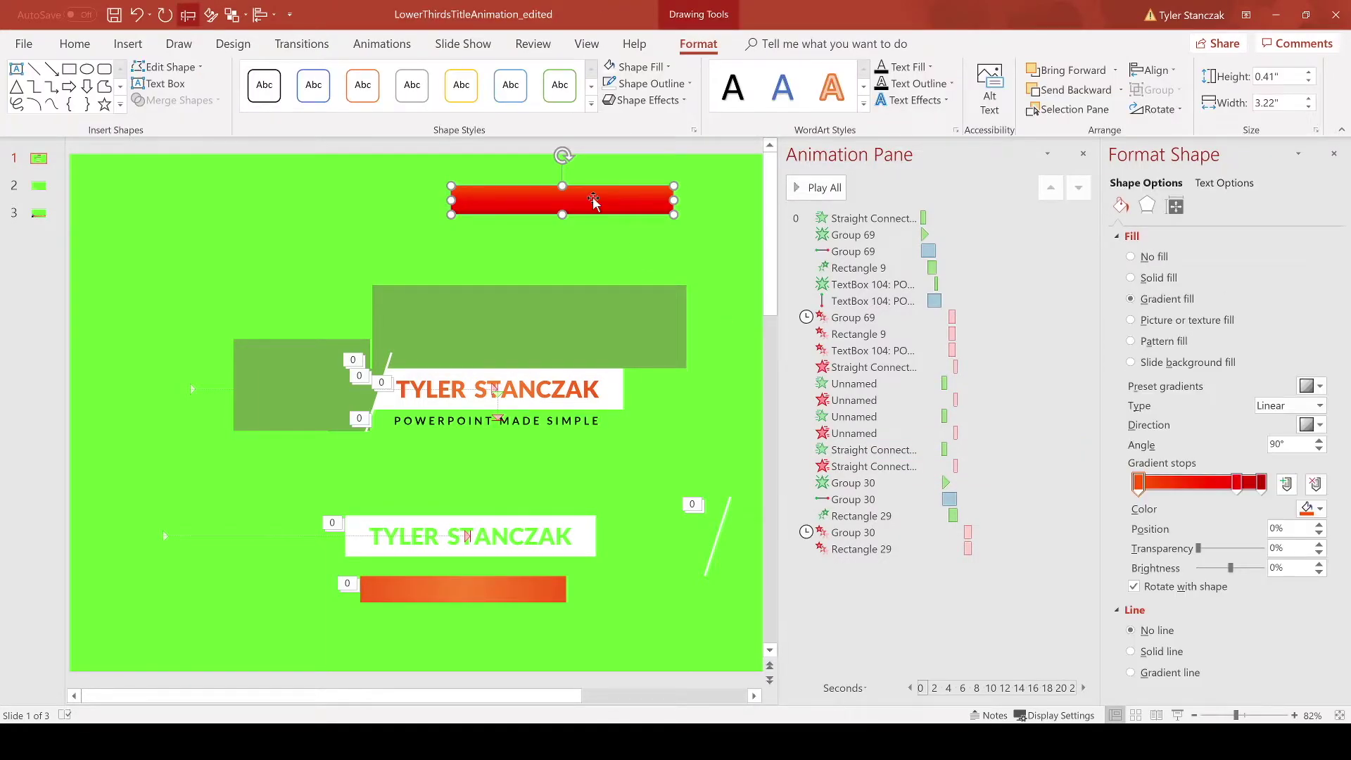
Step: Delete the red bar, tuck the orange bar behind the title, and shift the lower title left and down
{"action": "key", "text": "BackSpace"}
{"action": "left_click_drag", "start_coordinate": [437, 581], "coordinate": [435, 532]}
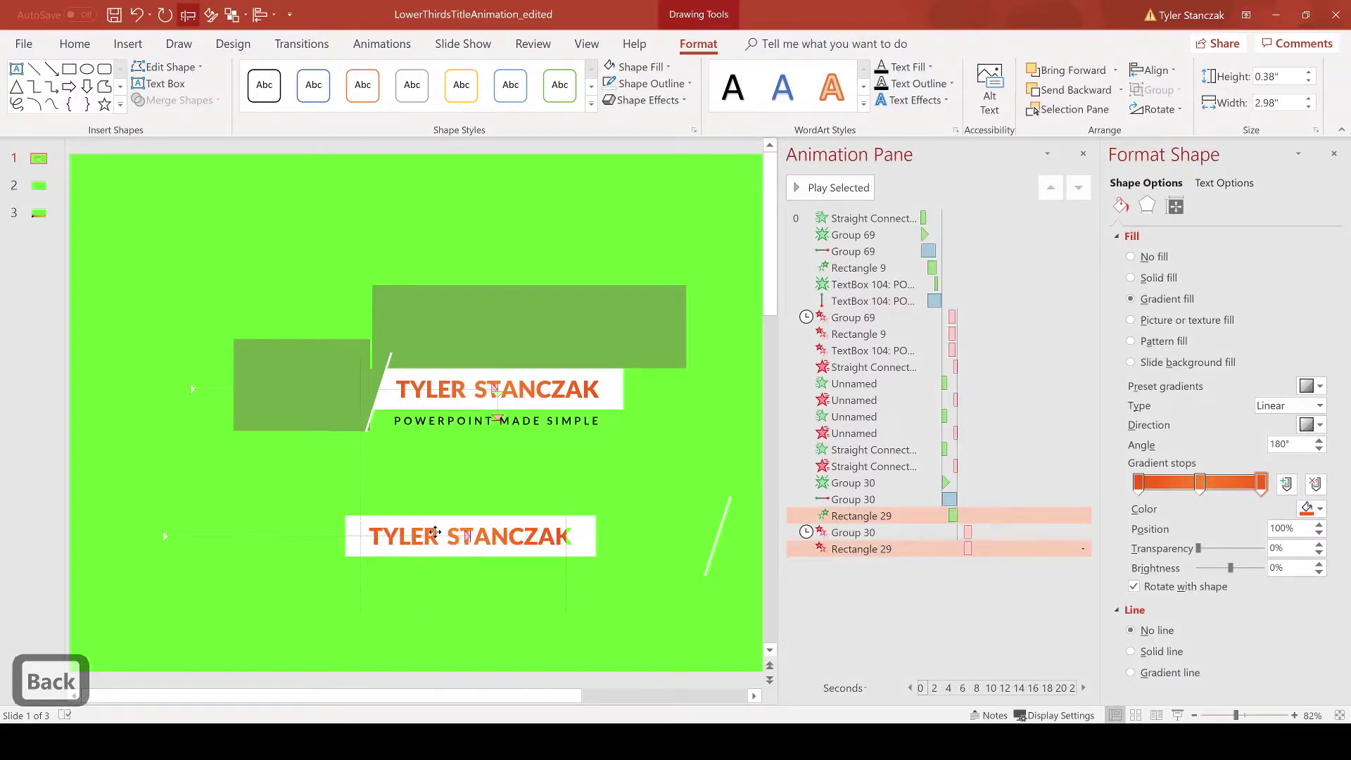
{"action": "left_click_drag", "start_coordinate": [355, 552], "coordinate": [337, 586]}
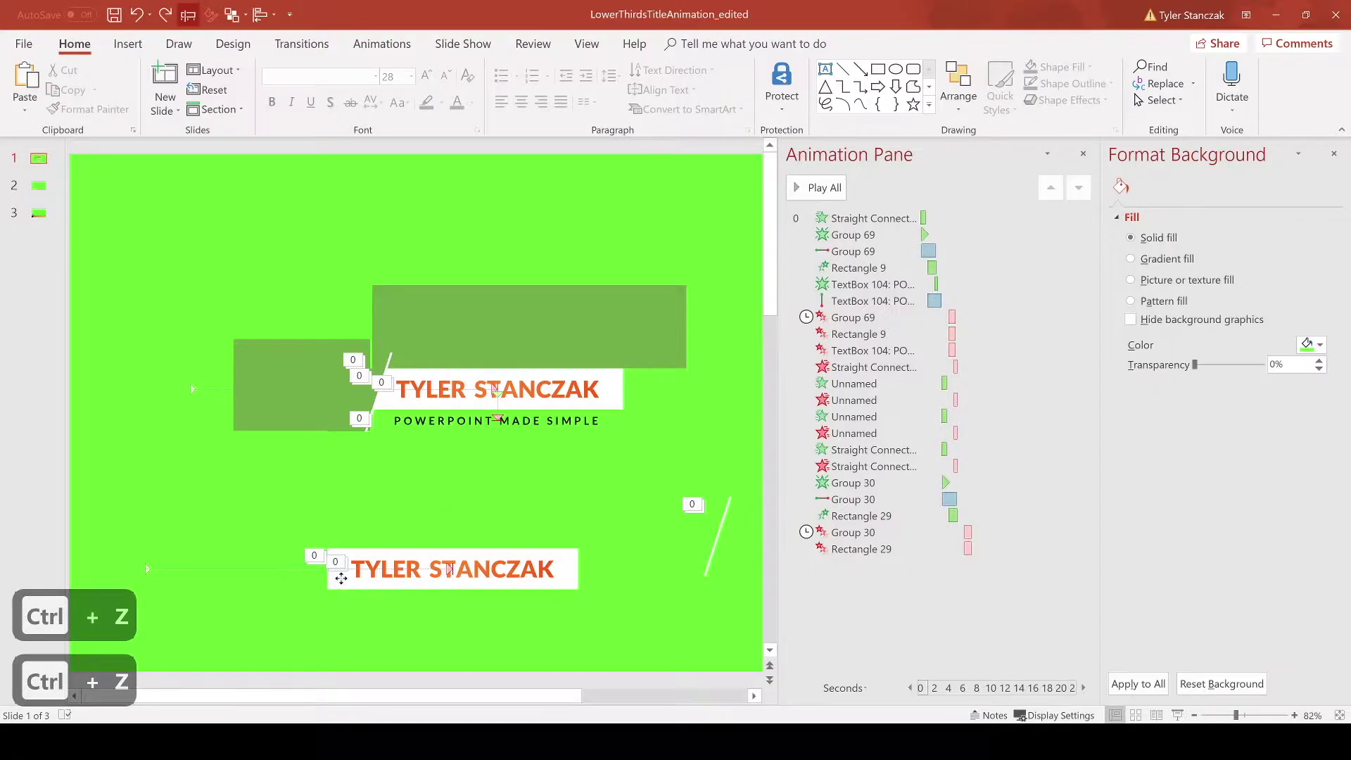
{"action": "key", "text": "ctrl+z"}
{"action": "key", "text": "ctrl+z"}
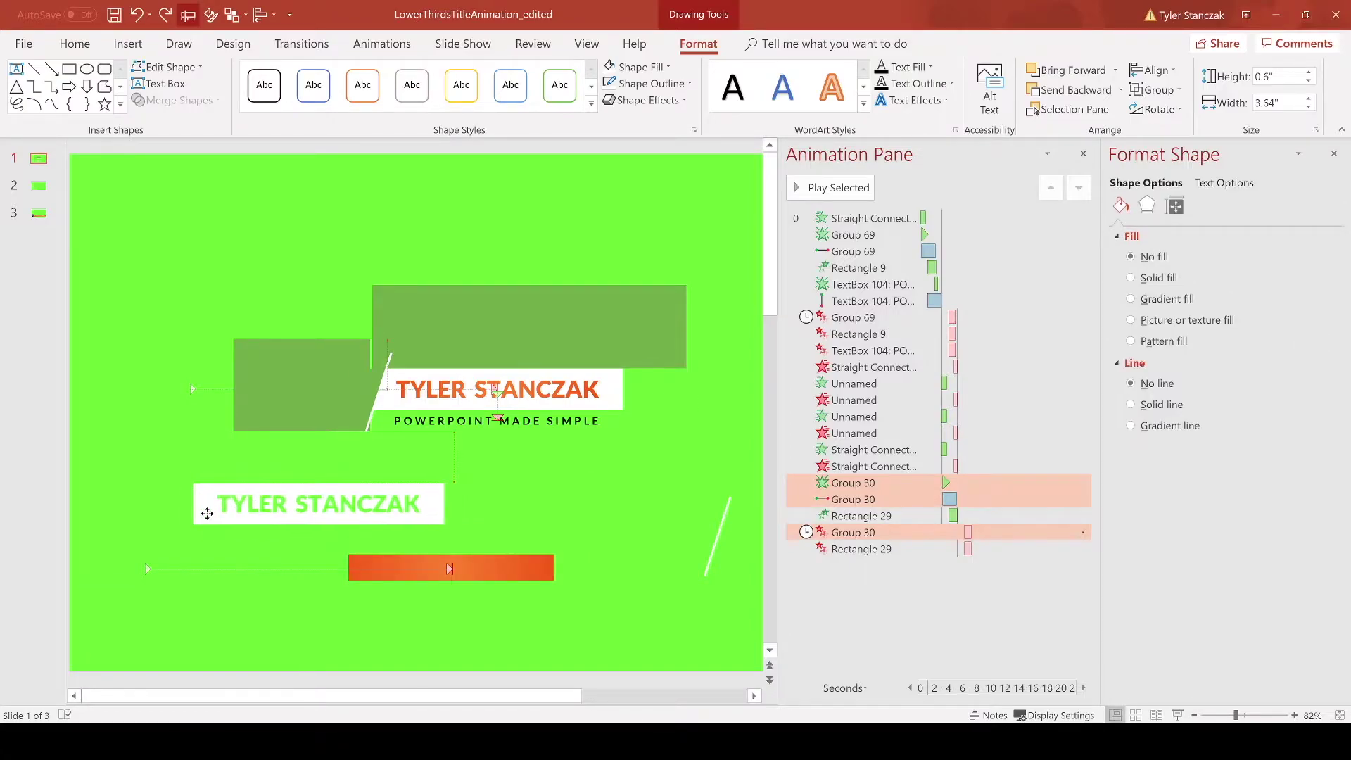
{"action": "left_click_drag", "start_coordinate": [207, 513], "coordinate": [289, 513]}
{"action": "left_click_drag", "start_coordinate": [356, 556], "coordinate": [327, 515]}
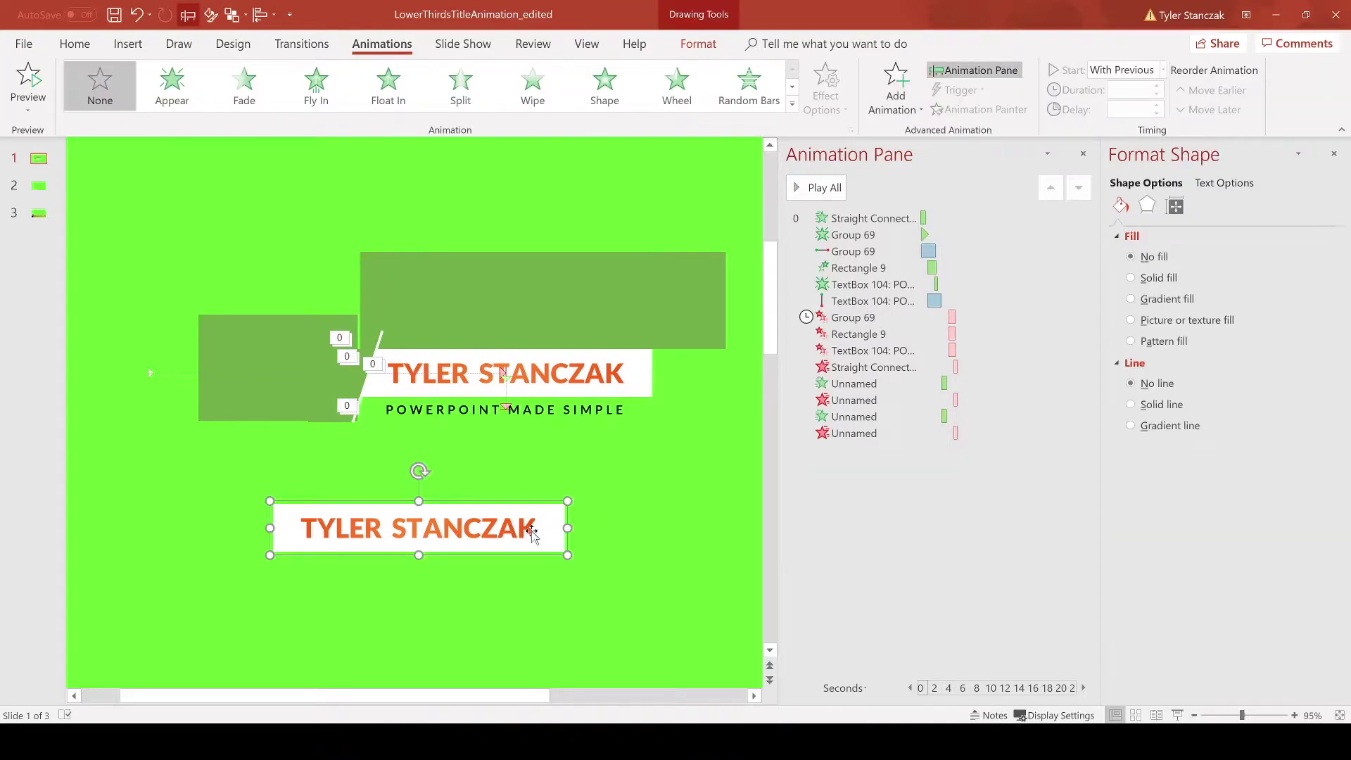
{"action": "left_click", "coordinate": [650, 364]}
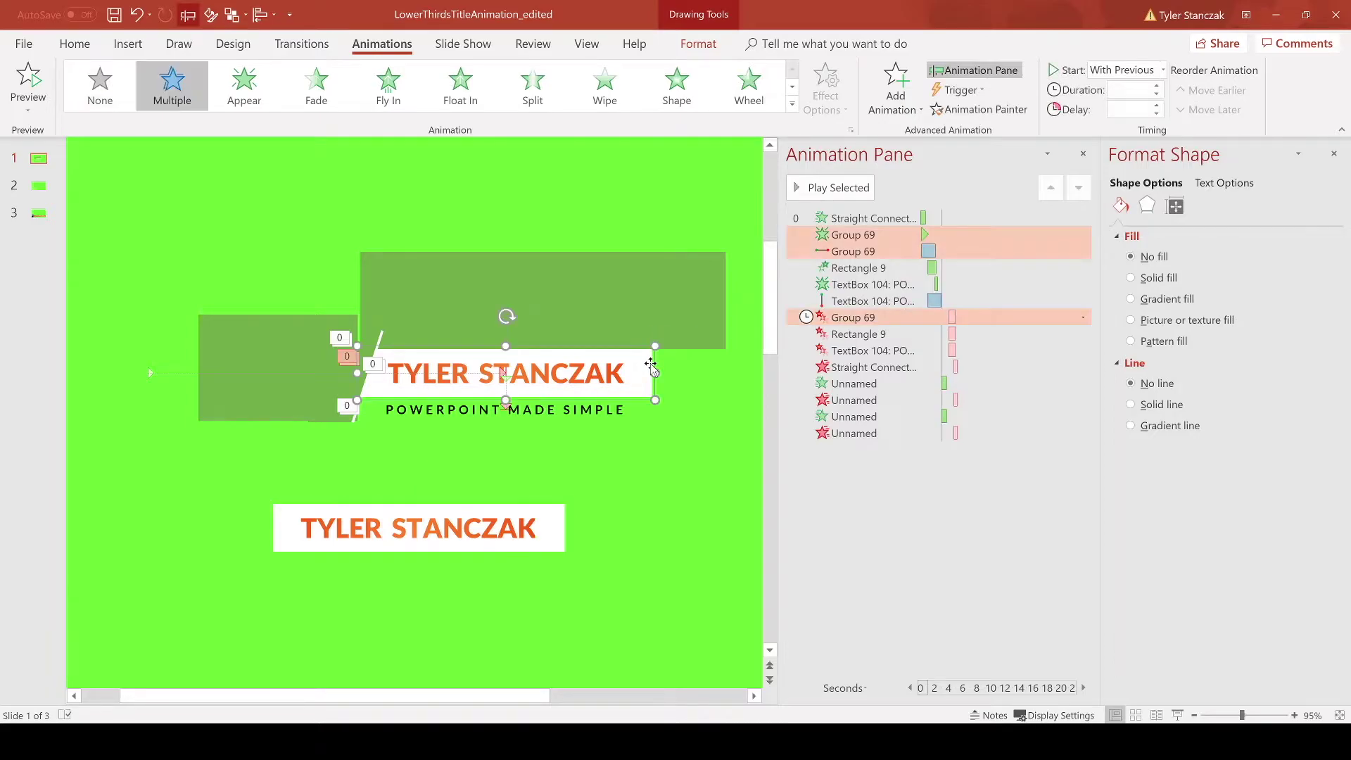
{"action": "left_click", "coordinate": [853, 235]}
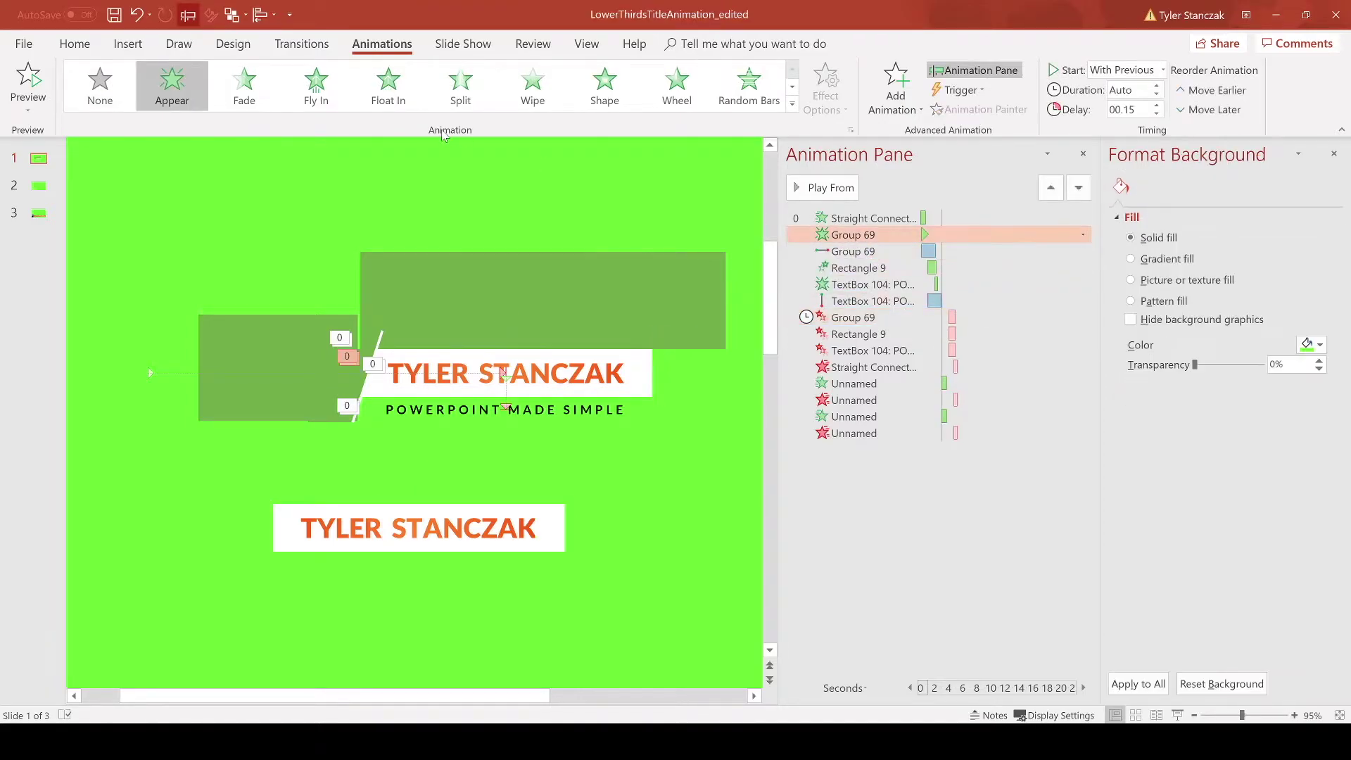
{"action": "left_click", "coordinate": [643, 358]}
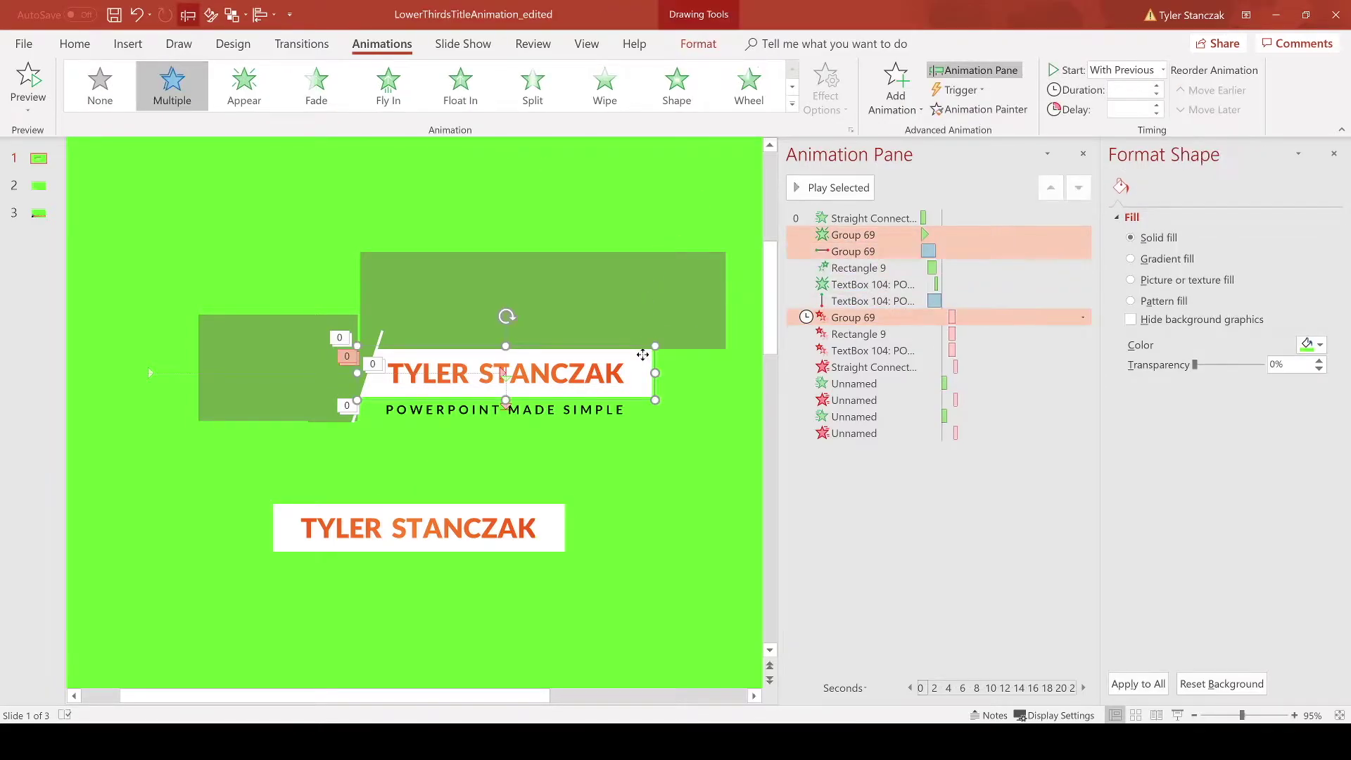
{"action": "left_click", "coordinate": [505, 373]}
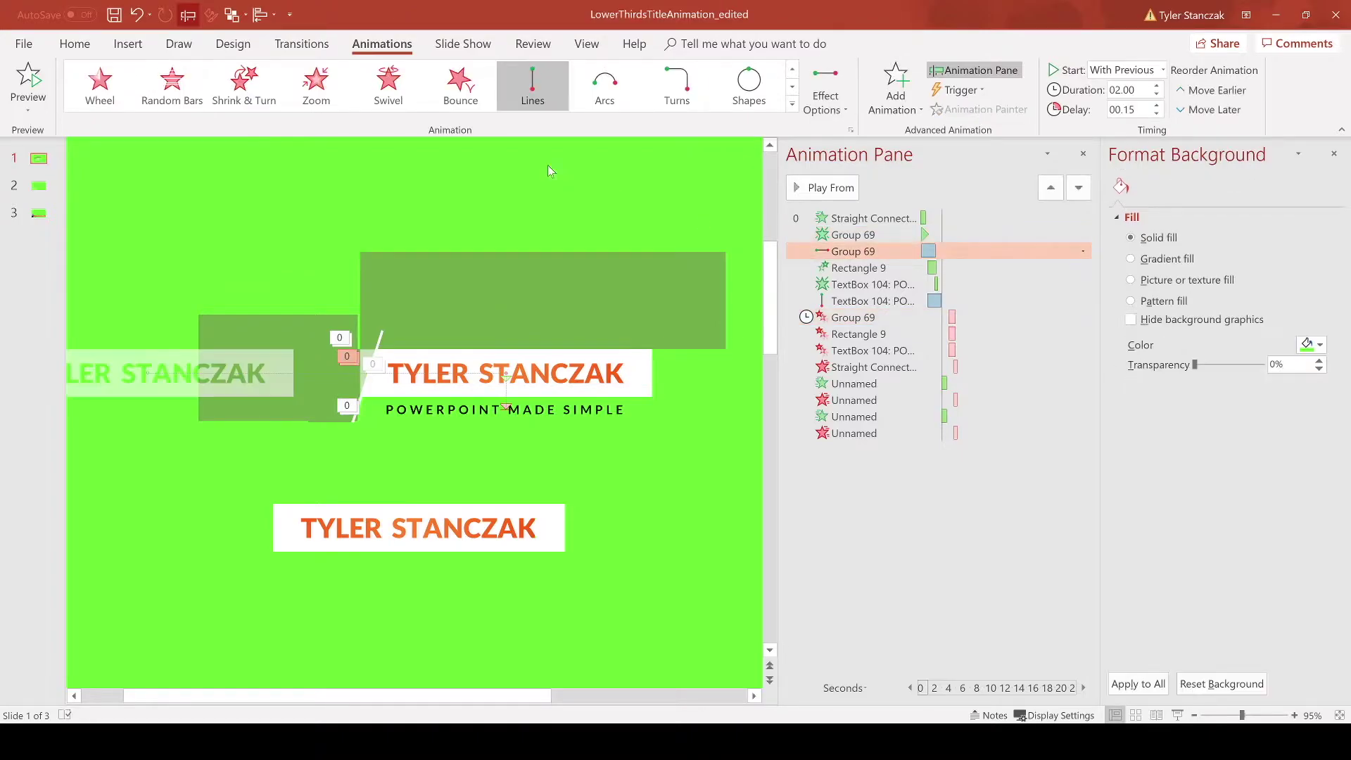
{"action": "left_click", "coordinate": [547, 537]}
{"action": "left_click", "coordinate": [895, 88]}
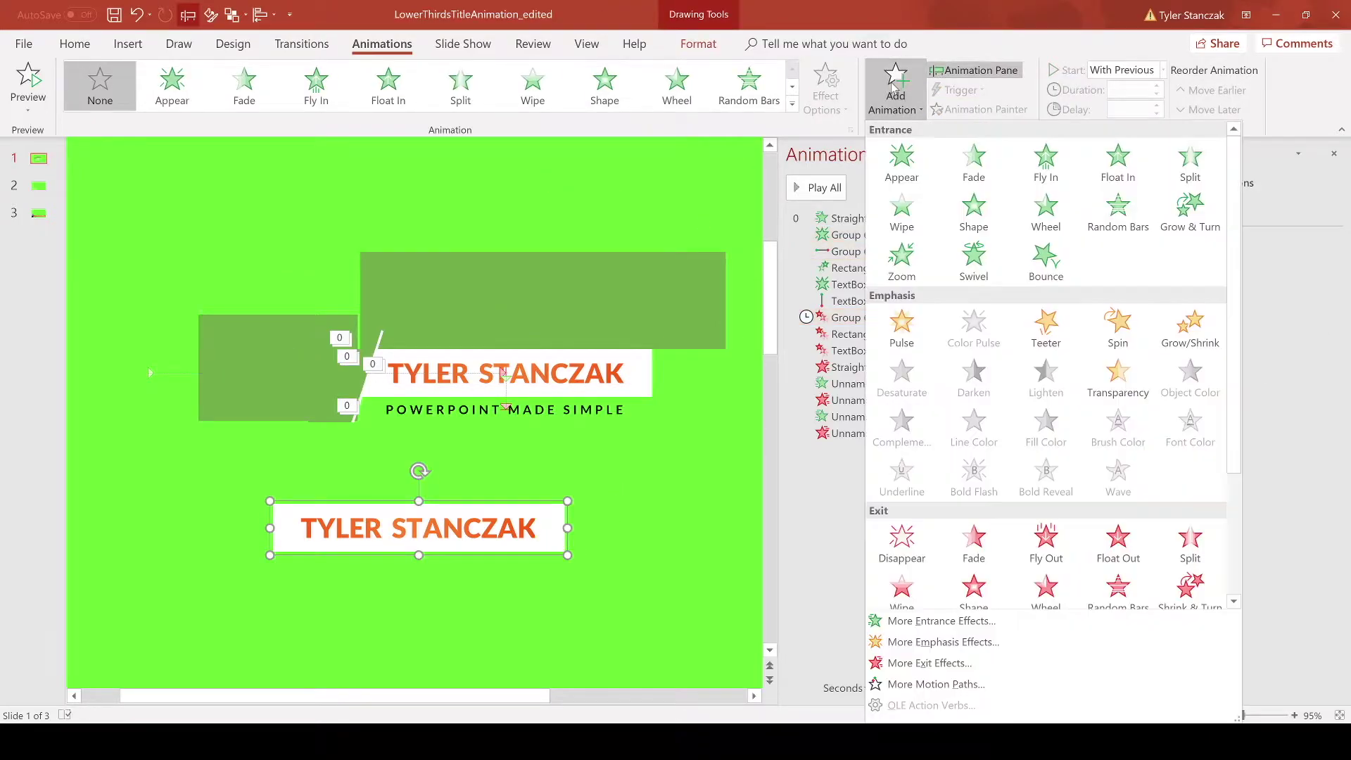
{"action": "left_click", "coordinate": [894, 152]}
{"action": "left_click", "coordinate": [895, 88]}
{"action": "scroll", "coordinate": [985, 422], "scroll_direction": "down", "scroll_amount": 3}
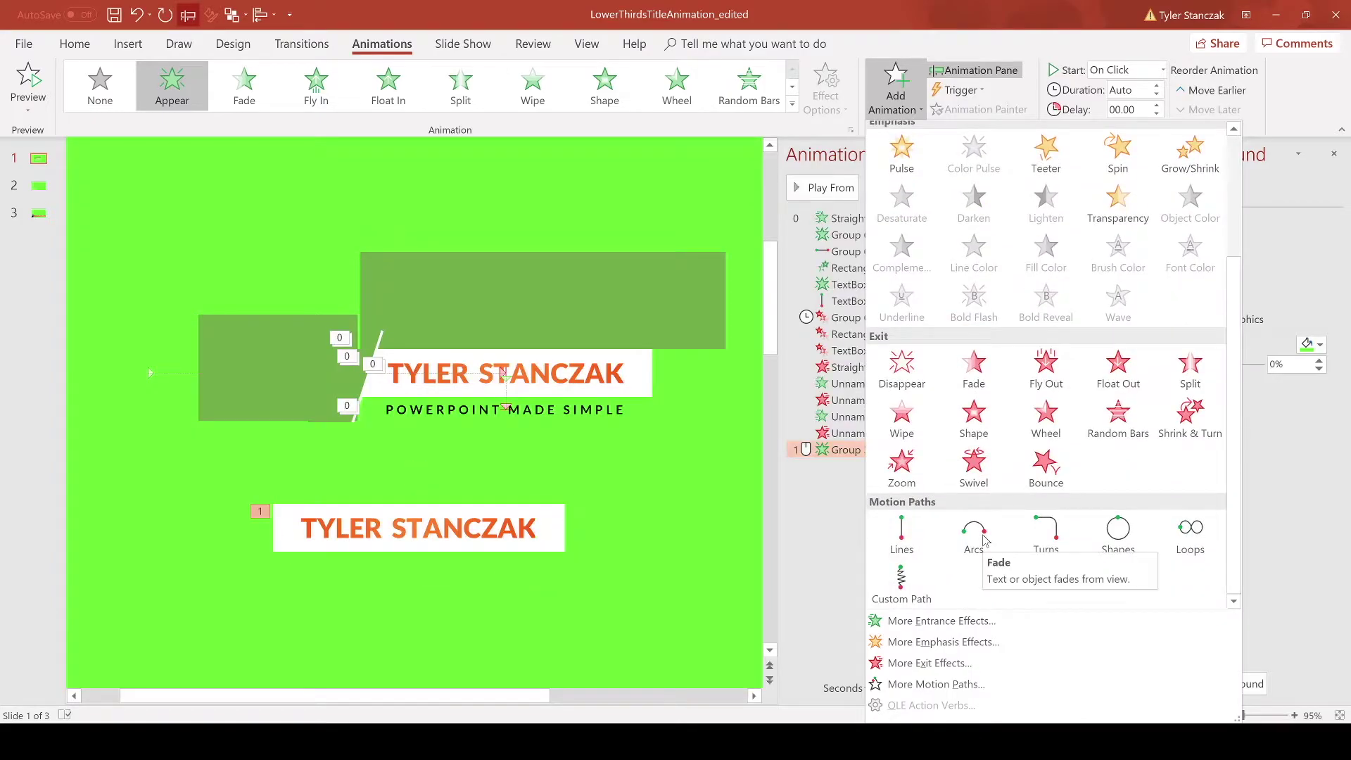
{"action": "left_click", "coordinate": [901, 534]}
{"action": "key", "text": "alt+q"}
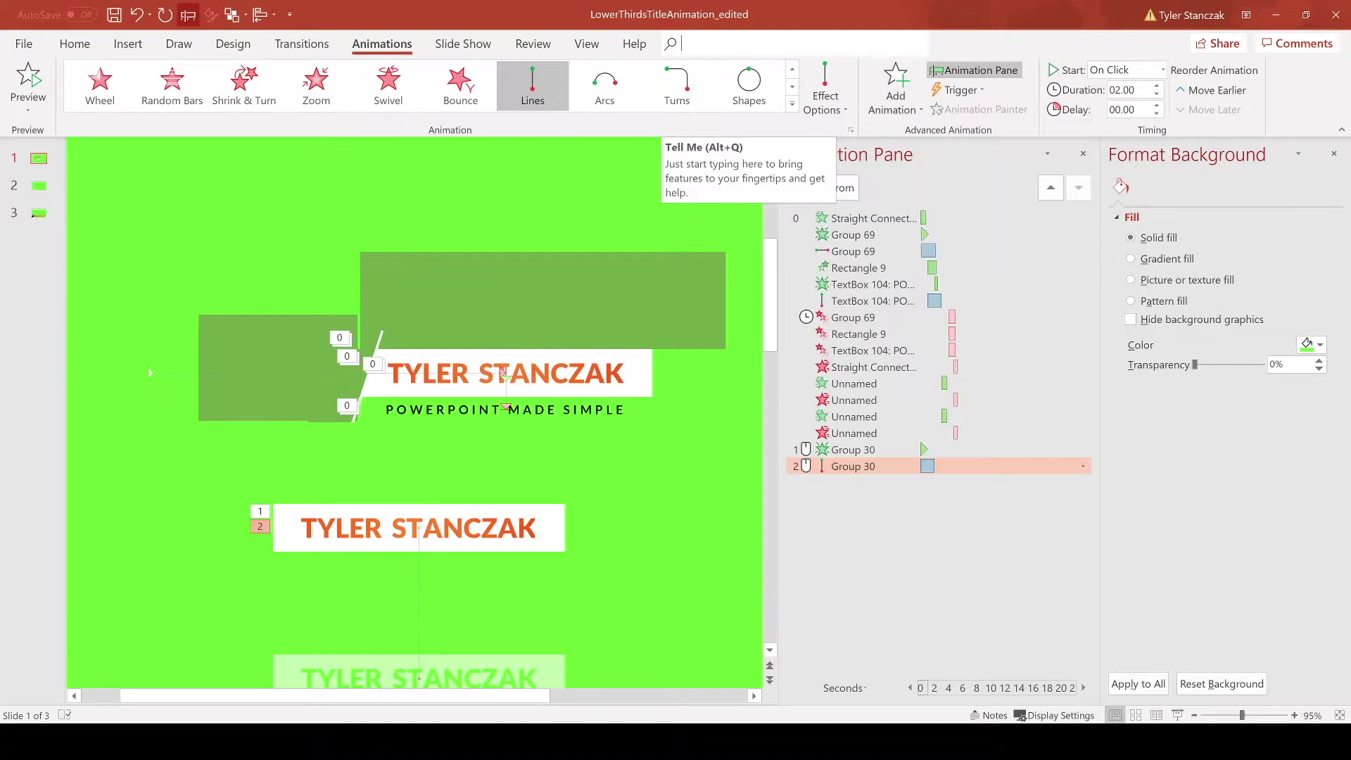
{"action": "left_click", "coordinate": [892, 89]}
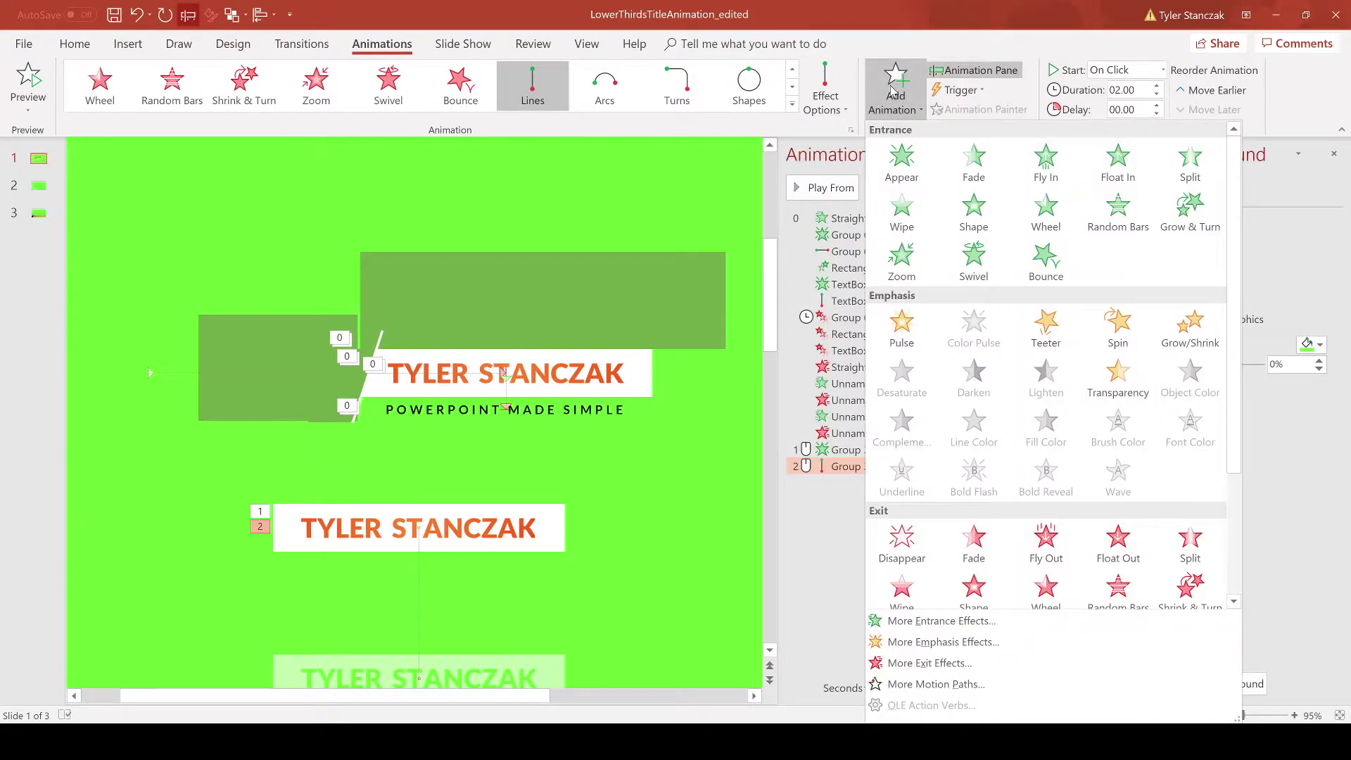
{"action": "left_click", "coordinate": [792, 104]}
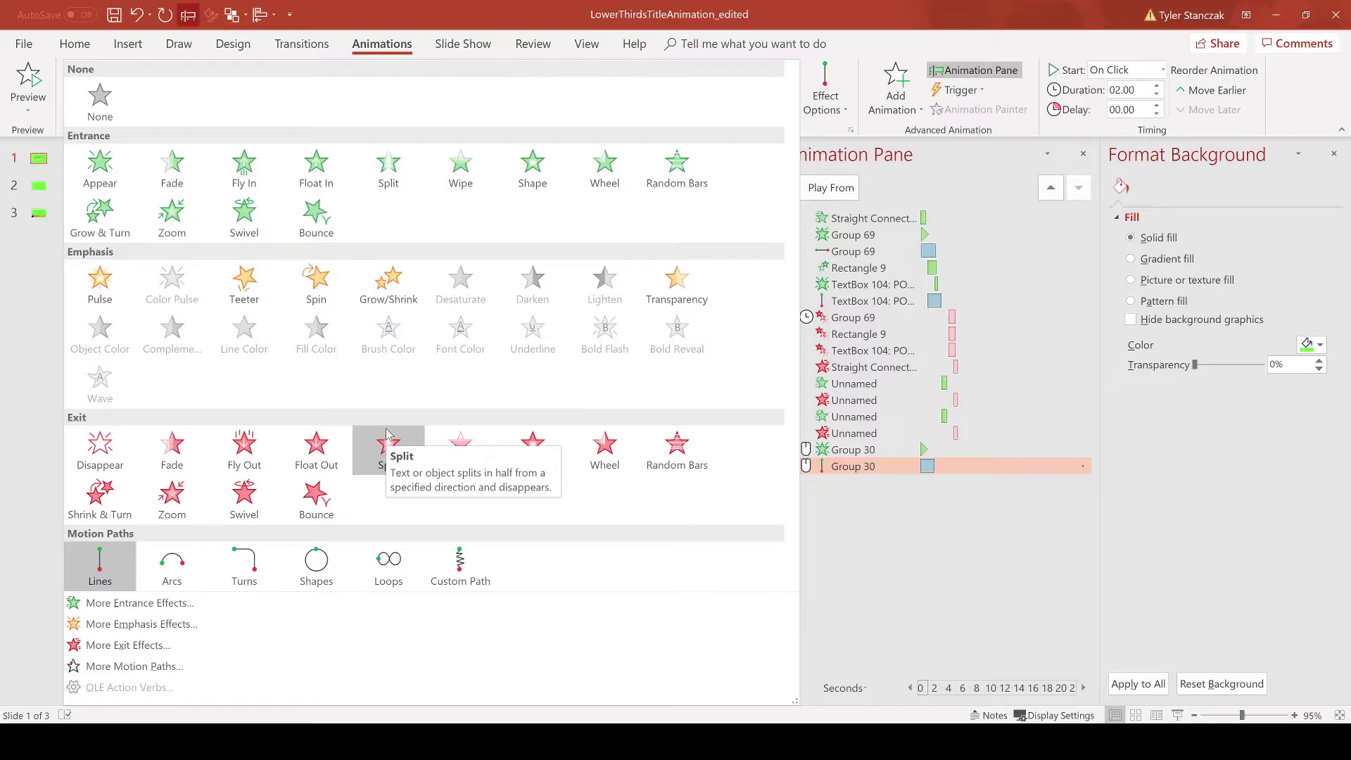
{"action": "left_click", "coordinate": [896, 70]}
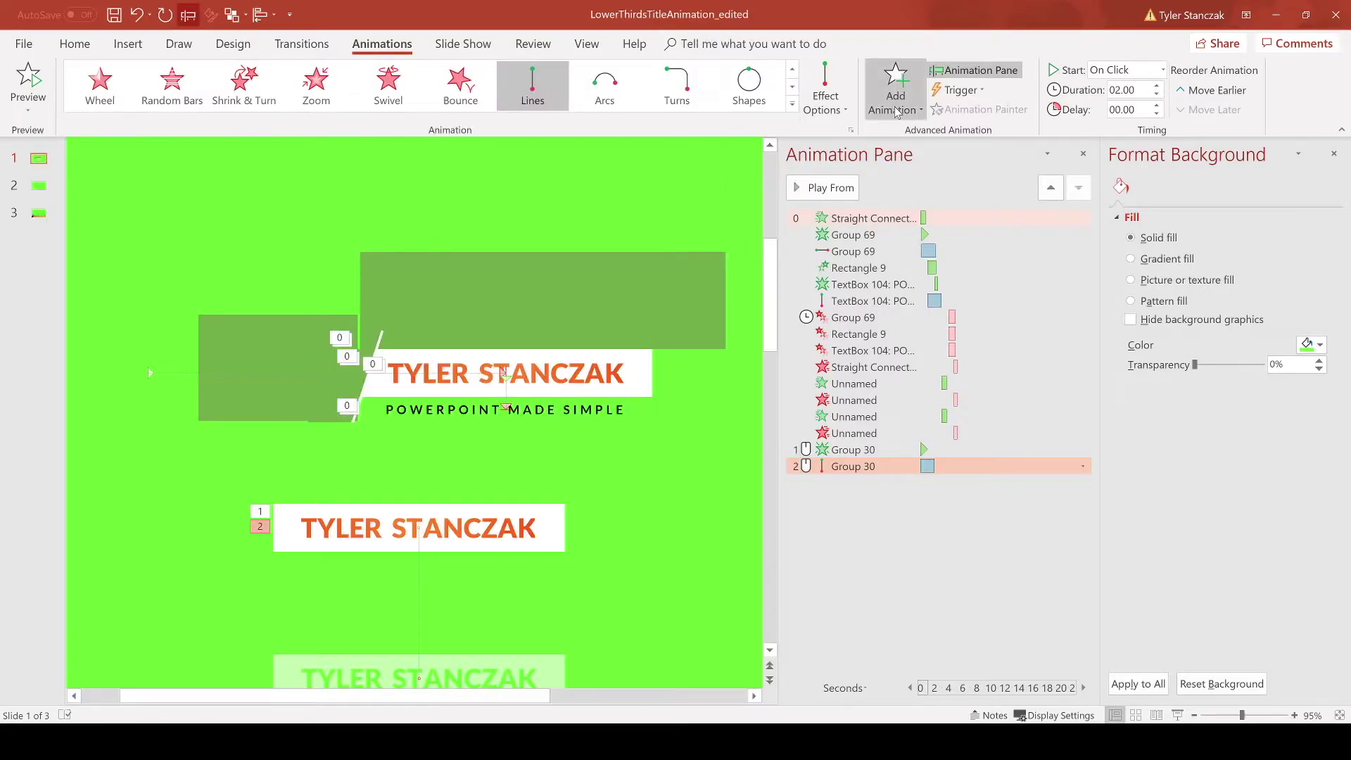
{"action": "left_click", "coordinate": [895, 84]}
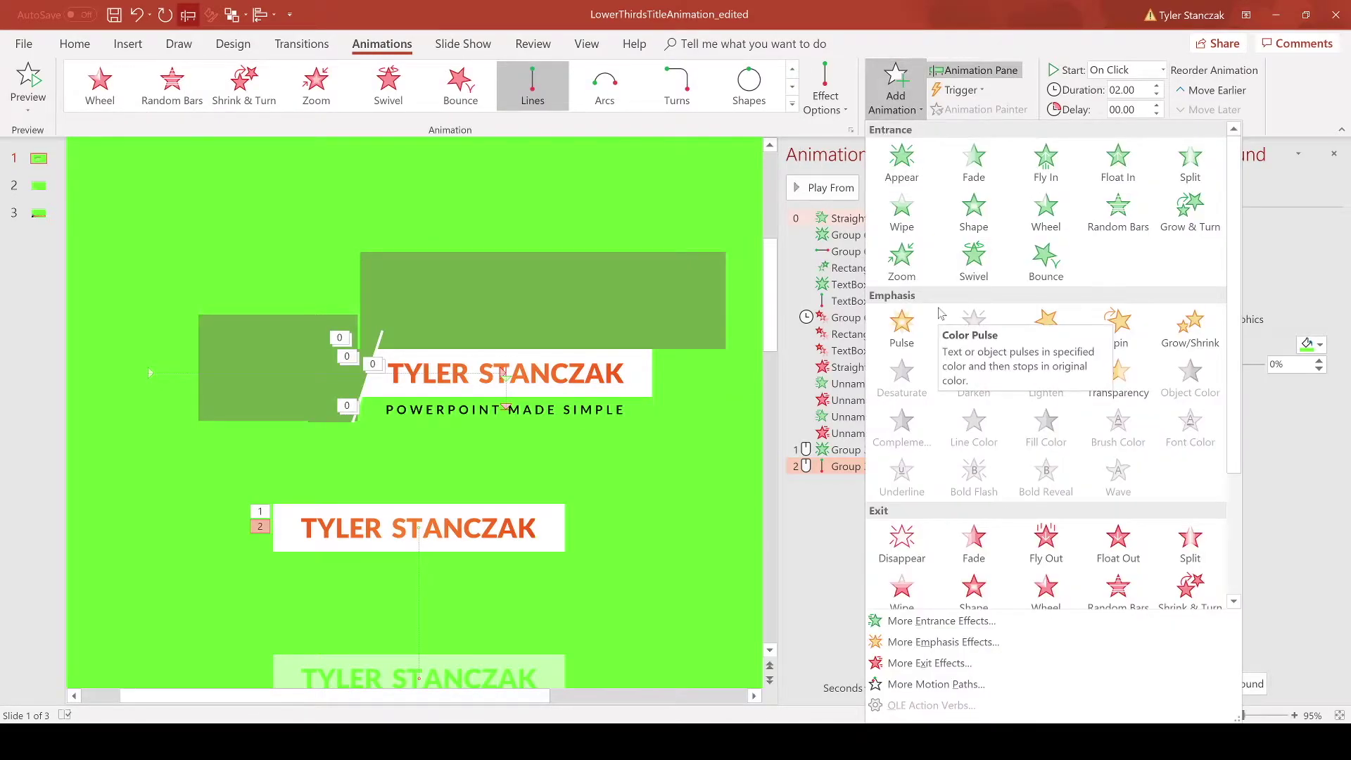
{"action": "left_click", "coordinate": [617, 586]}
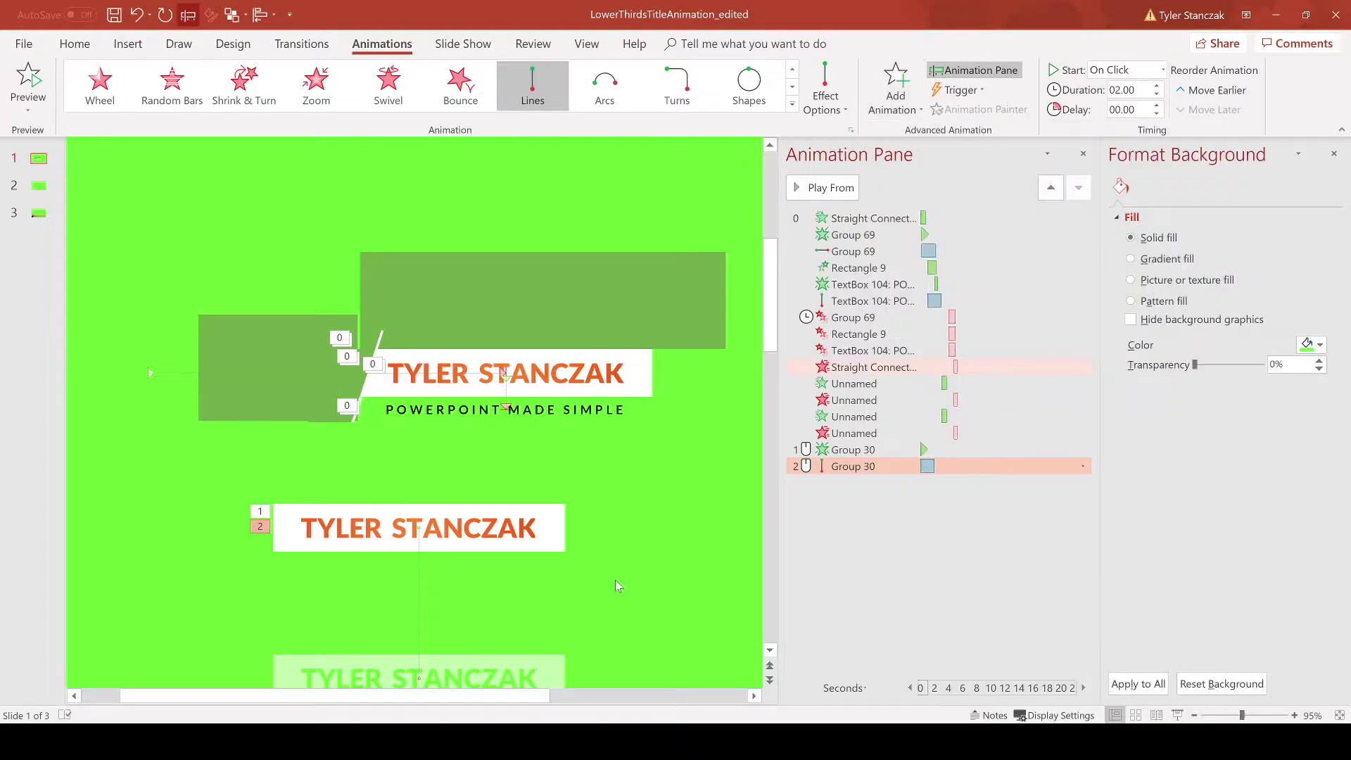
{"action": "left_click", "coordinate": [543, 535]}
{"action": "scroll", "coordinate": [567, 573], "scroll_direction": "down", "scroll_amount": 2}
Step: Set both of the lower name title's animations to start With Previous
{"action": "left_click", "coordinate": [891, 448]}
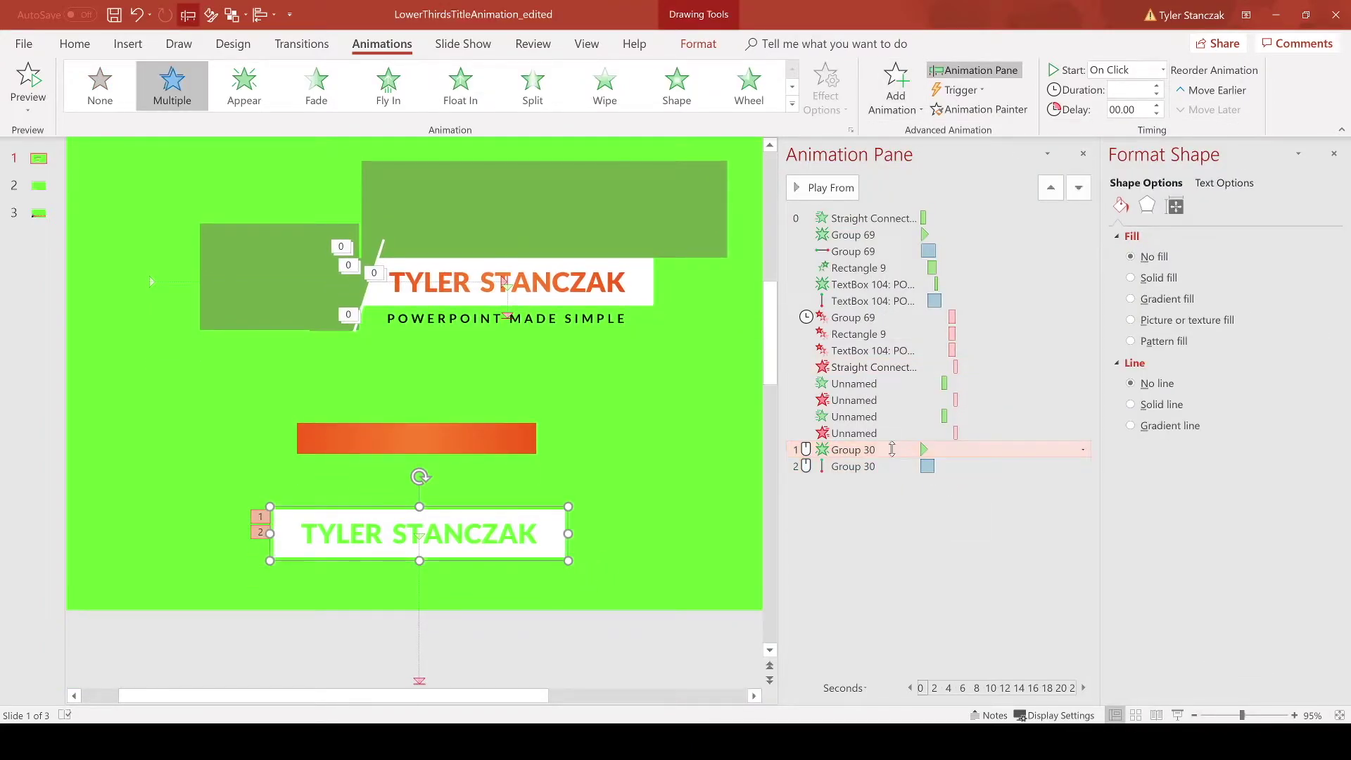
{"action": "left_click", "coordinate": [892, 466]}
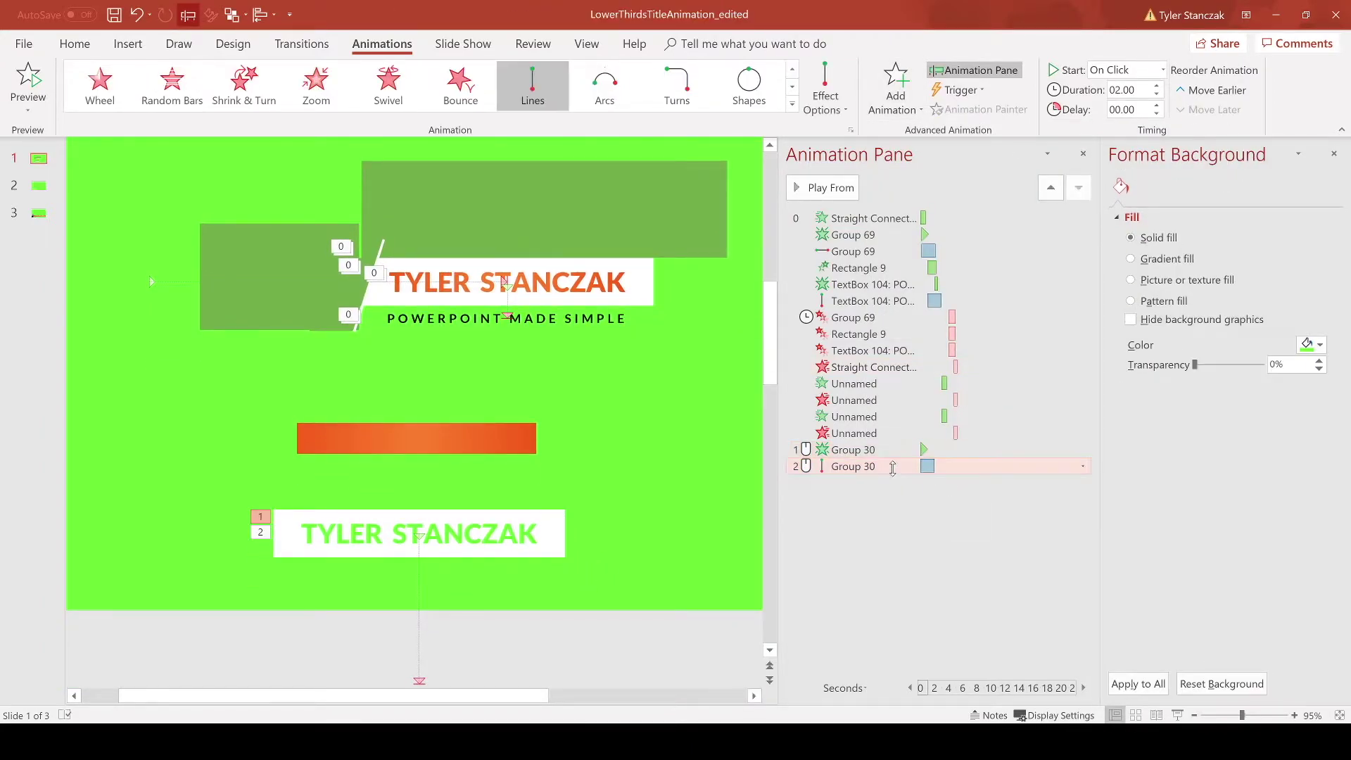
{"action": "left_click", "coordinate": [1016, 449], "text": "shift"}
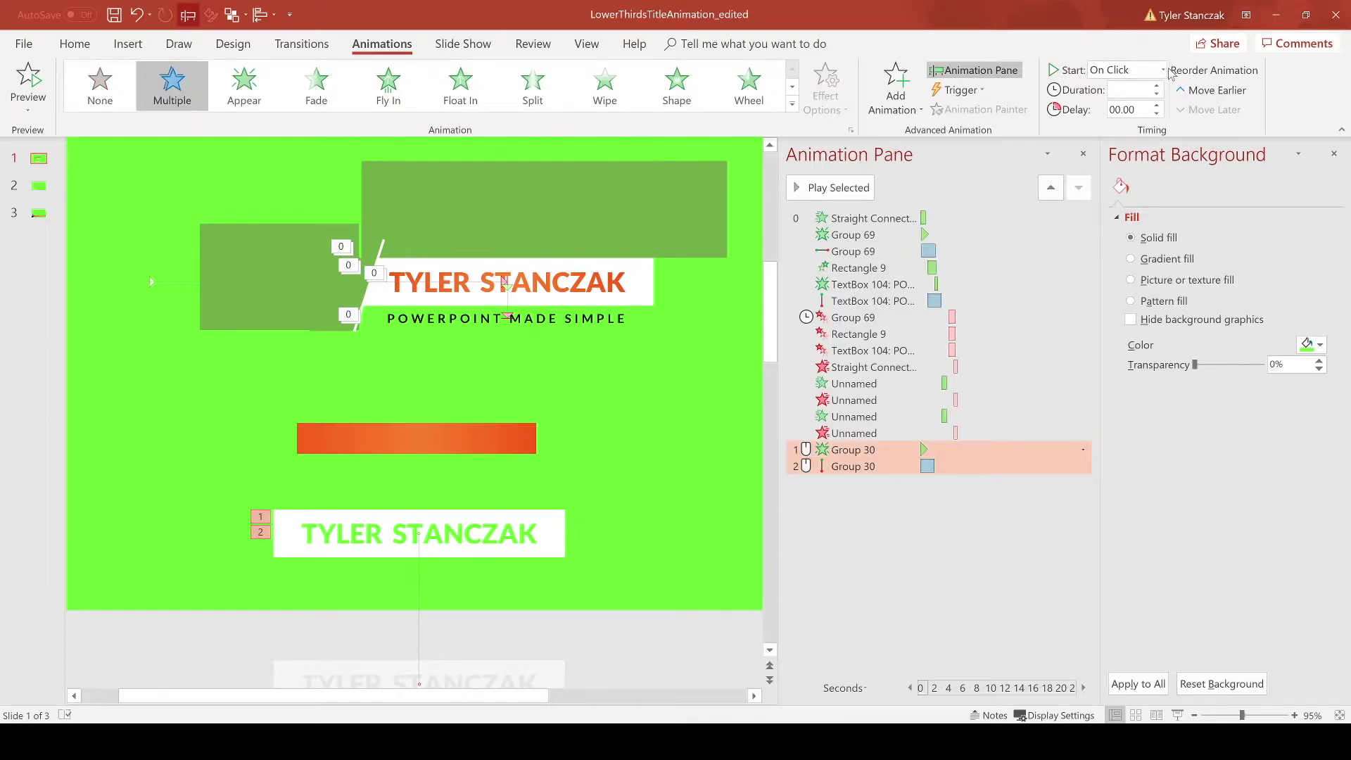
{"action": "left_click", "coordinate": [1163, 70]}
{"action": "left_click", "coordinate": [1125, 96]}
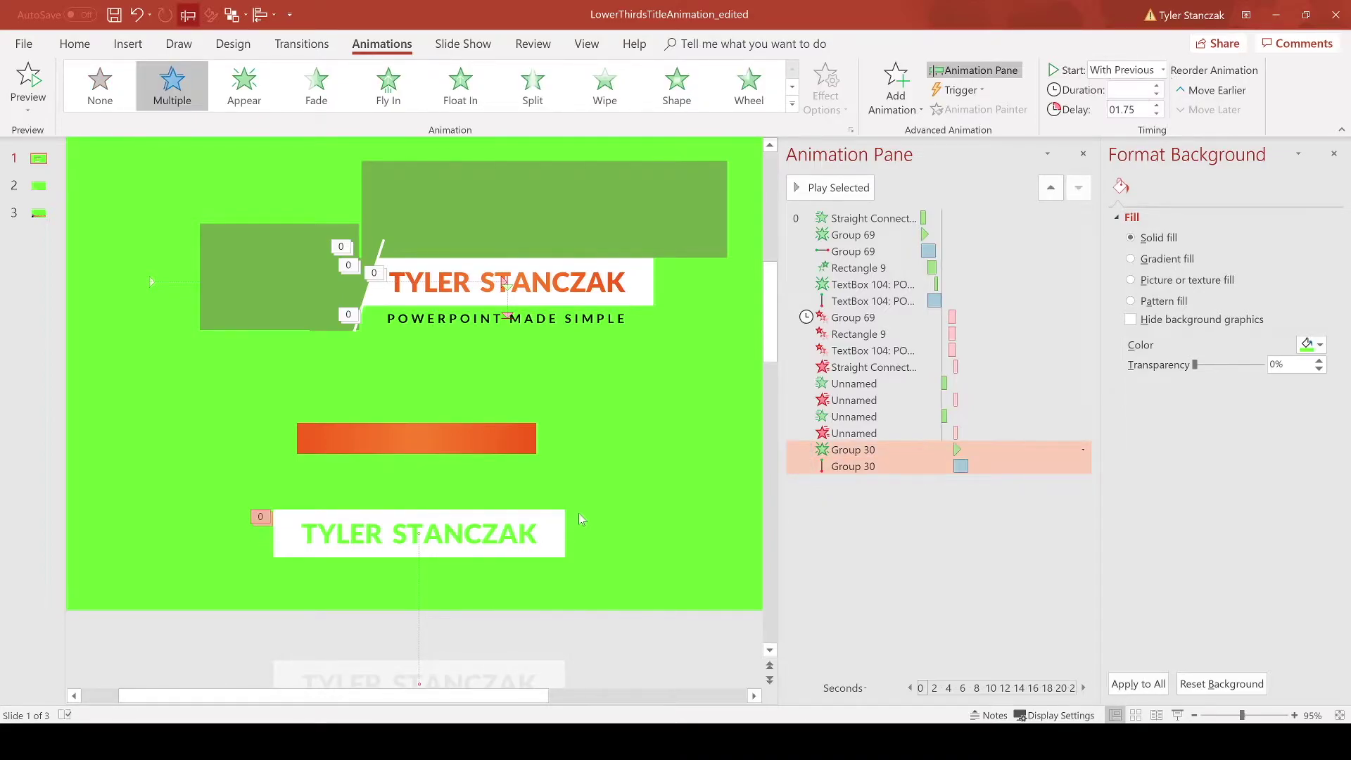
Step: Reselect the lower name title and pick only its motion-path animation in the Animation Pane
{"action": "left_click", "coordinate": [574, 521]}
{"action": "left_click", "coordinate": [515, 526]}
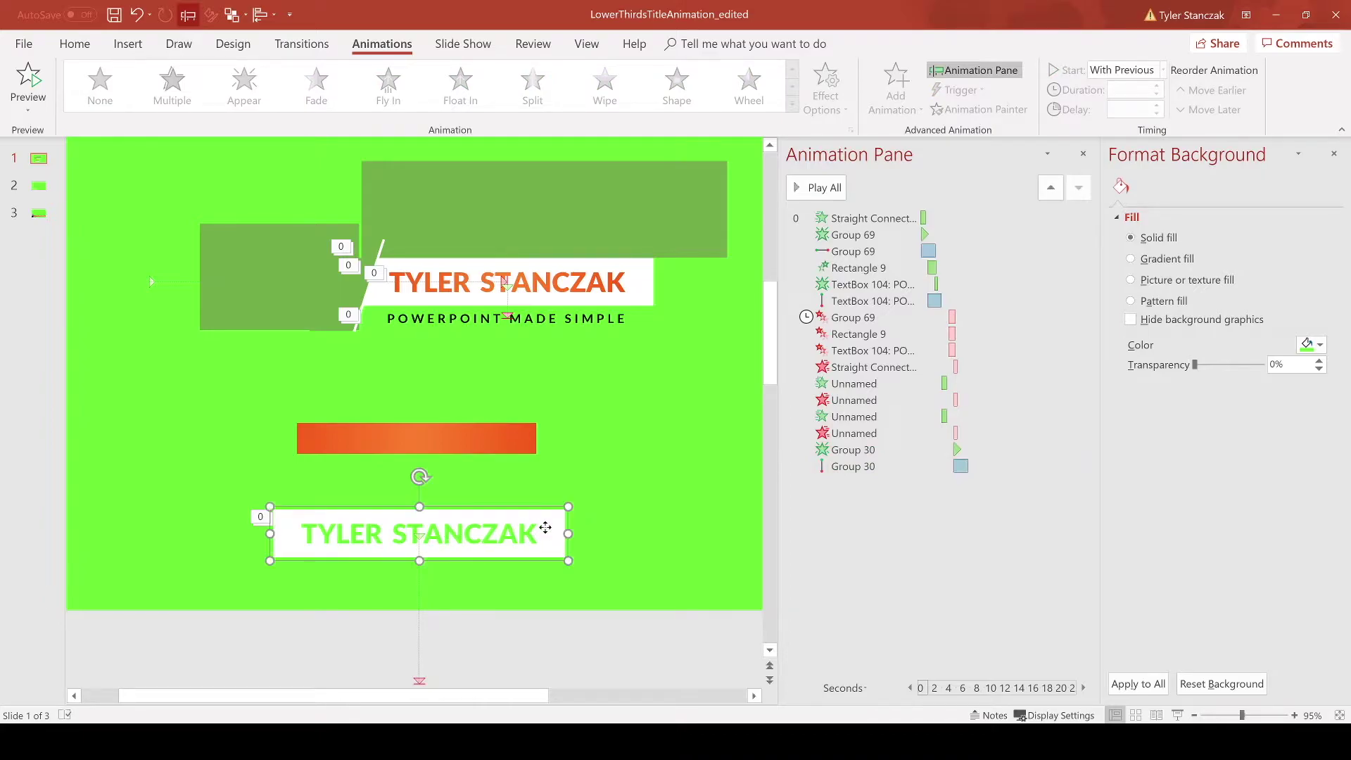
{"action": "right_click", "coordinate": [546, 531]}
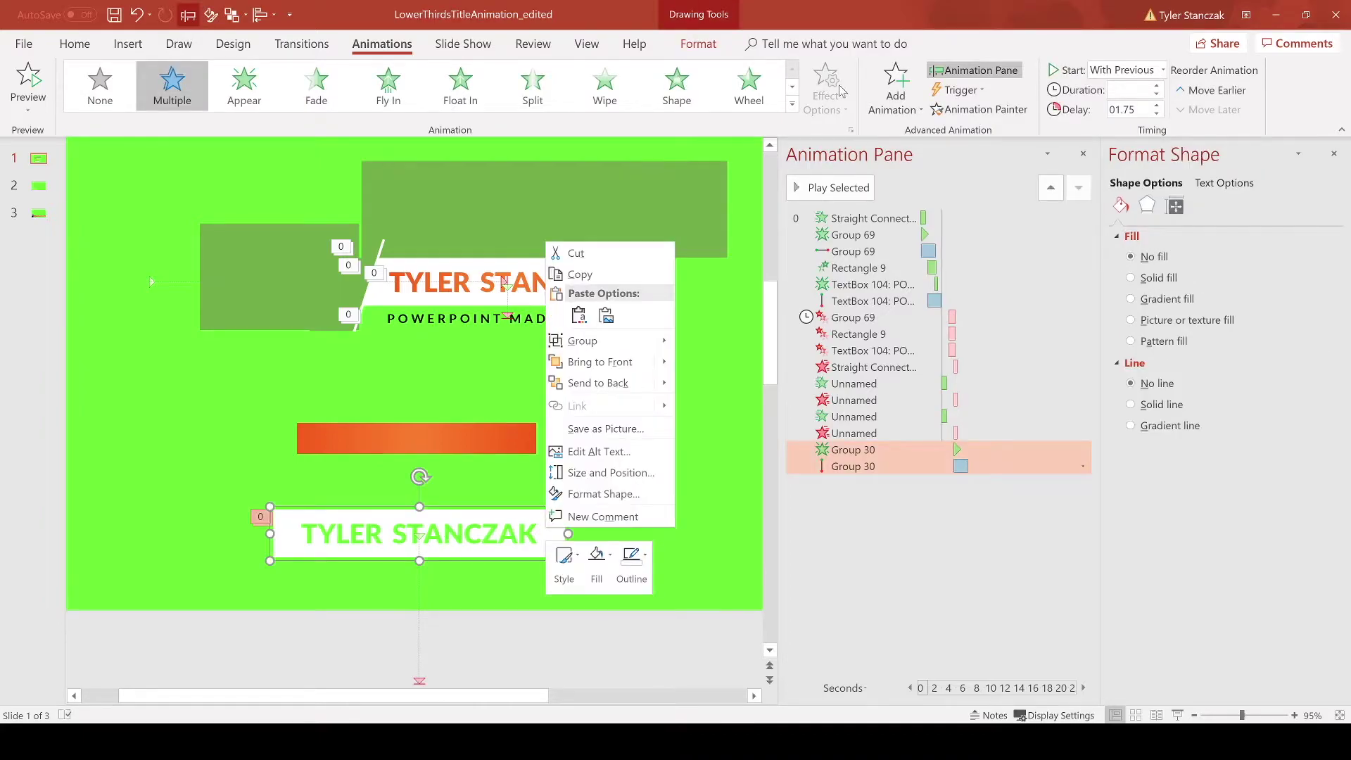
{"action": "left_click", "coordinate": [959, 466]}
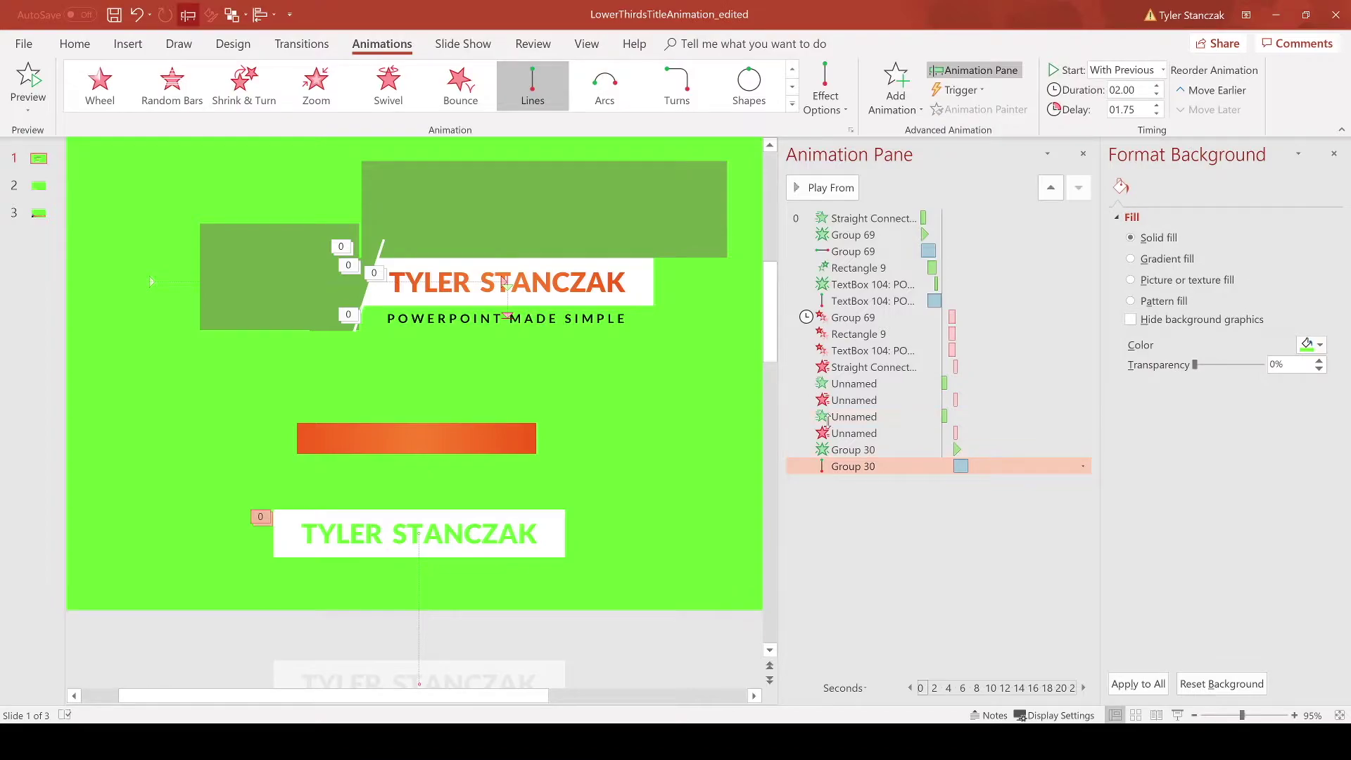
Step: Point the title's motion path to the Right and drag its end point closer to shorten it
{"action": "left_click", "coordinate": [829, 93]}
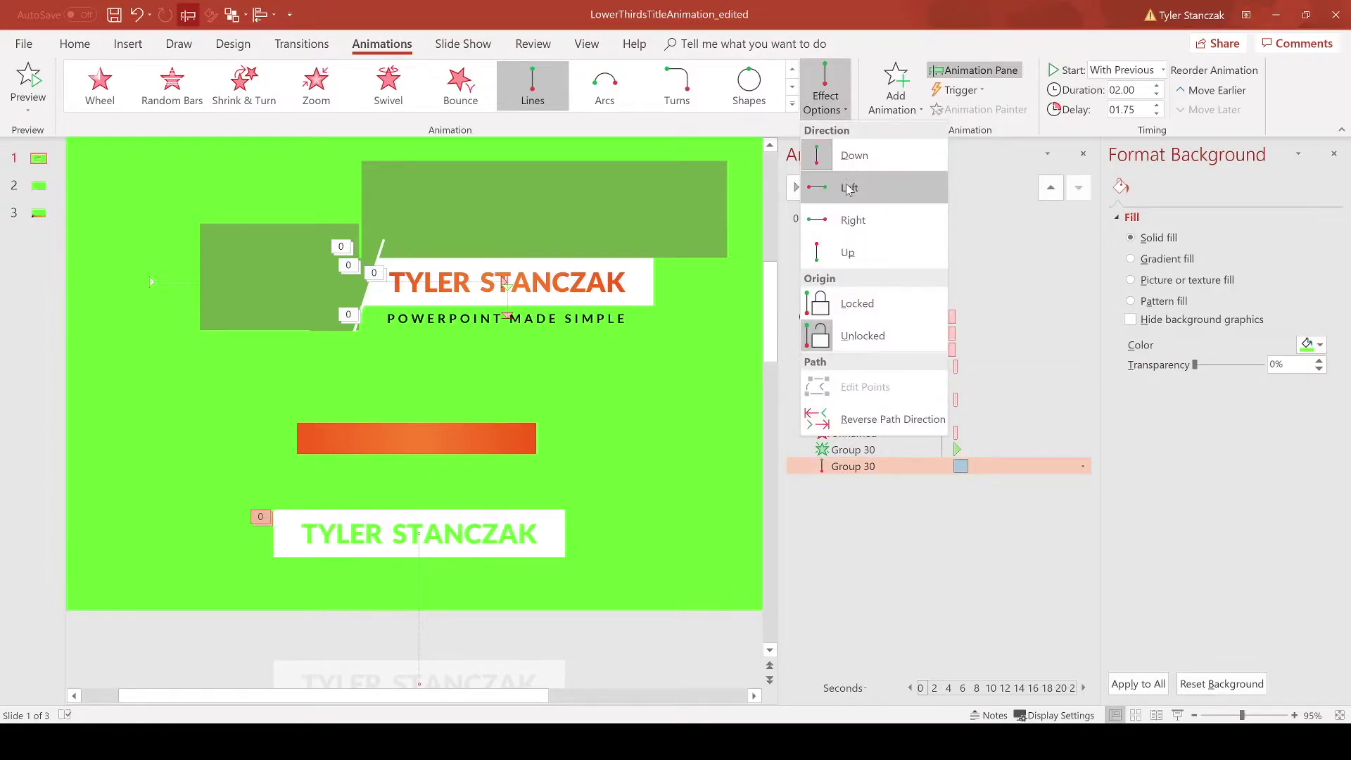
{"action": "left_click", "coordinate": [844, 220]}
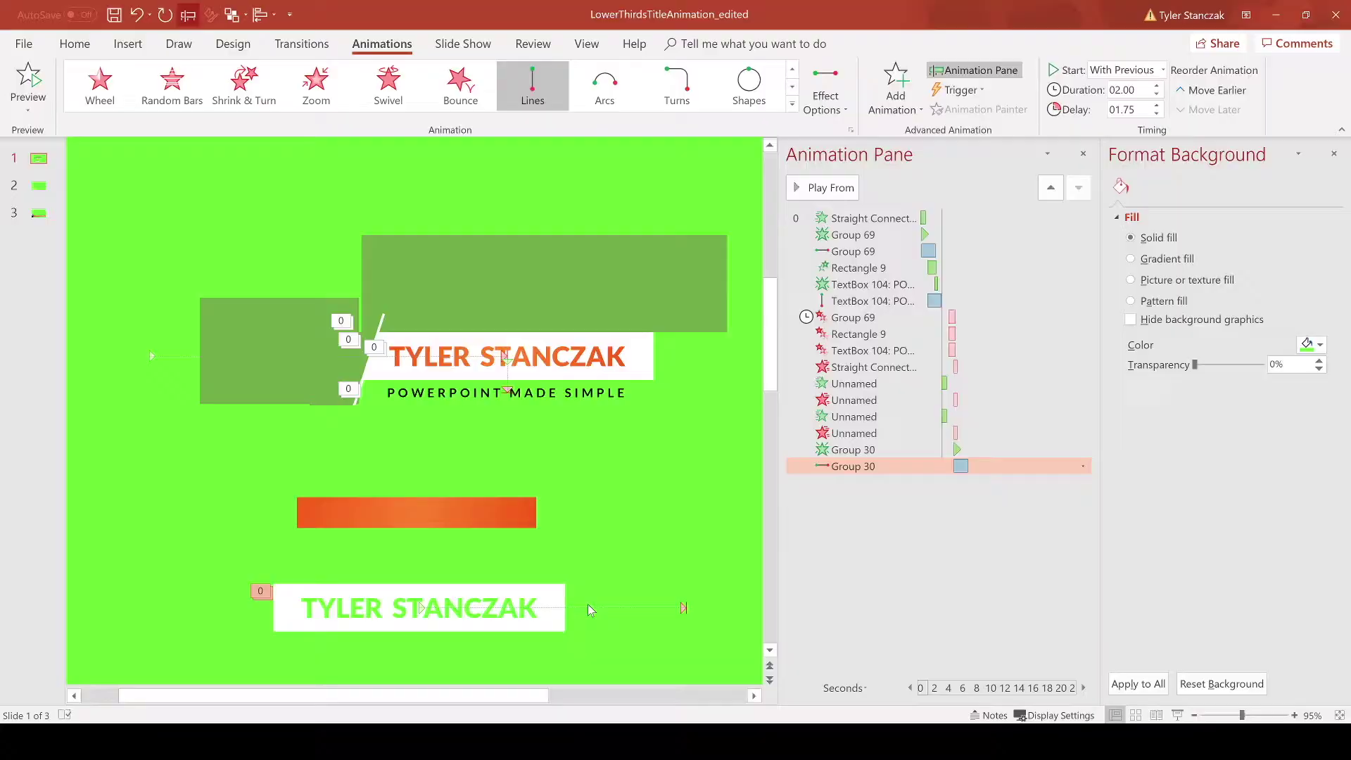
{"action": "left_click", "coordinate": [418, 609]}
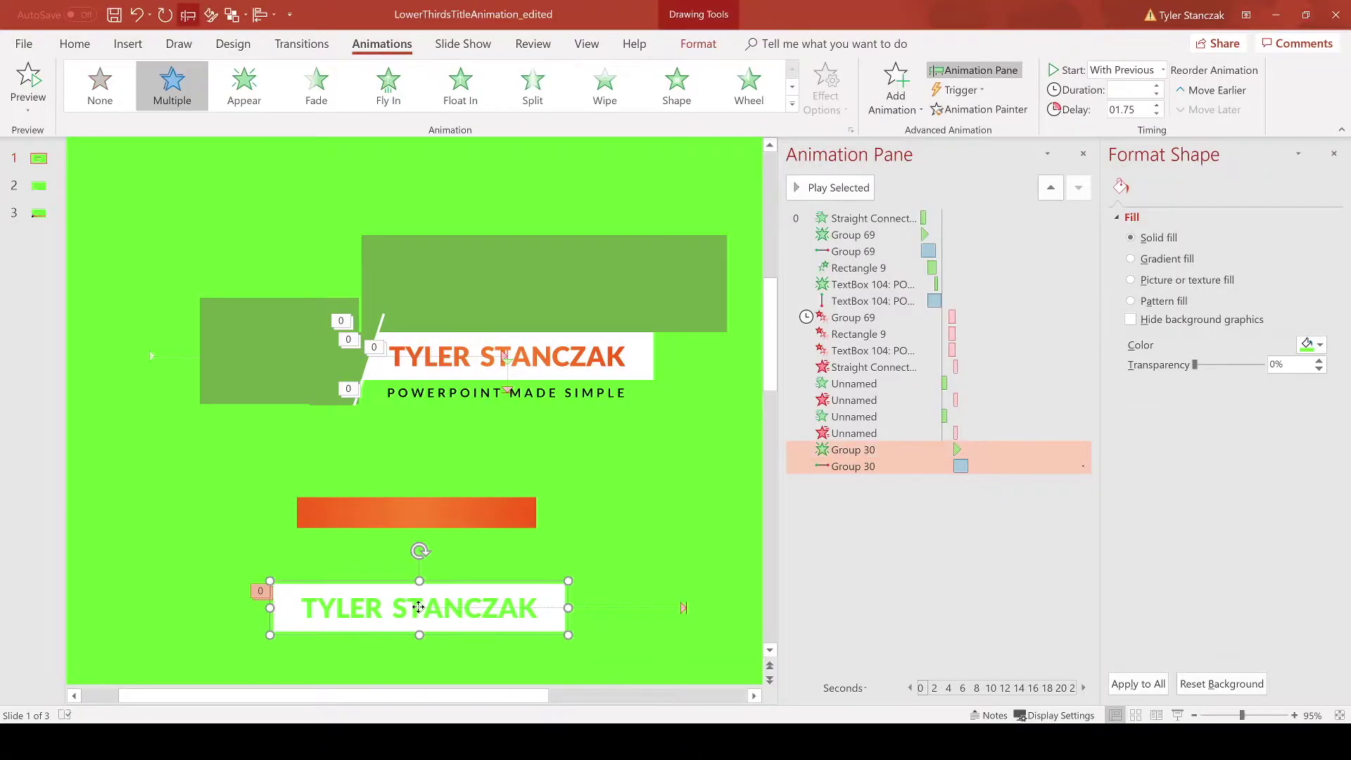
{"action": "left_click", "coordinate": [420, 609]}
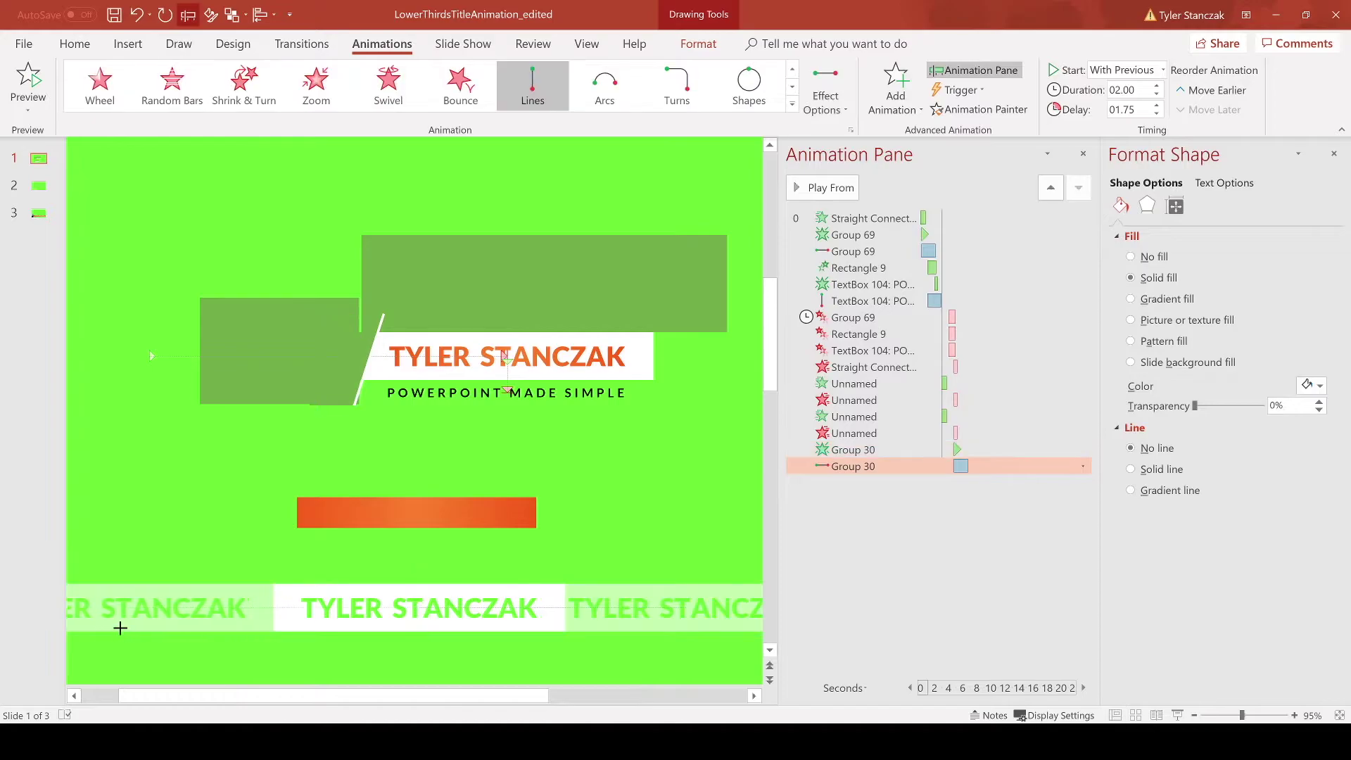
{"action": "scroll", "coordinate": [495, 577], "scroll_direction": "right", "scroll_amount": 3}
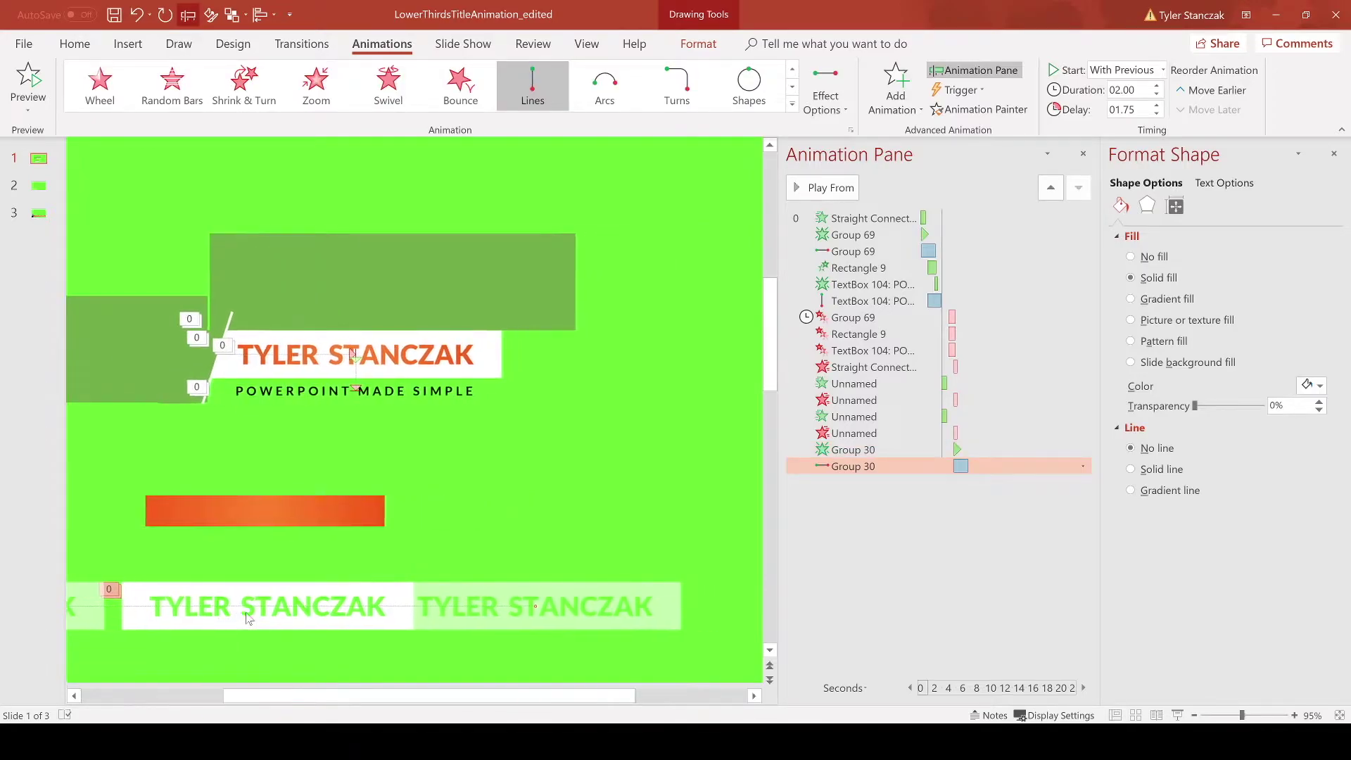
{"action": "left_click_drag", "start_coordinate": [526, 606], "coordinate": [265, 600]}
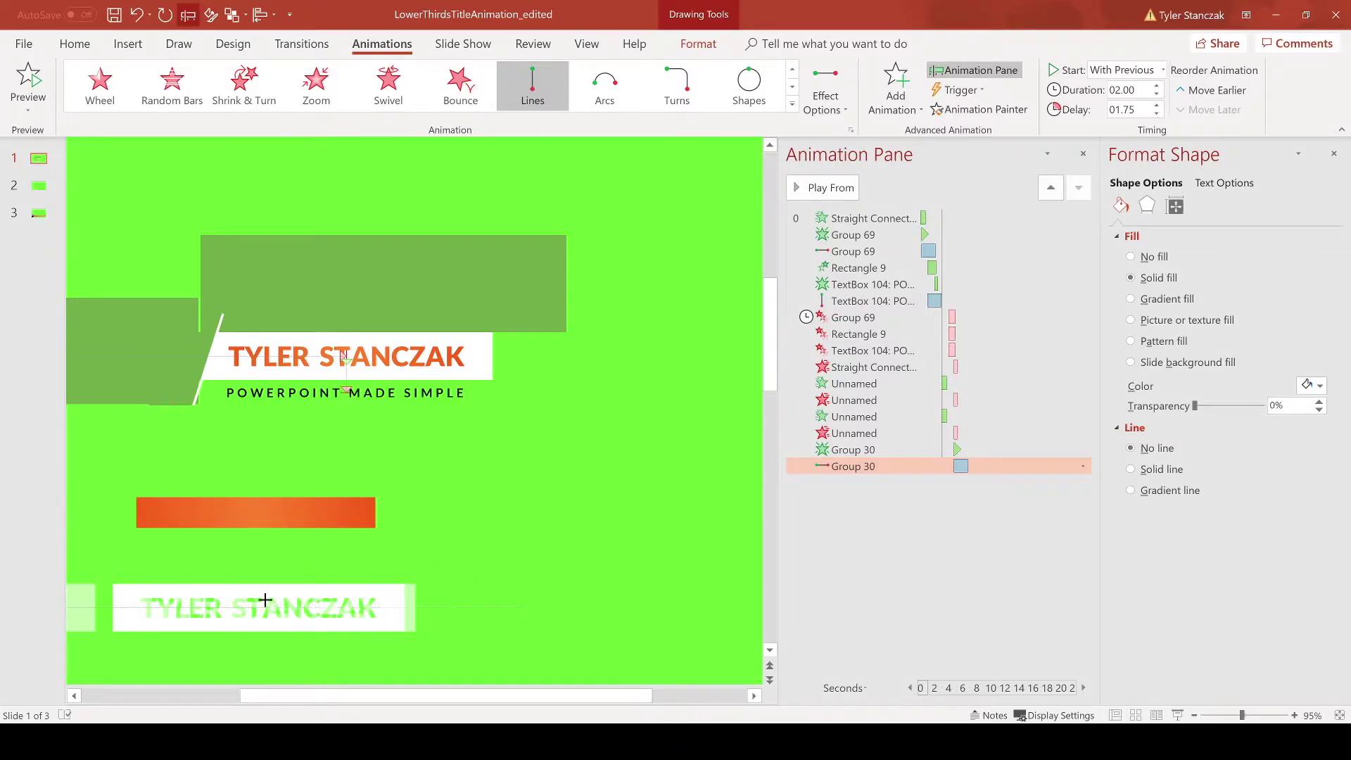
Step: Preview the lower title's animation, then drag the orange bar behind its lettering
{"action": "left_click", "coordinate": [833, 188]}
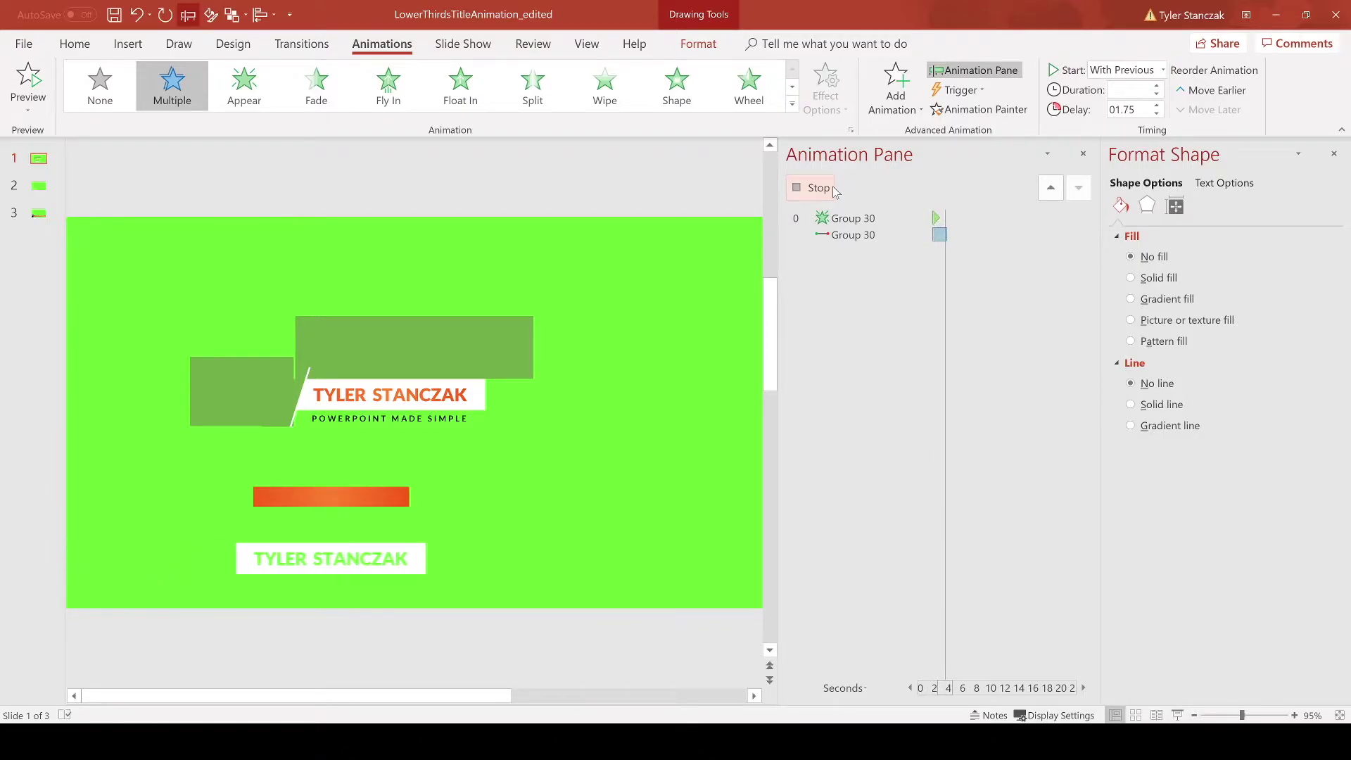
{"action": "left_click", "coordinate": [522, 551]}
{"action": "left_click_drag", "start_coordinate": [522, 552], "coordinate": [535, 607]}
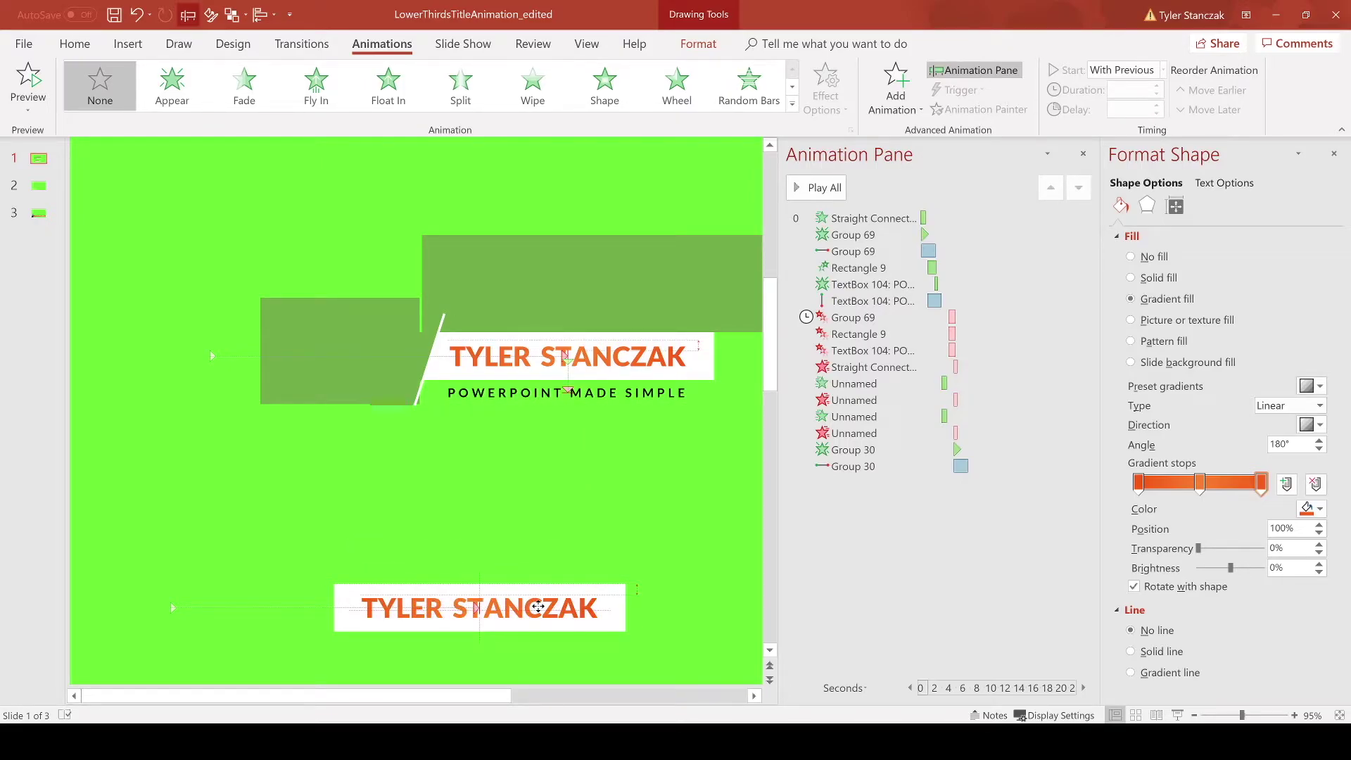
Step: Nudge the orange bar into place behind the title and change its Float In direction to Float Down
{"action": "mouse_move", "coordinate": [538, 606]}
{"action": "left_mouse_down"}
{"action": "mouse_move", "coordinate": [539, 581]}
{"action": "mouse_move", "coordinate": [541, 609]}
{"action": "left_mouse_up"}
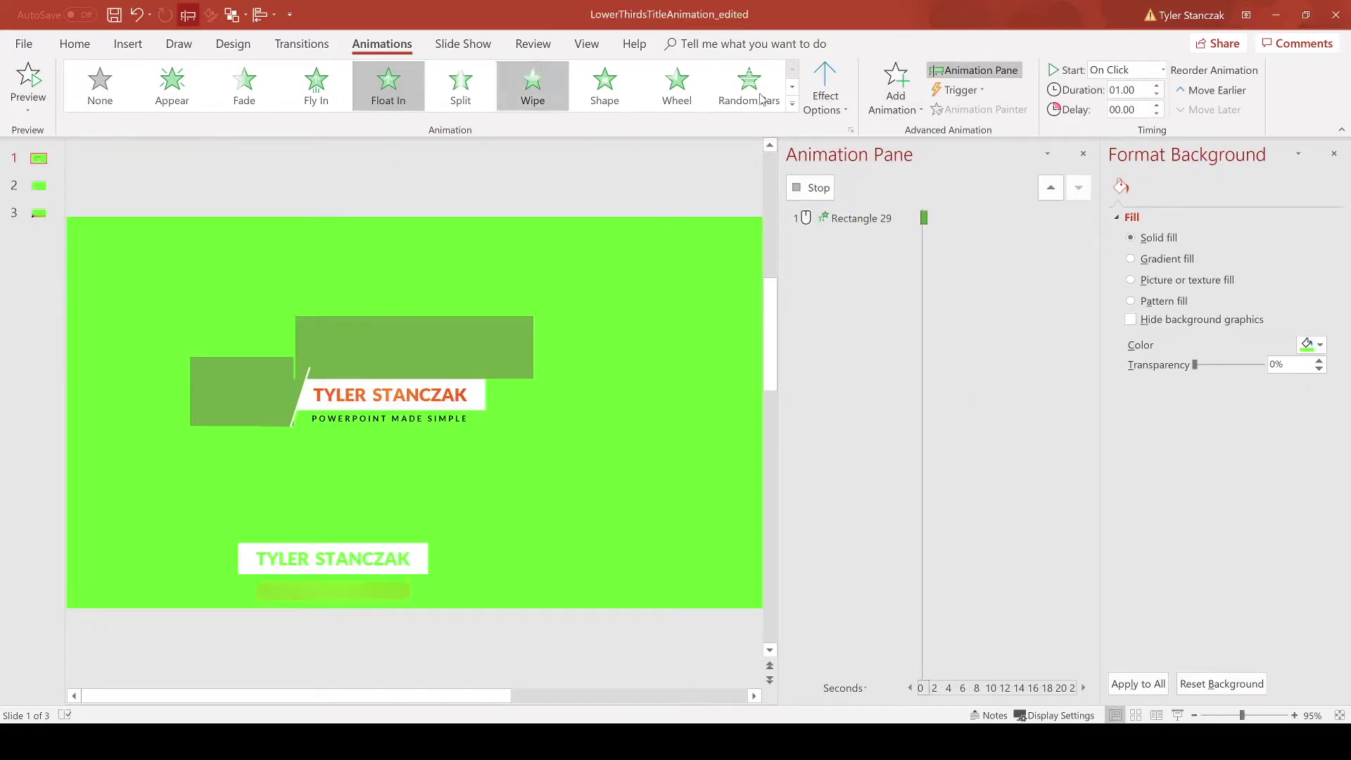
{"action": "left_click", "coordinate": [828, 96]}
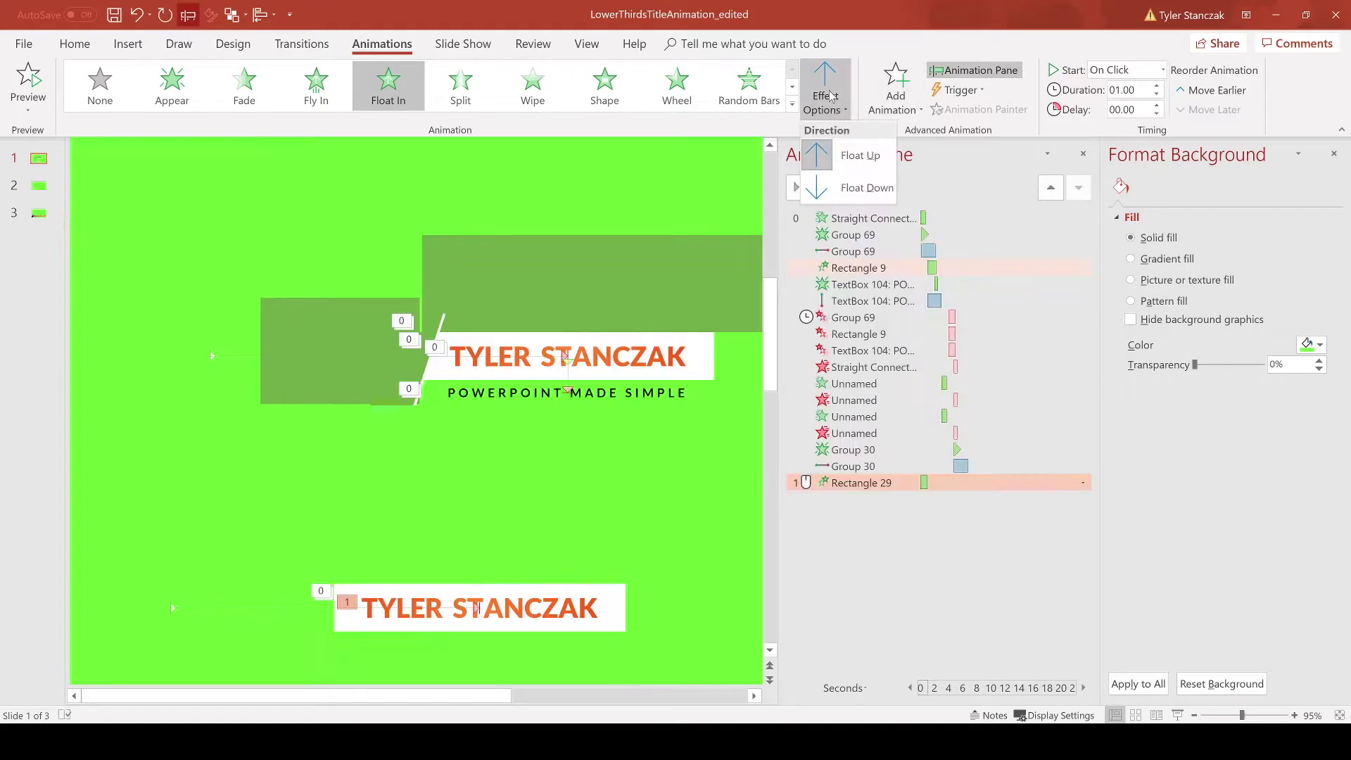
{"action": "left_click", "coordinate": [857, 188]}
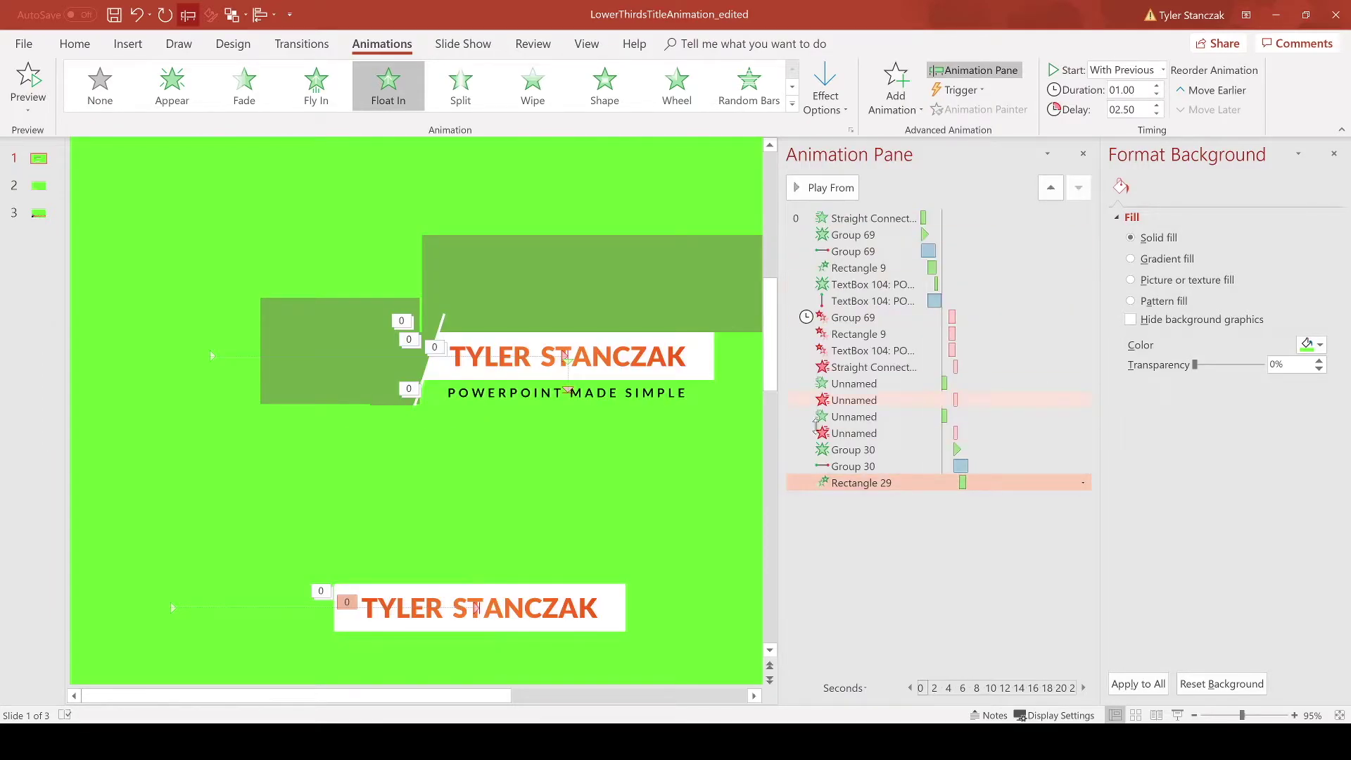
{"action": "left_click", "coordinate": [844, 449]}
{"action": "left_click", "coordinate": [827, 187]}
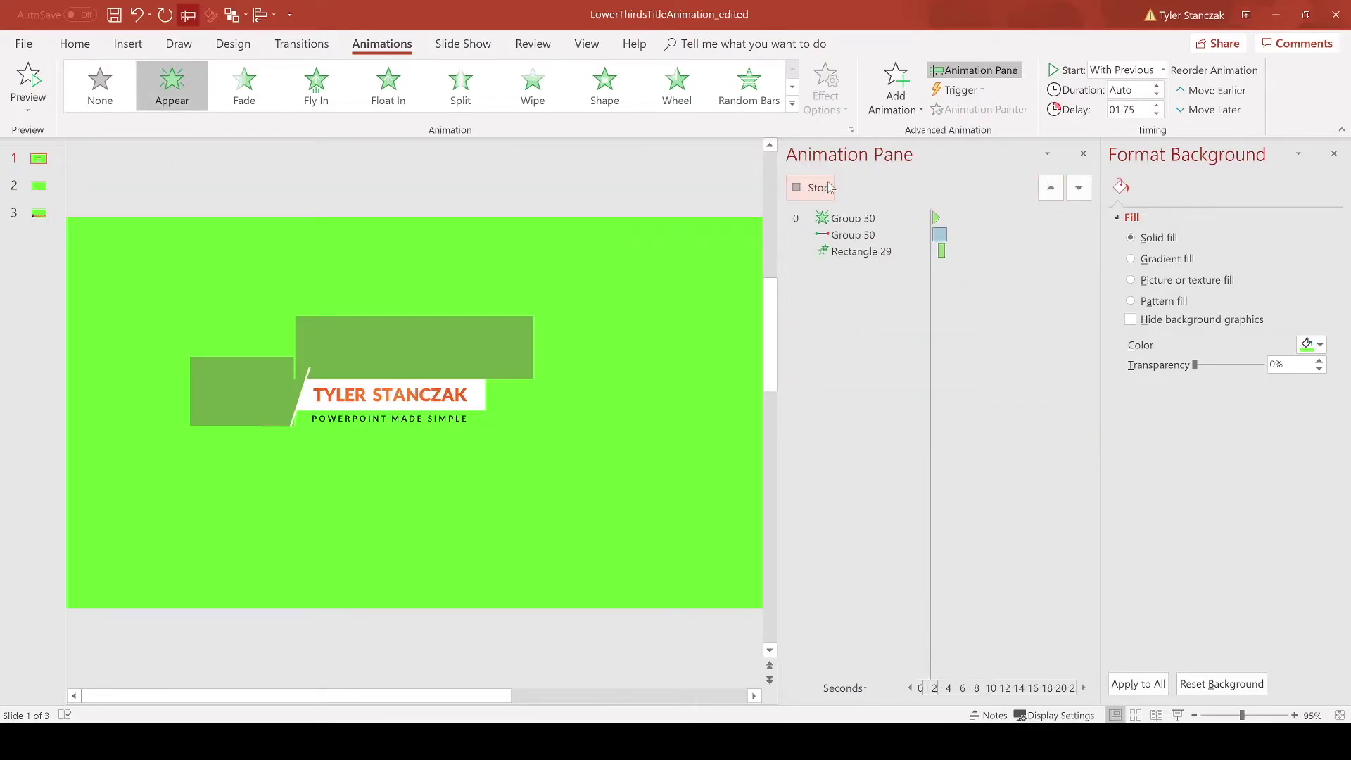